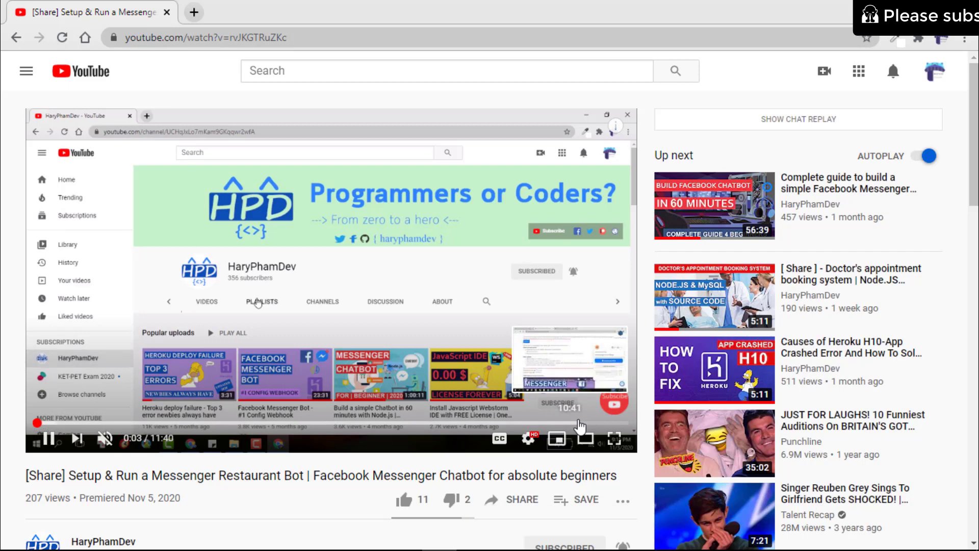
# Skip the Messenger Restaurant Bot video ahead to its end at 11:40.
pyautogui.click(579, 422)
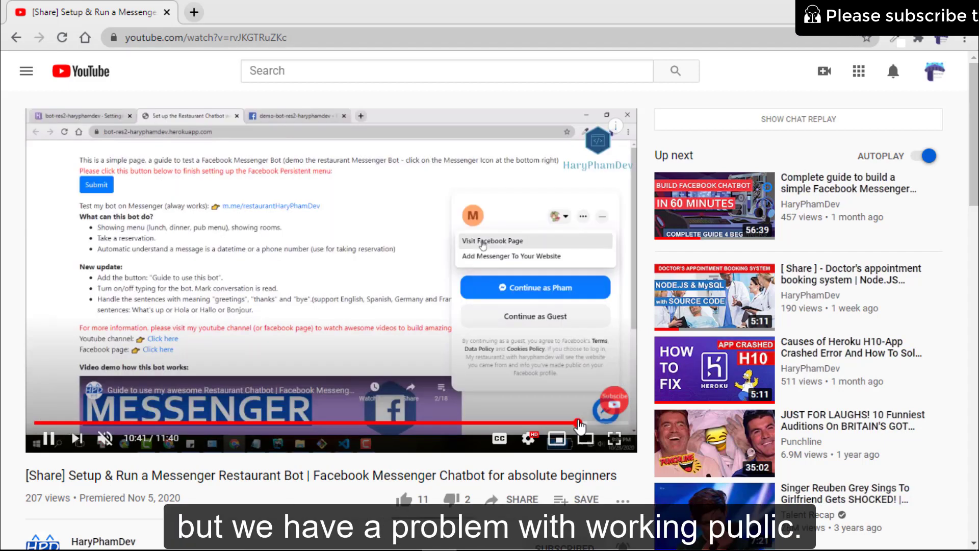
pyautogui.click(607, 423)
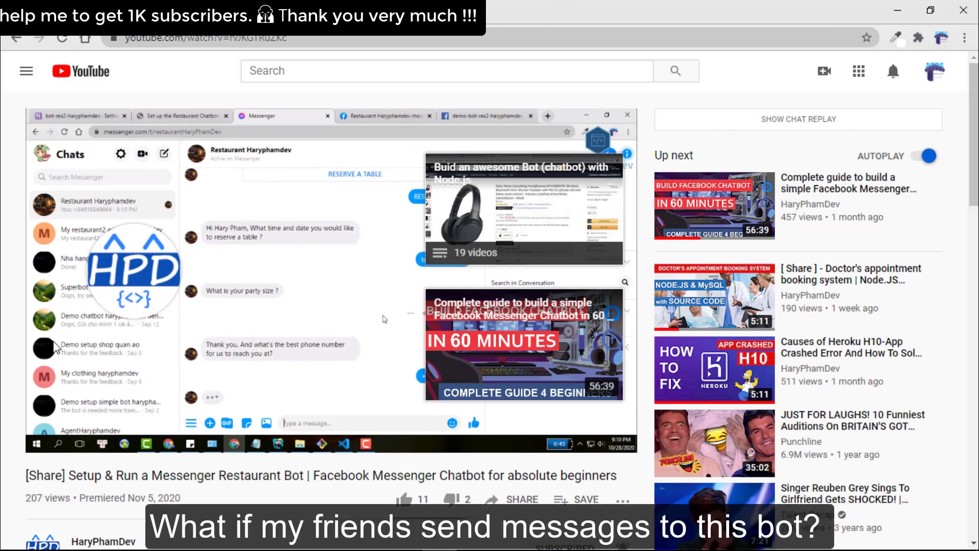
pyautogui.scroll(-1, 383, 319)
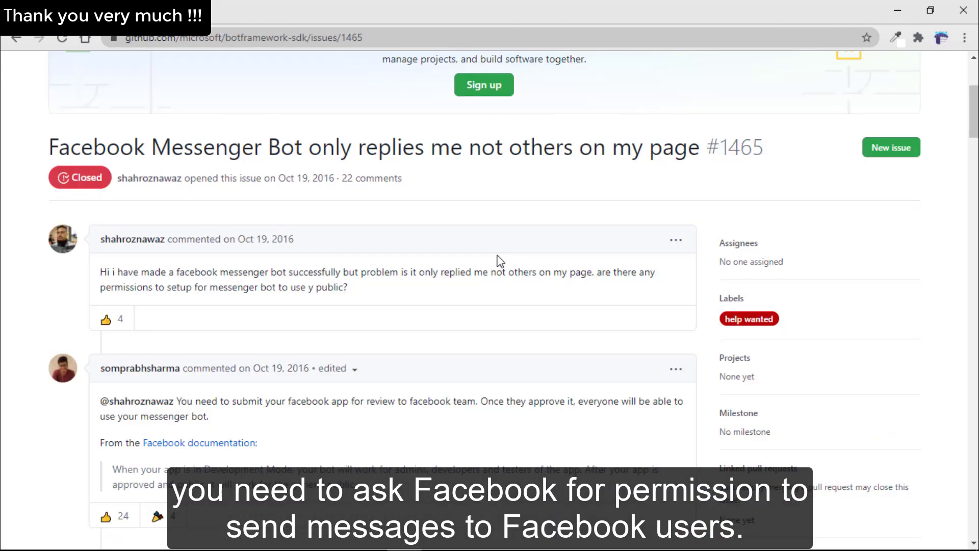
# Scroll through the GitHub issue #1465 comments about the bot replying only to its owner.
pyautogui.scroll(-1, 500, 261)
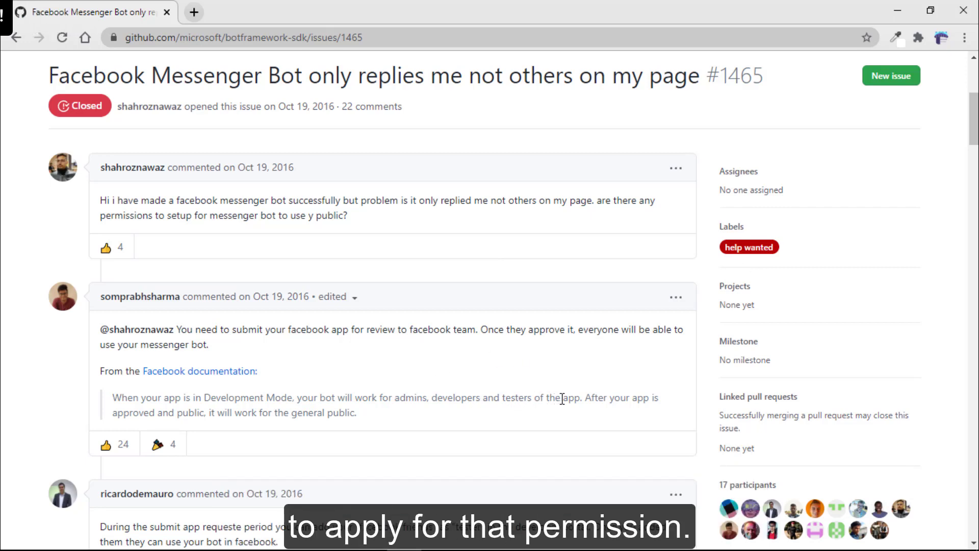
pyautogui.scroll(-4, 563, 402)
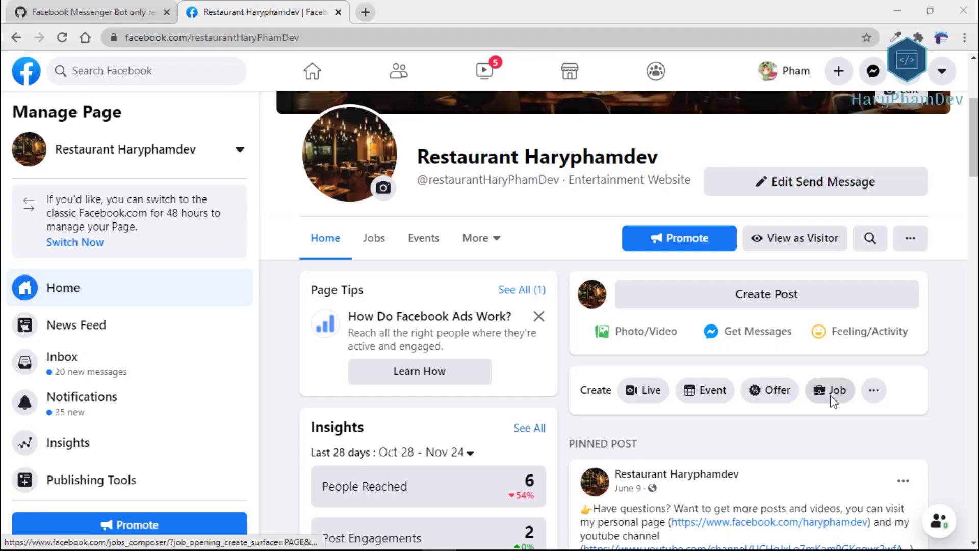
# Start a test conversation with the Page's chatbot from the Send Message button's Test Button.
pyautogui.scroll(-2, 832, 403)
pyautogui.scroll(6, 832, 403)
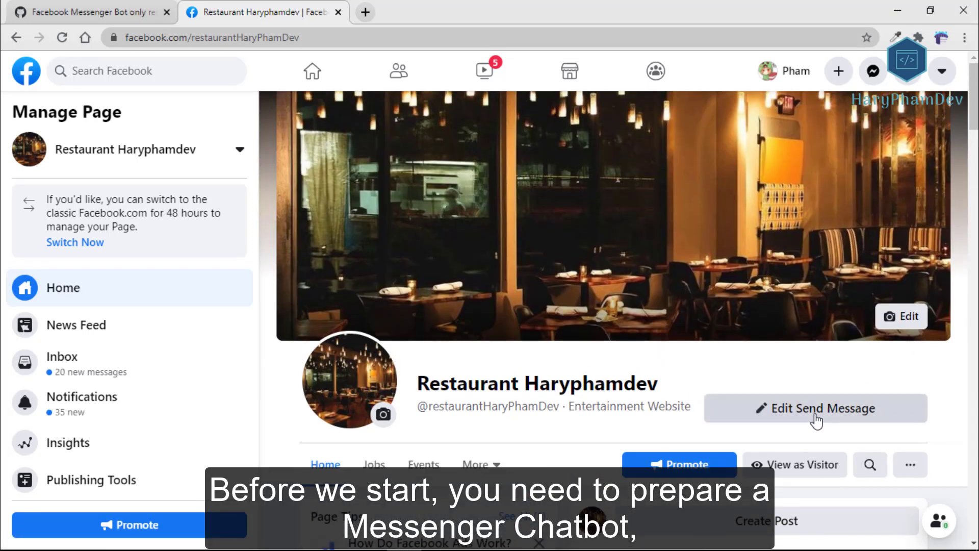
pyautogui.click(815, 415)
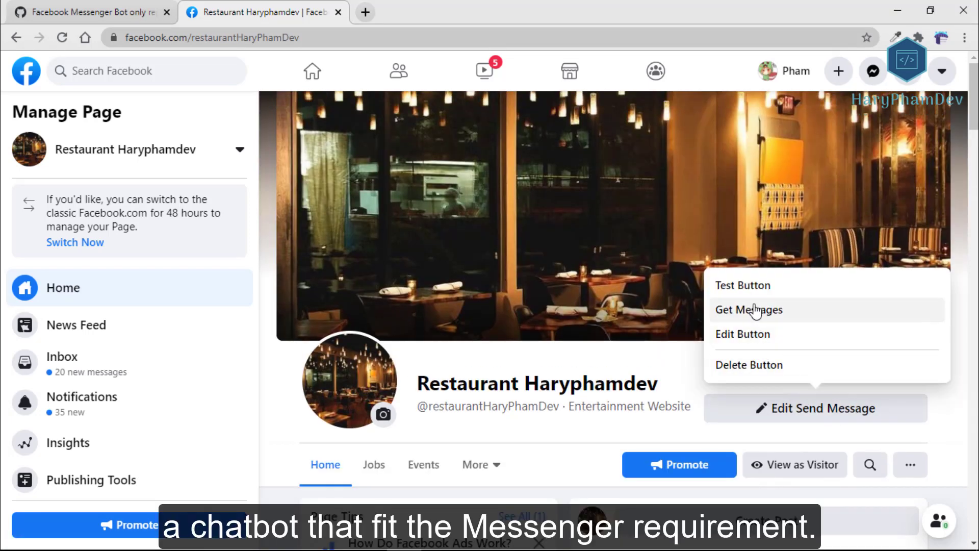
pyautogui.click(758, 298)
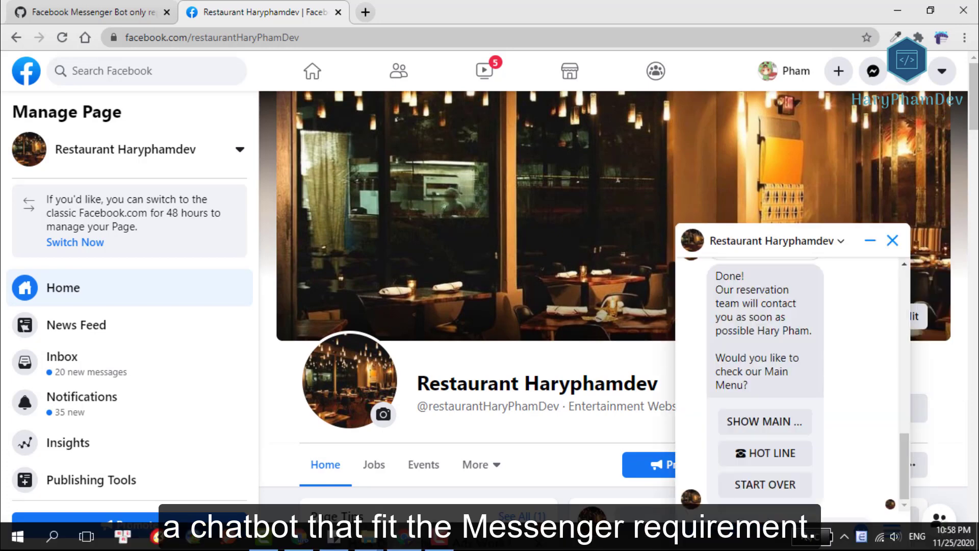
# Walk the bot from START OVER through the main menu and lunch menu to the appetizers.
pyautogui.click(771, 484)
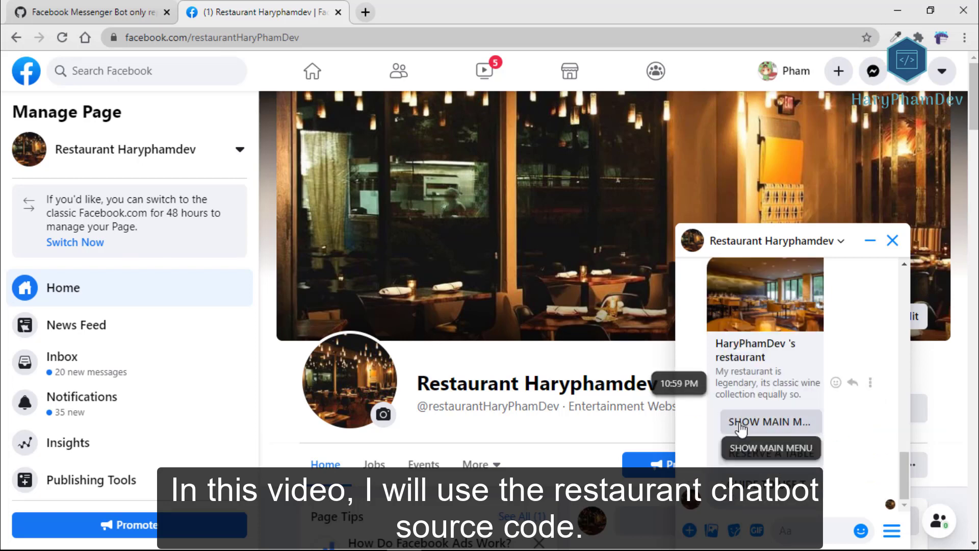
pyautogui.click(742, 421)
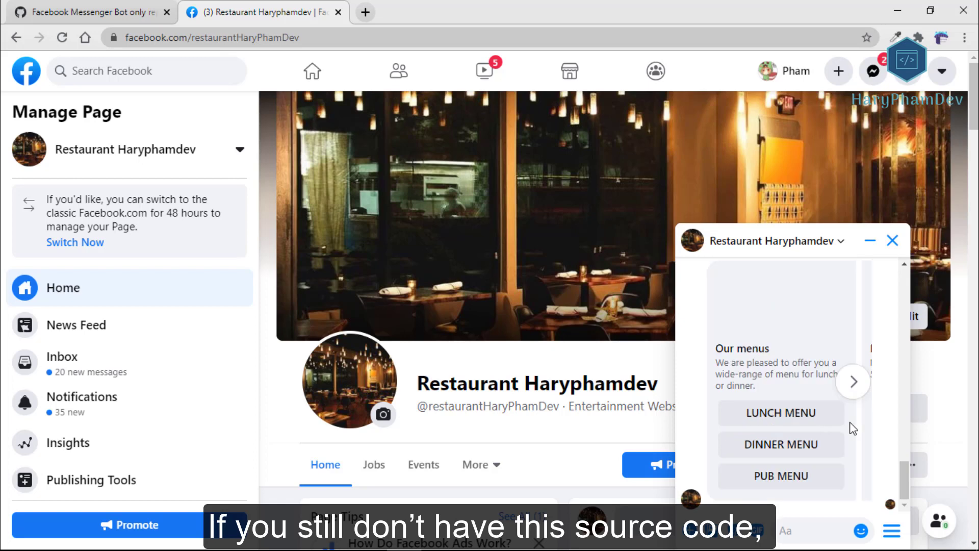
pyautogui.click(759, 421)
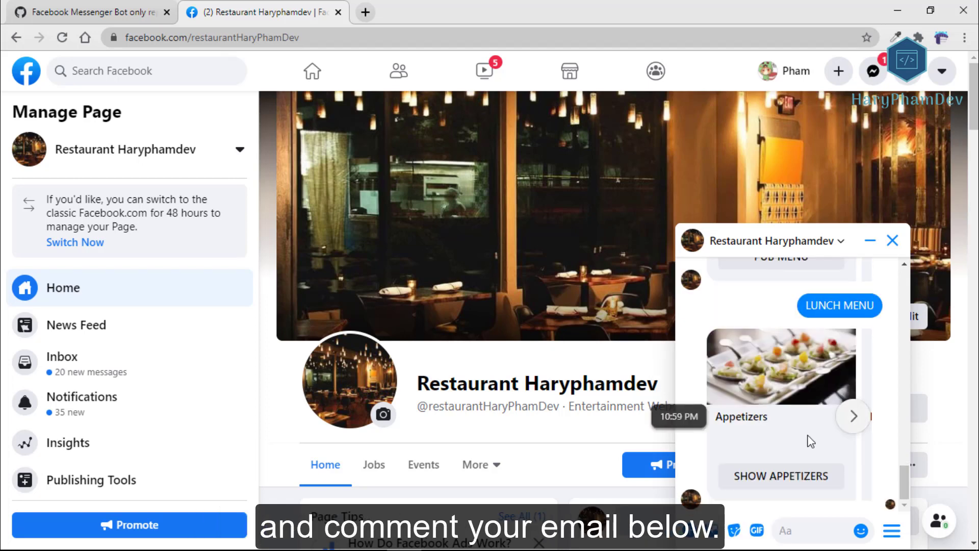
pyautogui.click(755, 477)
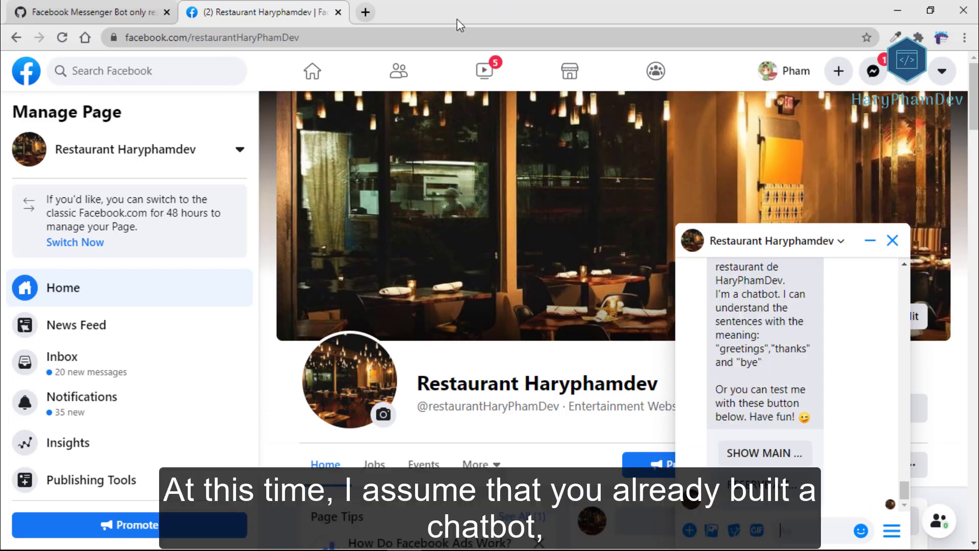
pyautogui.click(366, 12)
# Reach Facebook for Developers via Google and open the aim-haryphamdev app dashboard from My Apps.
pyautogui.write('fac')
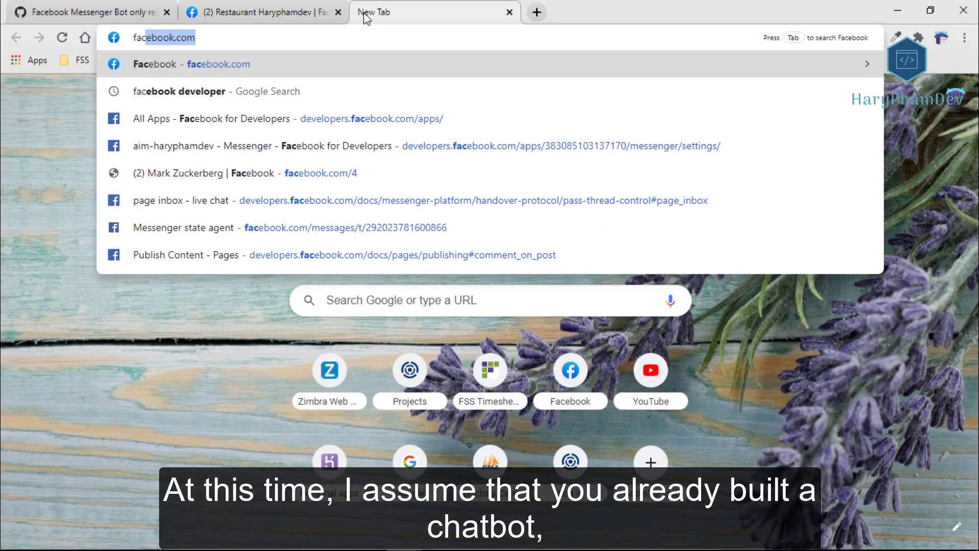
pyautogui.click(294, 91)
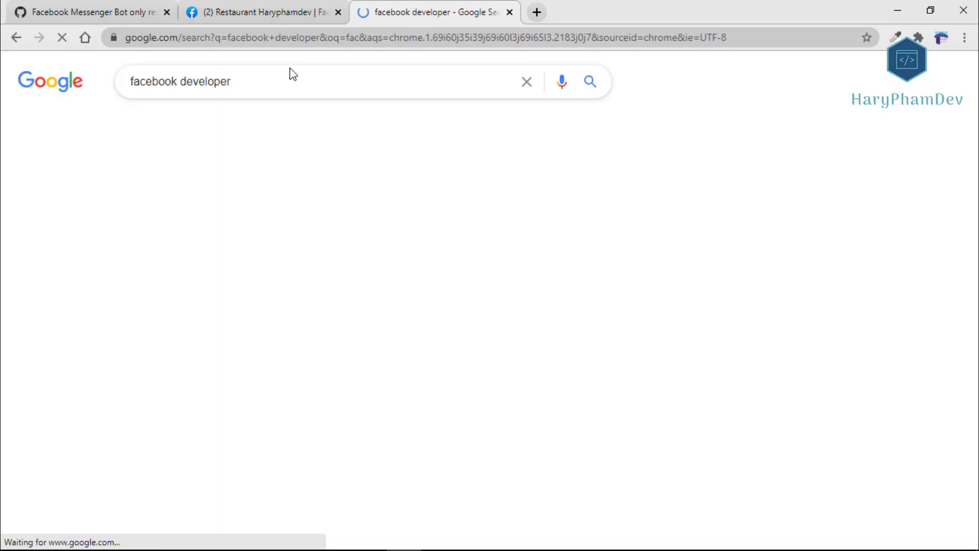
pyautogui.click(248, 204)
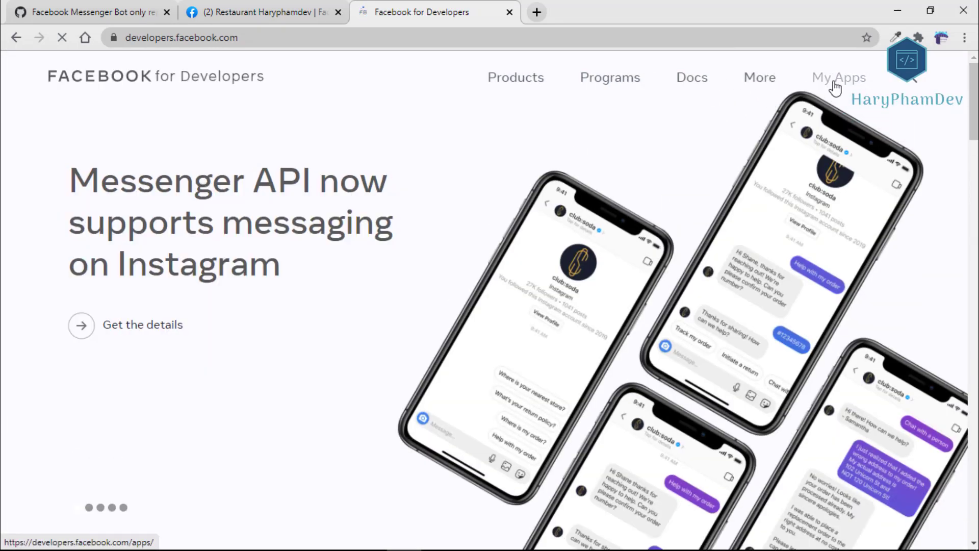
pyautogui.click(835, 85)
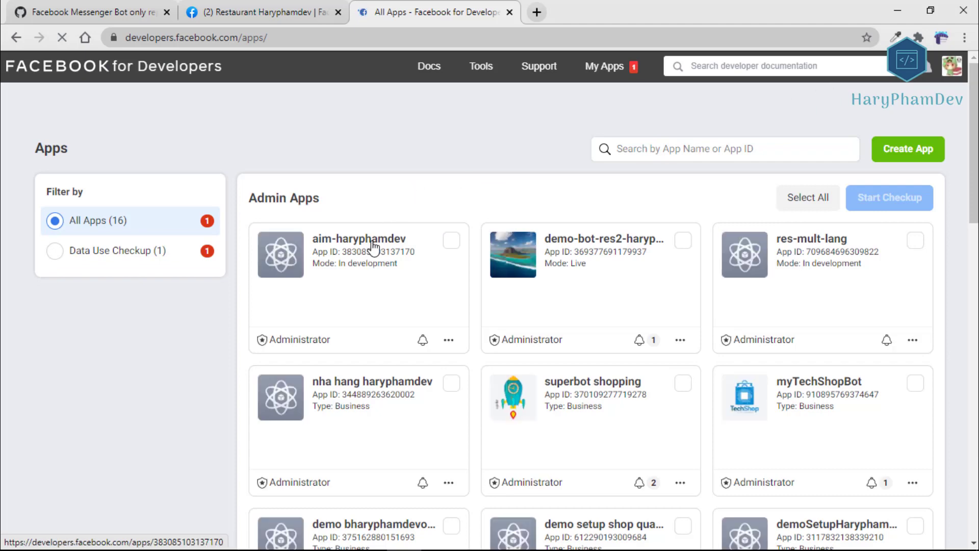
pyautogui.click(373, 245)
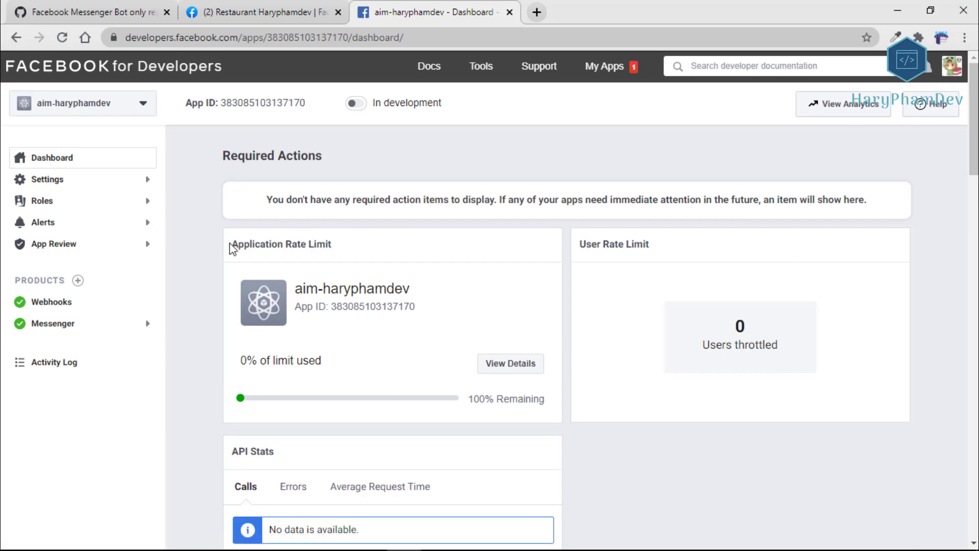
# Find pages_messaging under App Review > Permissions and Features, request it, and continue.
pyautogui.click(38, 245)
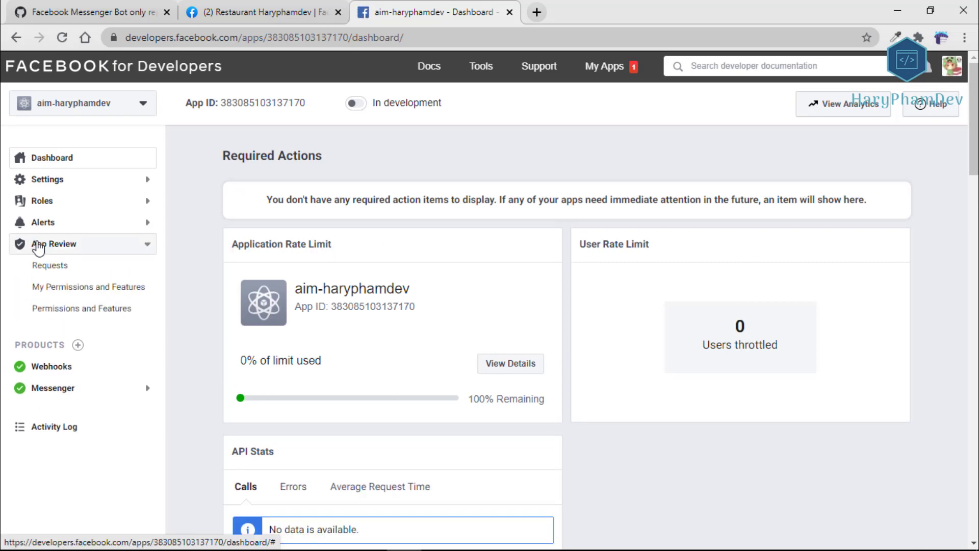
pyautogui.click(56, 314)
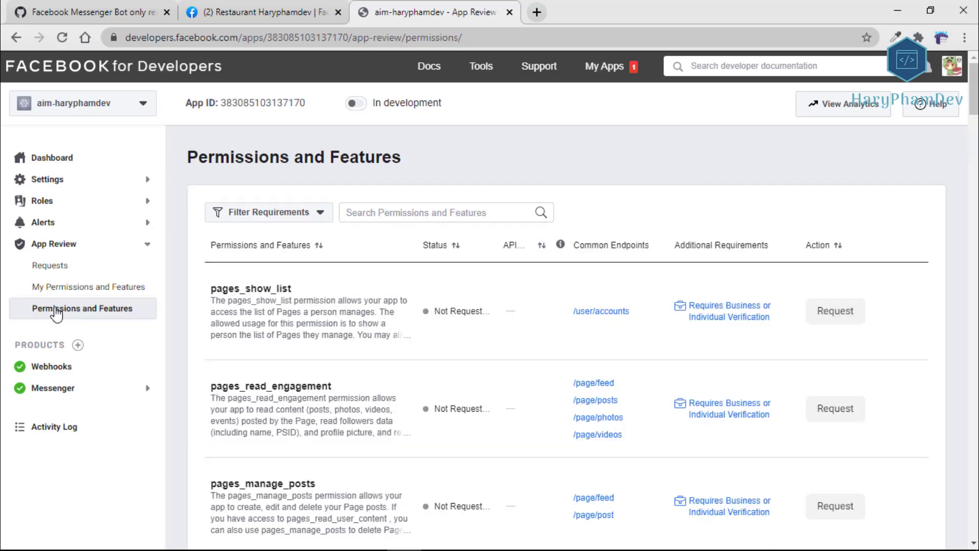
pyautogui.click(390, 215)
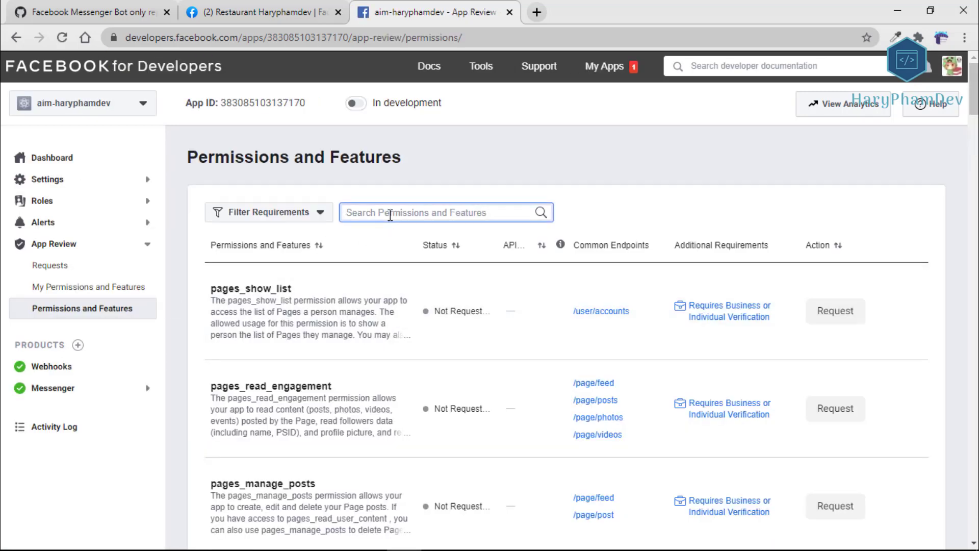
pyautogui.write('pages')
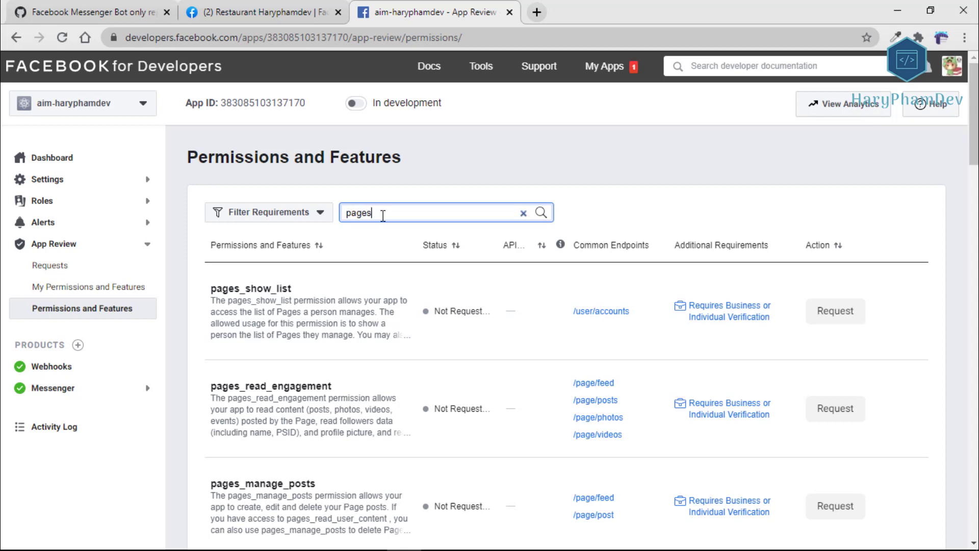
pyautogui.write('_me')
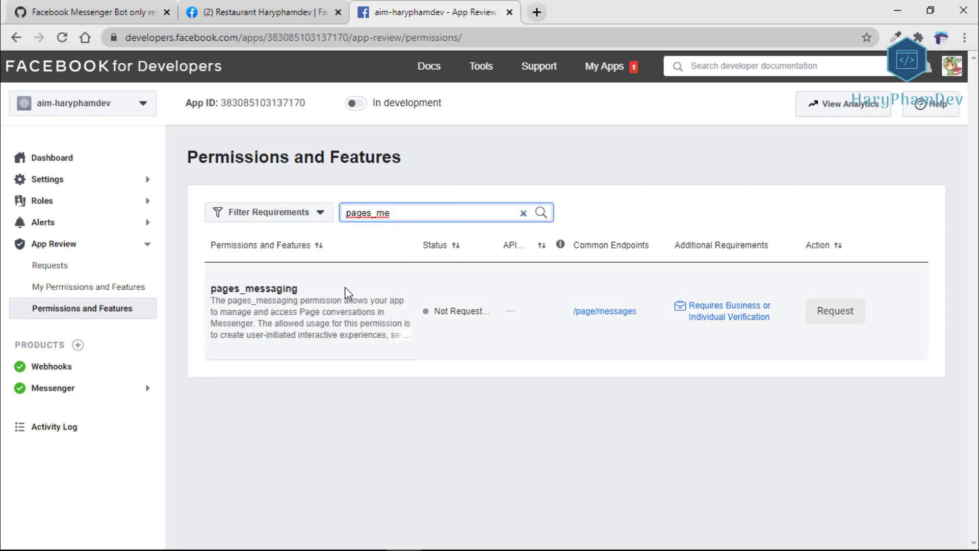
pyautogui.moveTo(437, 311); pyautogui.dragTo(484, 311)
pyautogui.click(497, 343)
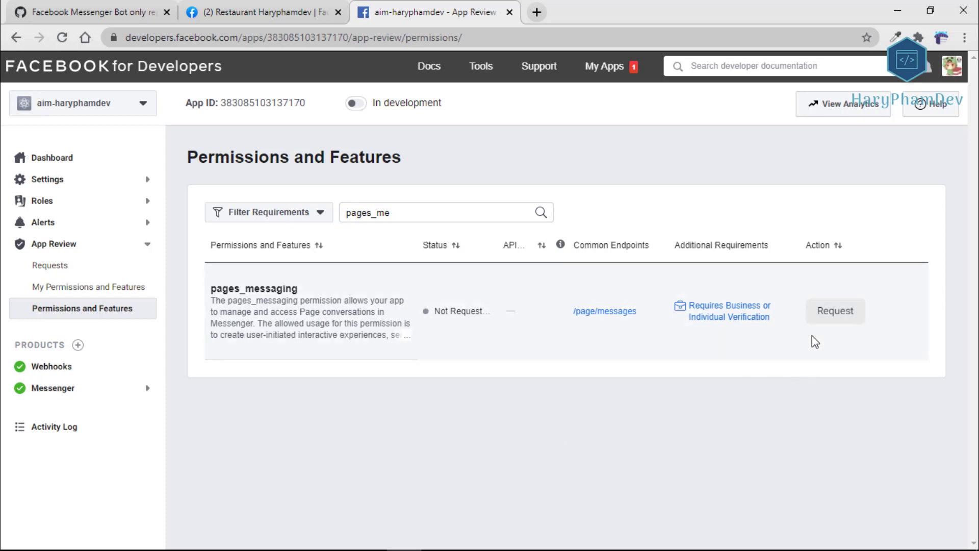
pyautogui.click(835, 313)
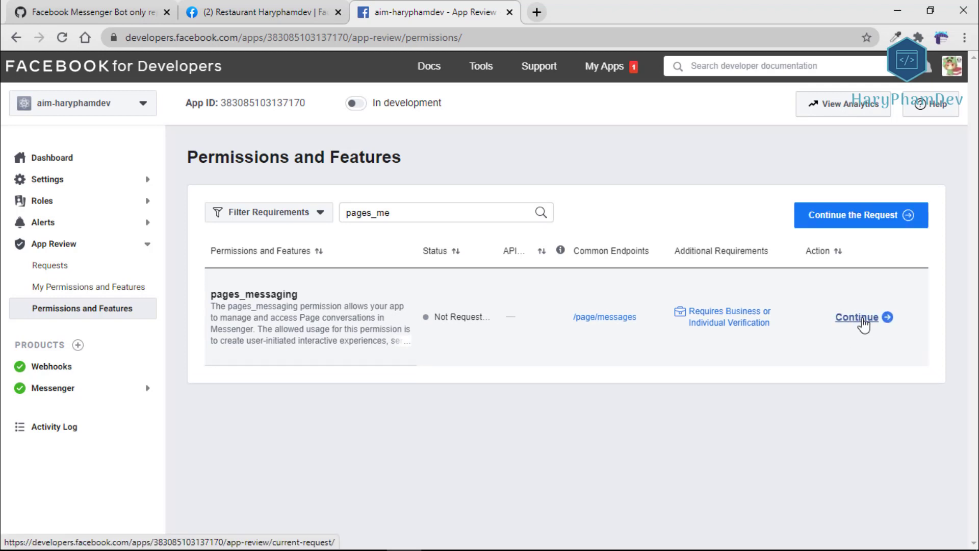
pyautogui.click(862, 320)
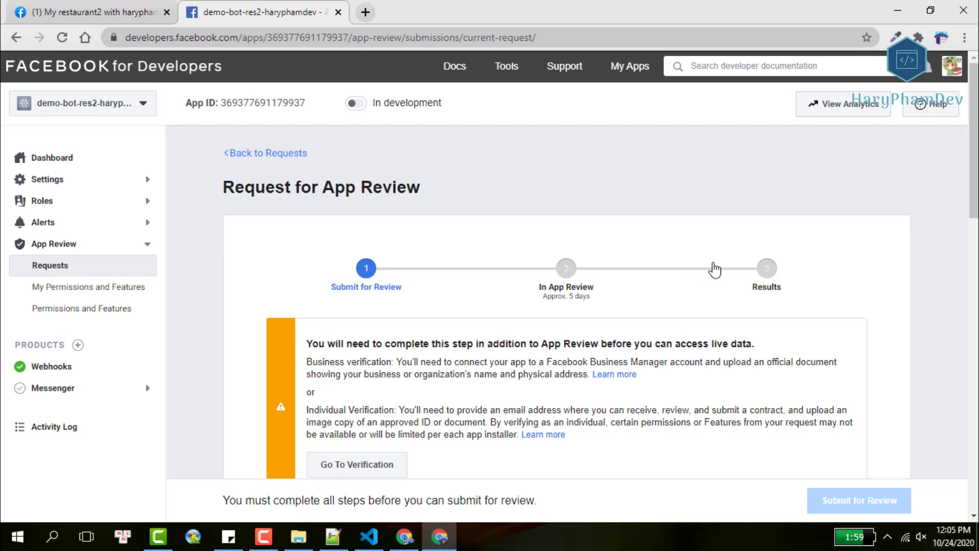
# Open the Review your app settings form from the Request for App Review page.
pyautogui.scroll(-3, 715, 269)
pyautogui.scroll(-3, 715, 269)
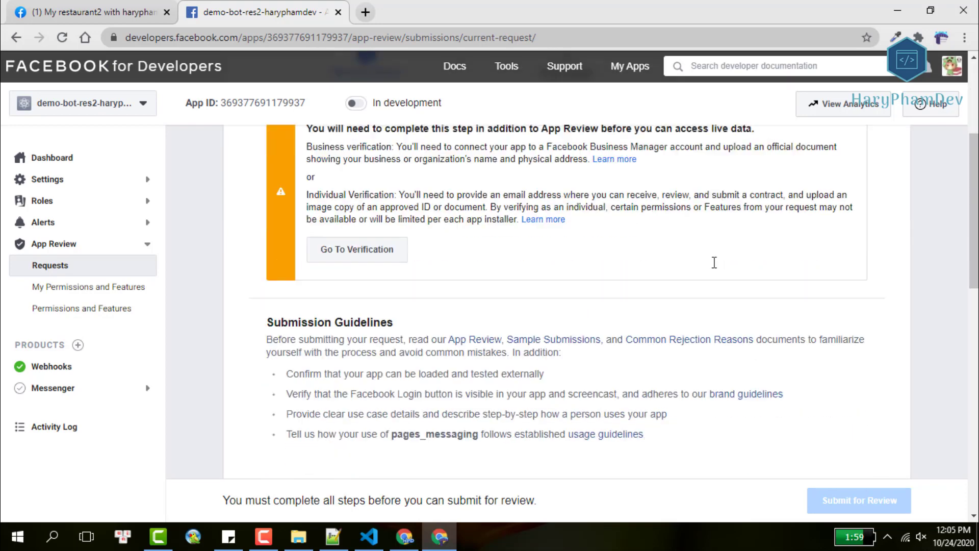
pyautogui.scroll(-12, 713, 262)
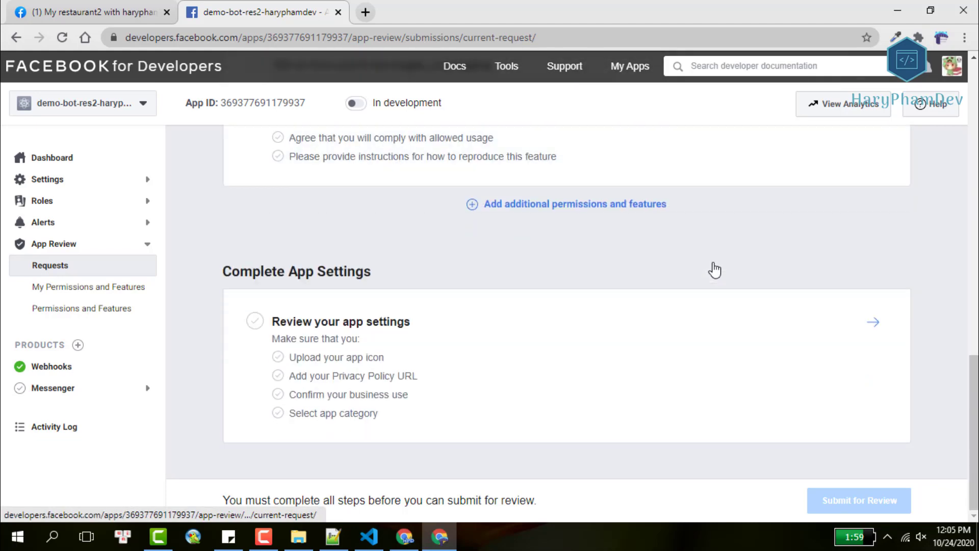
pyautogui.click(867, 323)
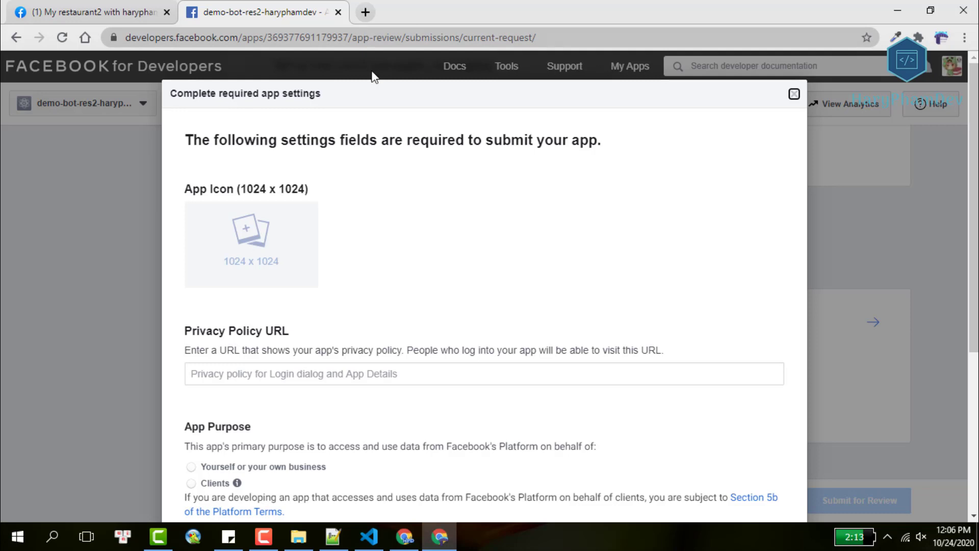
# Set the App Category to Entertainment.
pyautogui.scroll(-3, 474, 306)
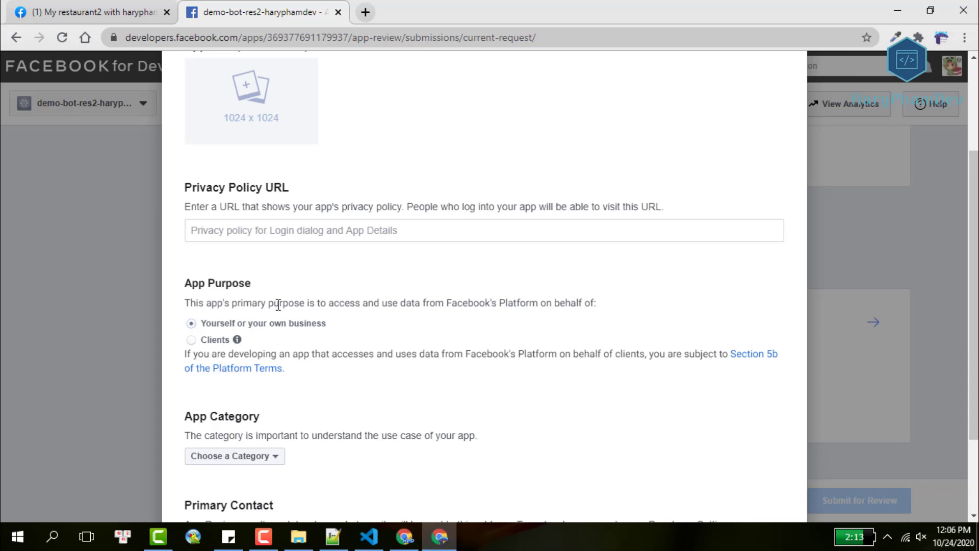
pyautogui.scroll(-2, 451, 319)
pyautogui.click(254, 346)
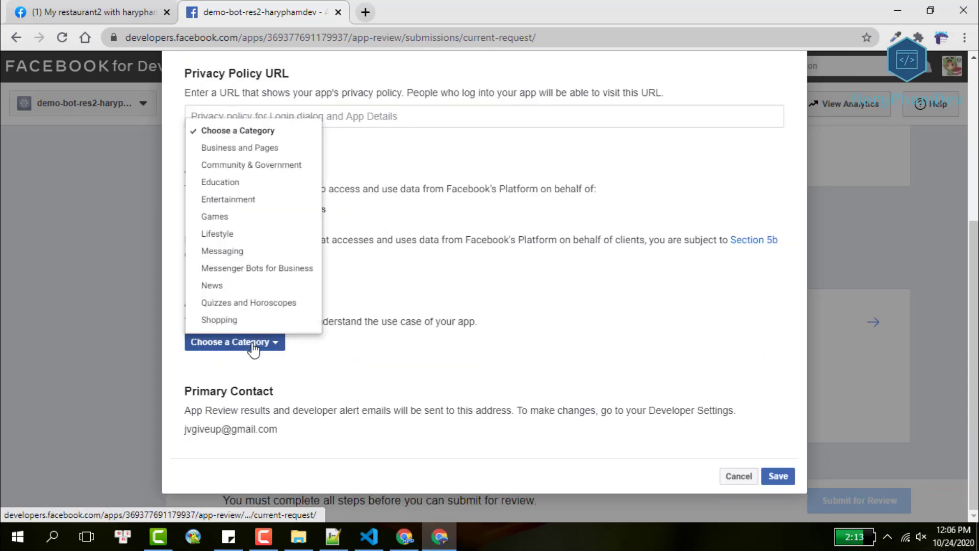
pyautogui.click(251, 201)
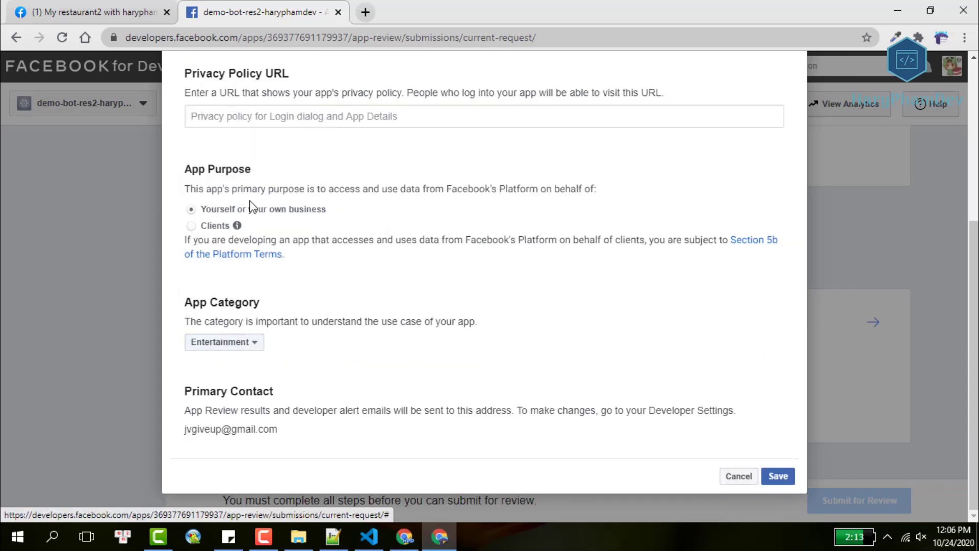
# Search Google for 'Privacy Policy URL online free' using the copied heading text.
pyautogui.scroll(3, 408, 313)
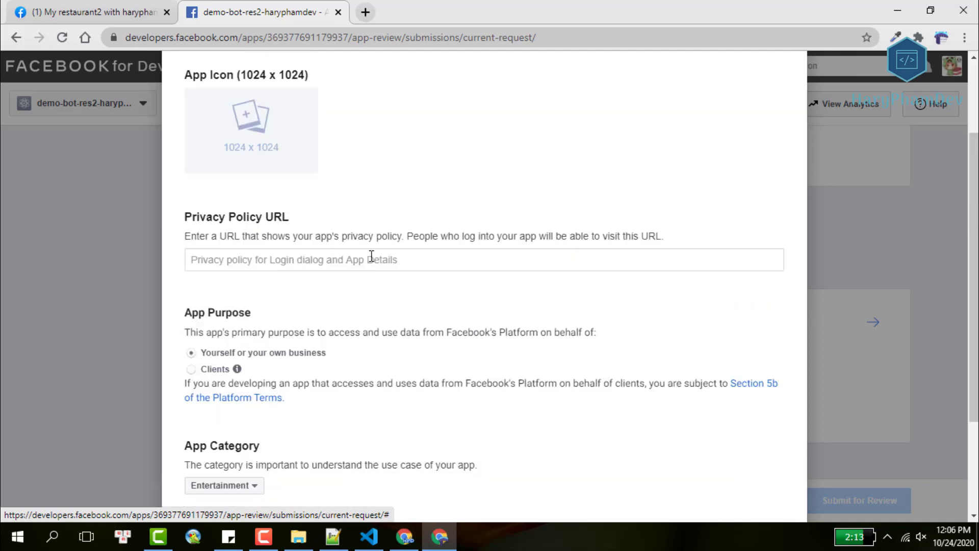
pyautogui.moveTo(185, 236); pyautogui.dragTo(188, 237)
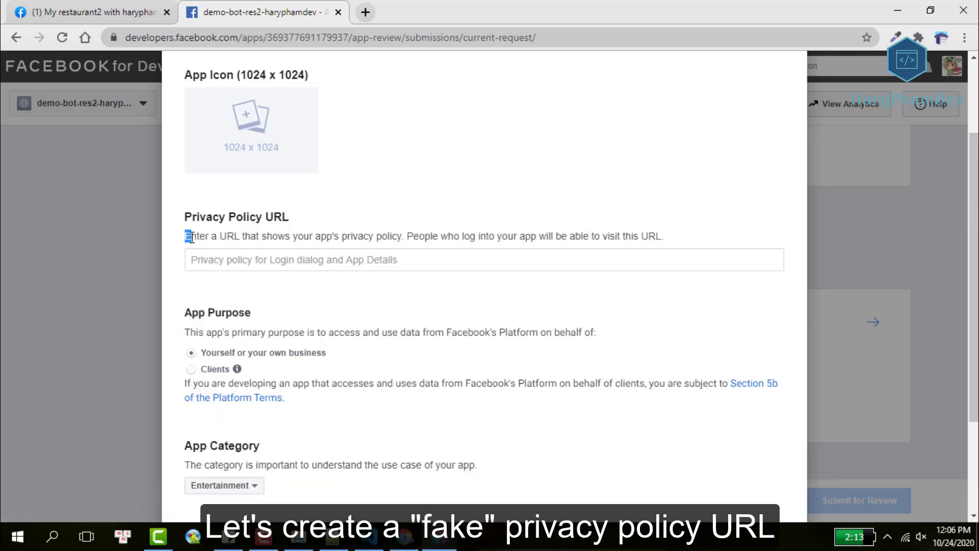
pyautogui.tripleClick(209, 218)
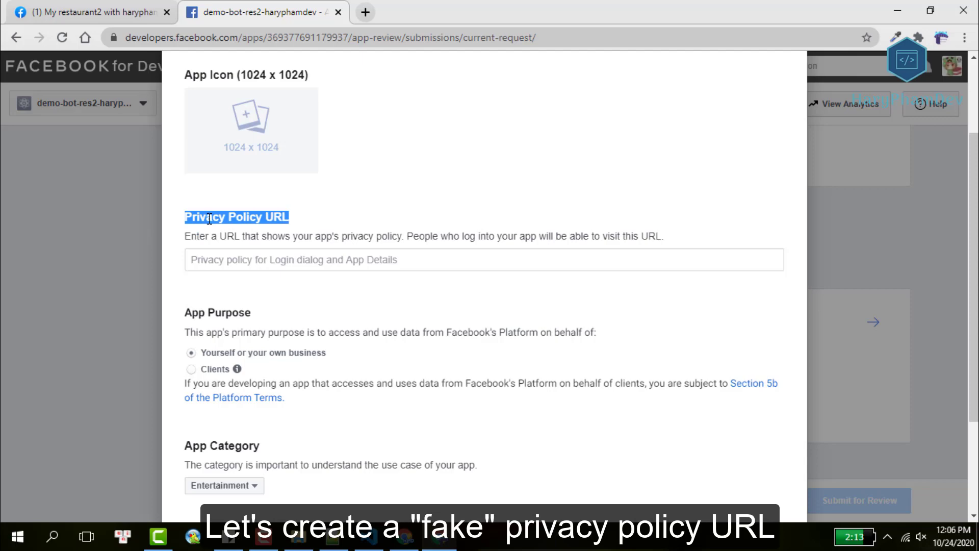
pyautogui.hotkey('ctrl', 'c')
pyautogui.click(365, 12)
pyautogui.hotkey('ctrl', 'v')
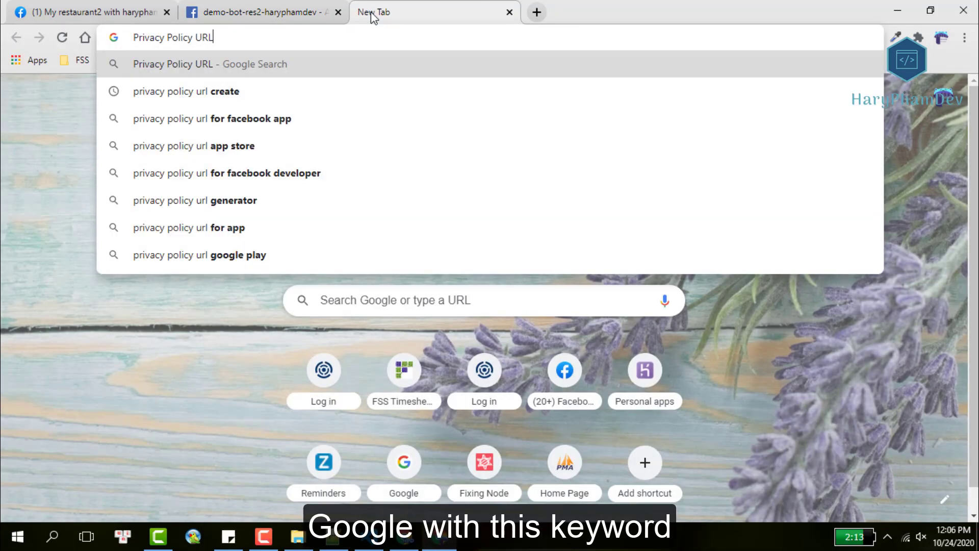
pyautogui.write('online ')
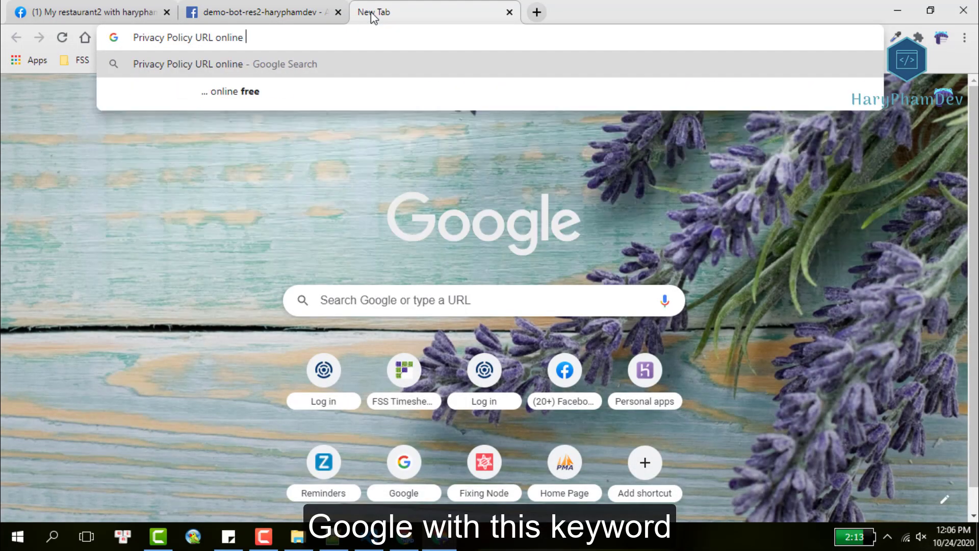
pyautogui.write('free')
pyautogui.press('Return')
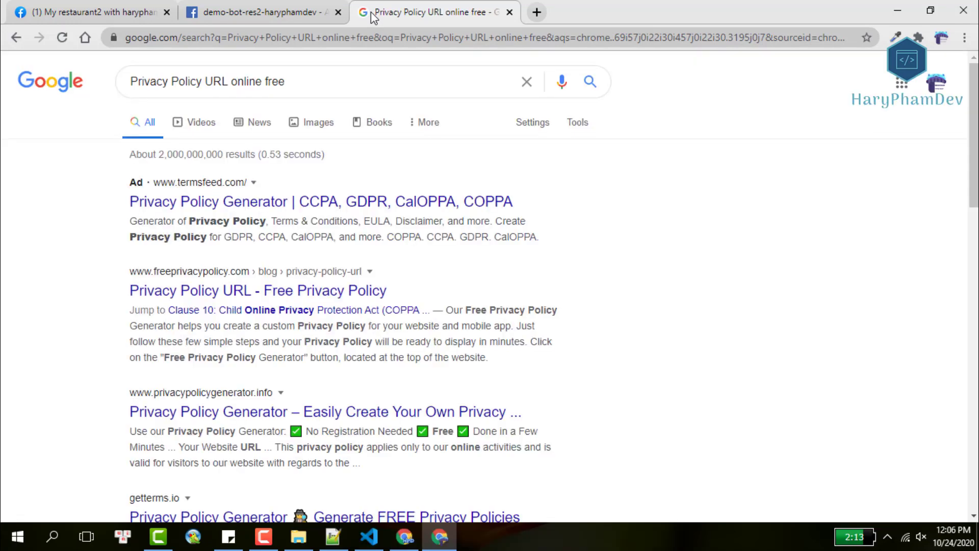
# Open freeprivacypolicy.com's generator, choose Website as the platform, and advance to Step 2.
pyautogui.click(258, 292)
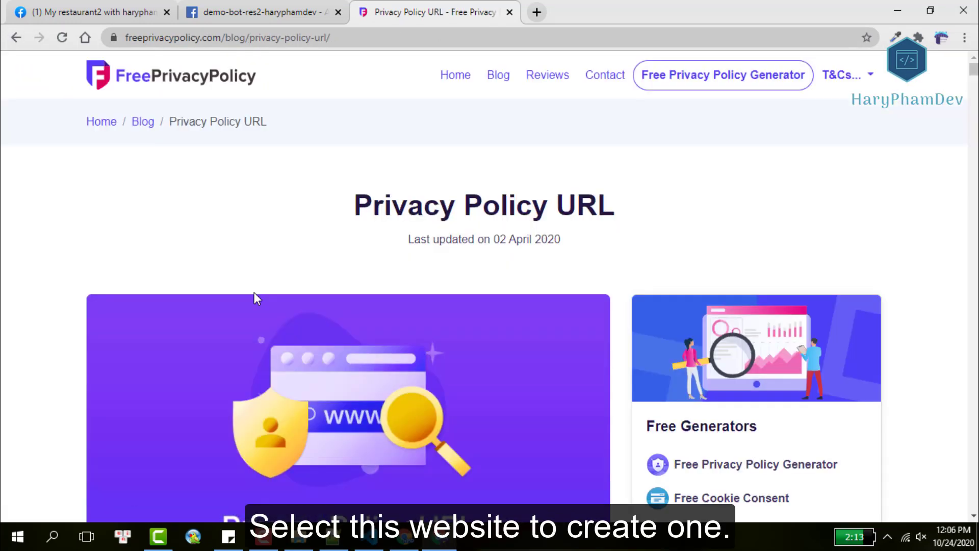
pyautogui.scroll(-3, 311, 271)
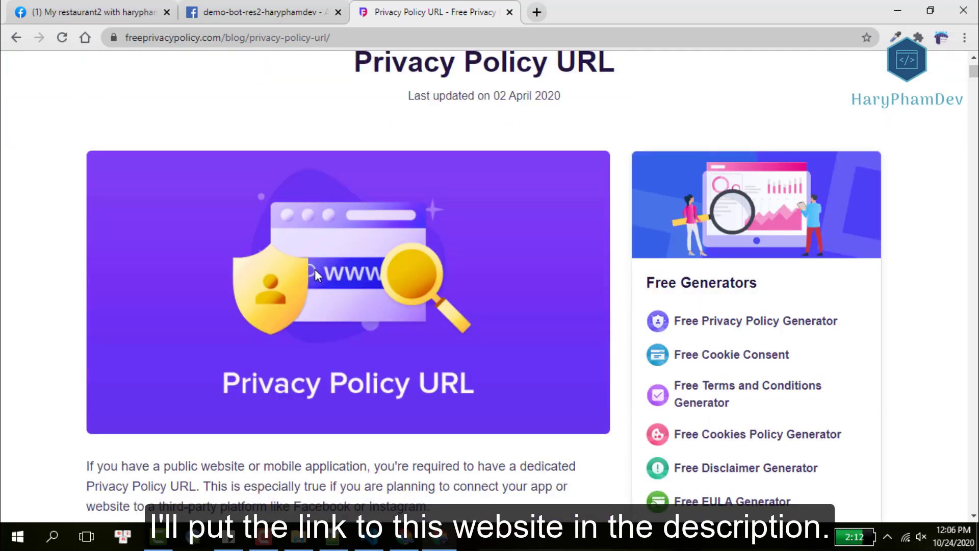
pyautogui.click(806, 329)
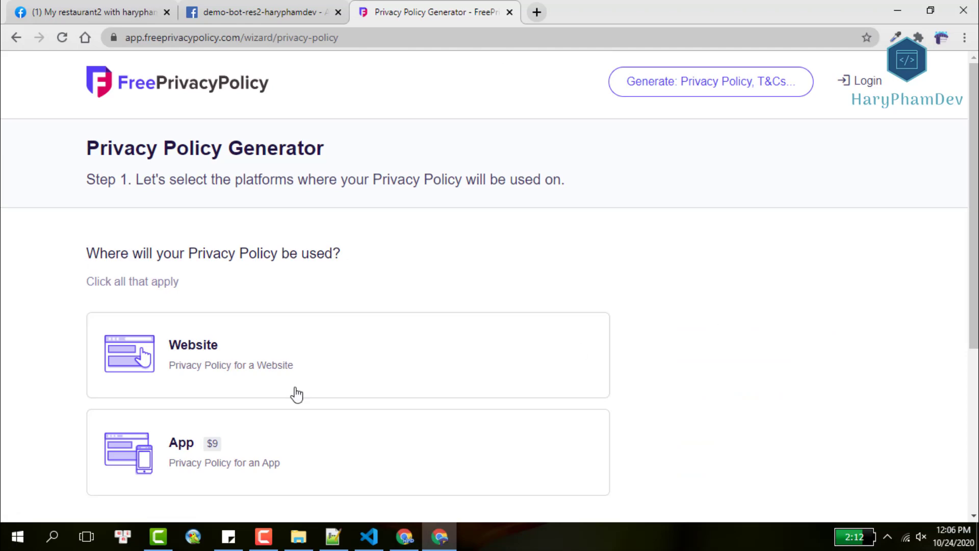
pyautogui.click(199, 369)
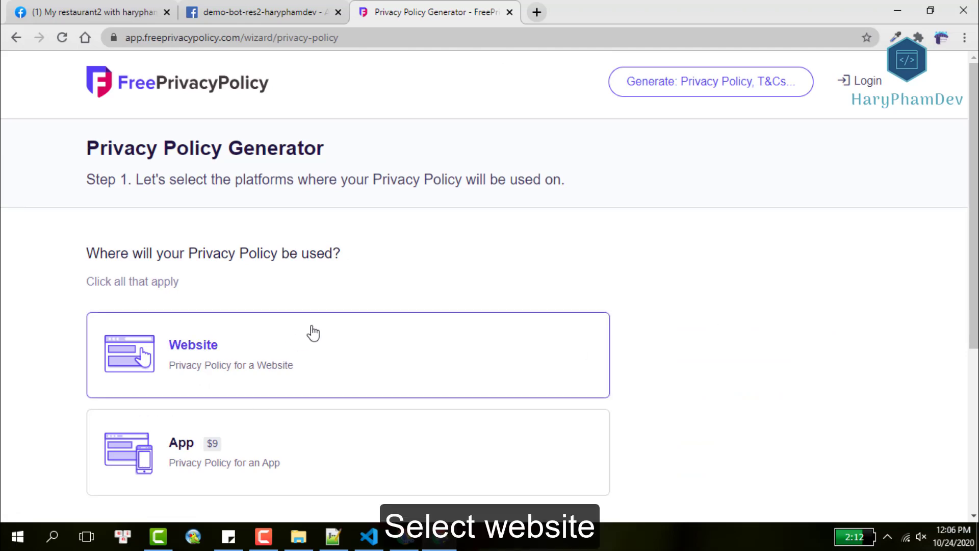
pyautogui.scroll(-3, 313, 333)
pyautogui.click(154, 422)
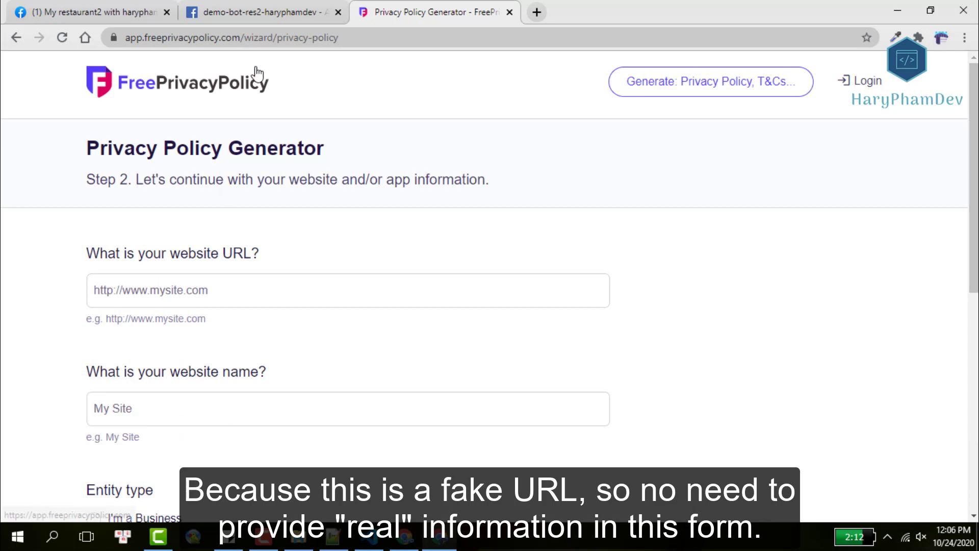
pyautogui.moveTo(206, 318); pyautogui.dragTo(110, 314)
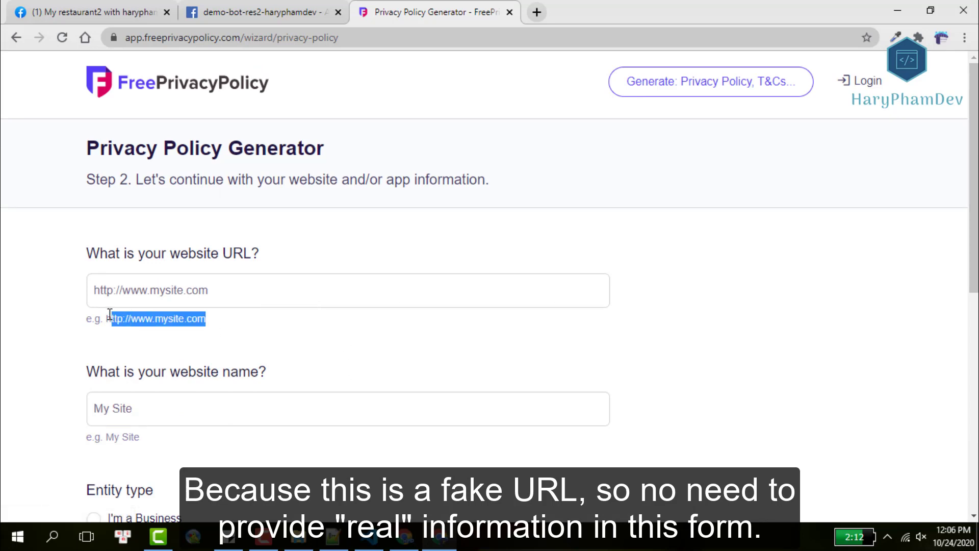
pyautogui.click(127, 302)
pyautogui.hotkey('ctrl', 'v')
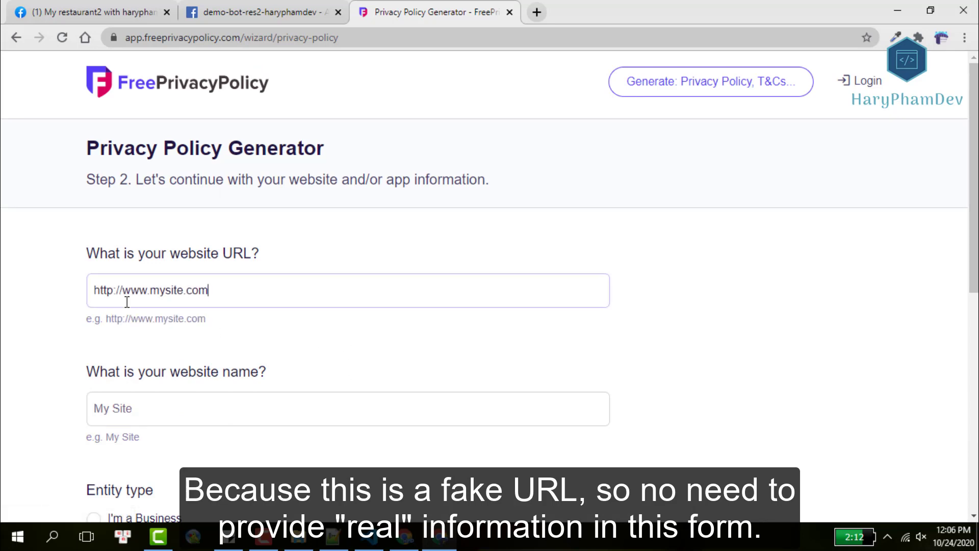
pyautogui.click(134, 411)
pyautogui.moveTo(145, 436); pyautogui.dragTo(110, 437)
pyautogui.click(109, 421)
pyautogui.hotkey('ctrl', 'v')
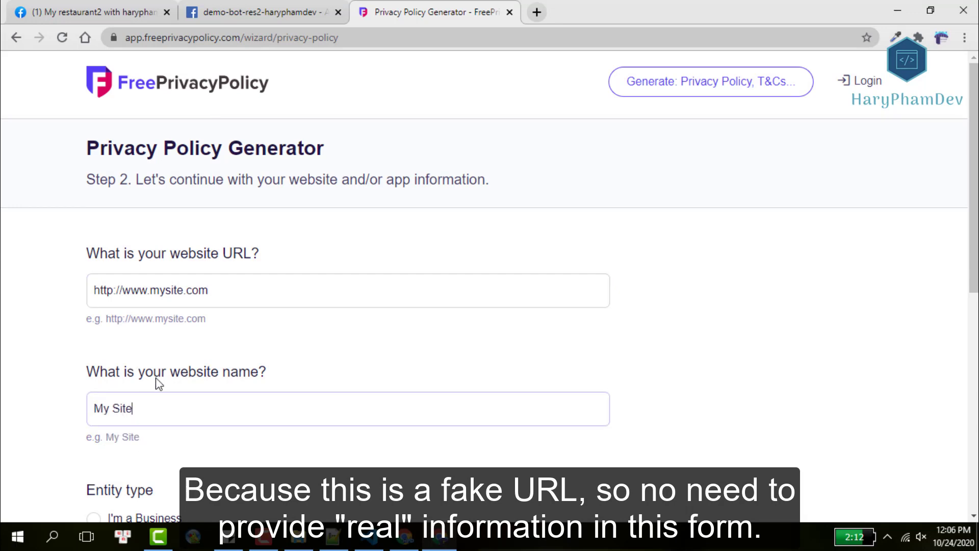
# Mark the owner as an individual in Australian Capital Territory, Australia, and go to Step 3.
pyautogui.scroll(-3, 176, 424)
pyautogui.click(94, 421)
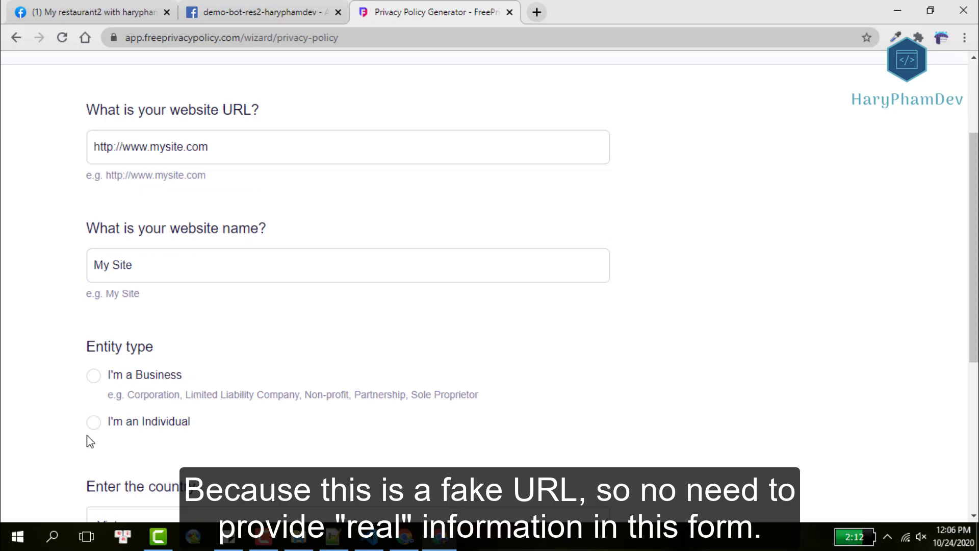
pyautogui.click(105, 424)
pyautogui.scroll(-3, 271, 382)
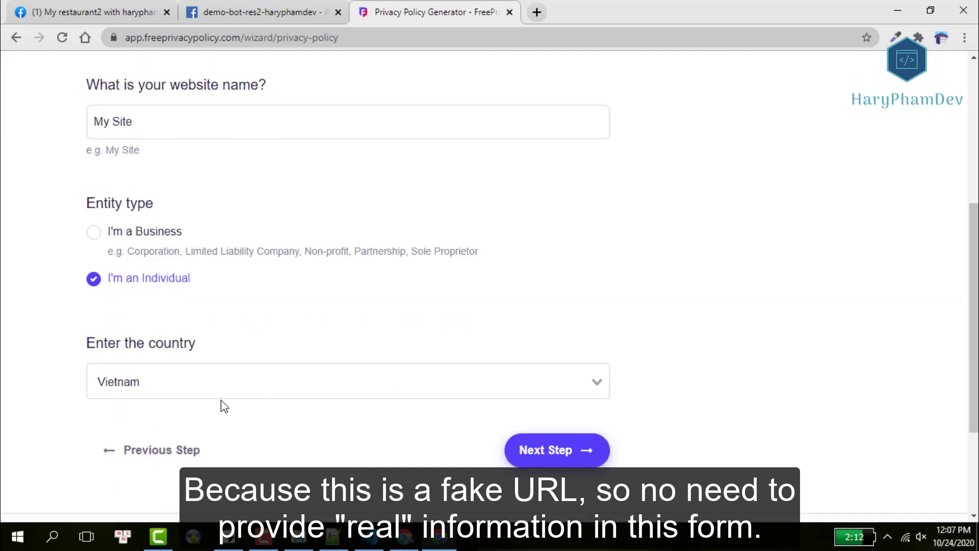
pyautogui.click(224, 382)
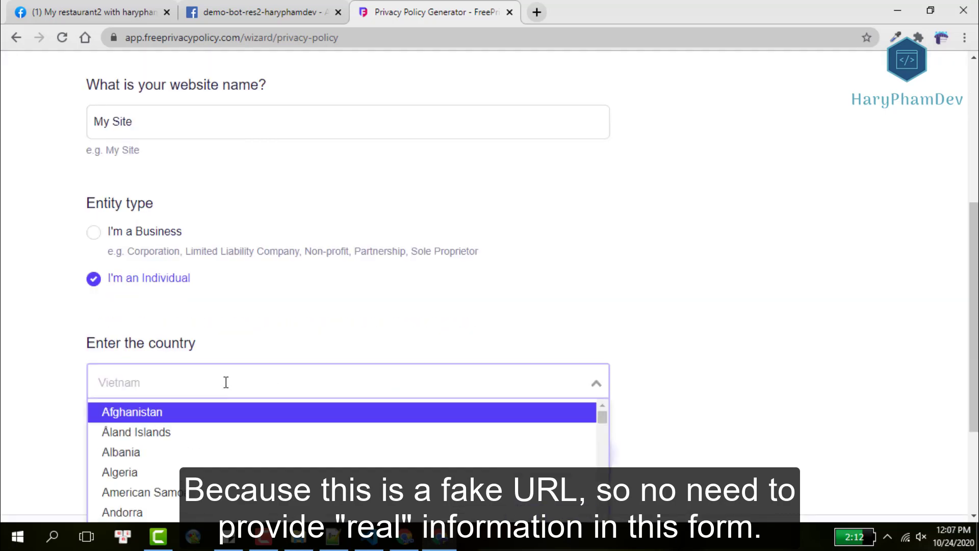
pyautogui.write('us')
pyautogui.scroll(-3, 228, 379)
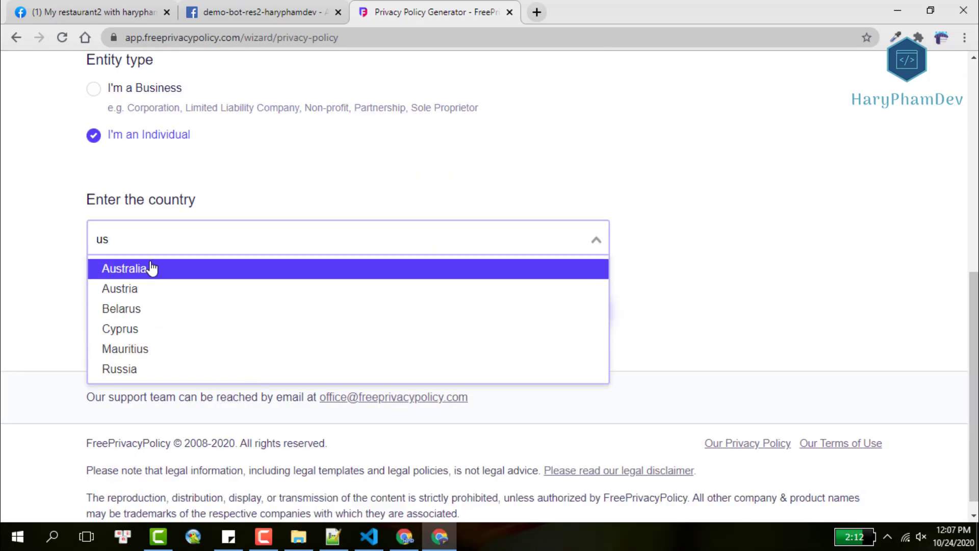
pyautogui.click(150, 269)
pyautogui.click(159, 330)
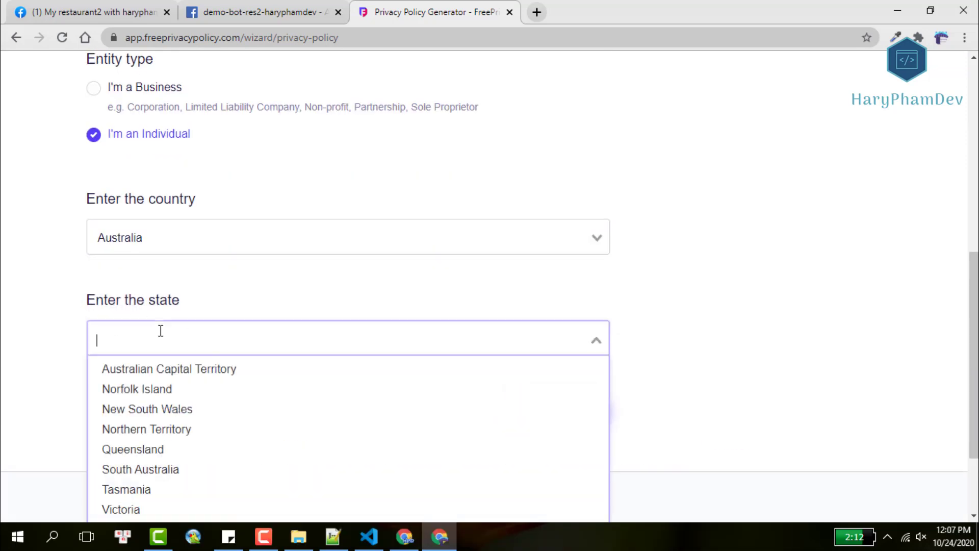
pyautogui.click(151, 369)
pyautogui.scroll(-2, 300, 310)
pyautogui.click(569, 347)
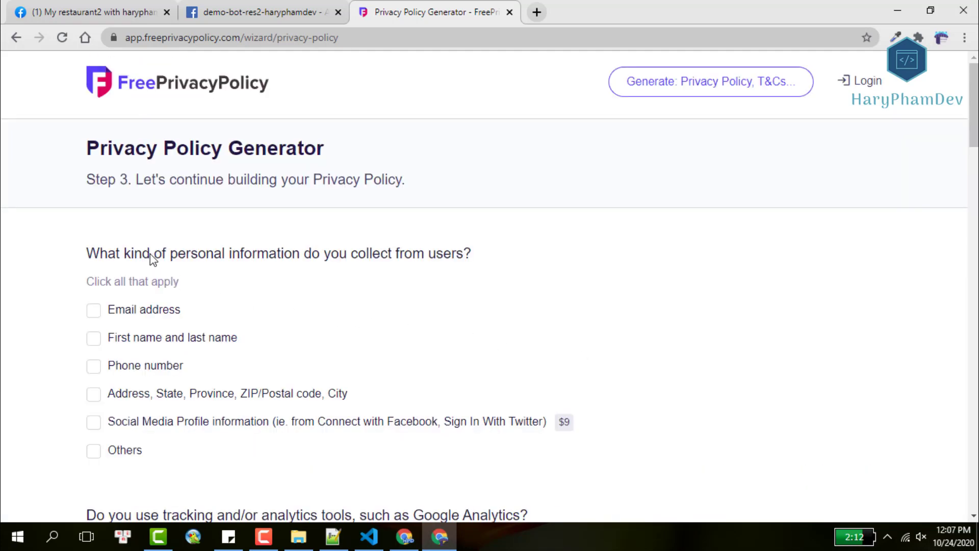
# Answer No to analytics, user e-mails, ads, payments and remarketing.
pyautogui.tripleClick(314, 256)
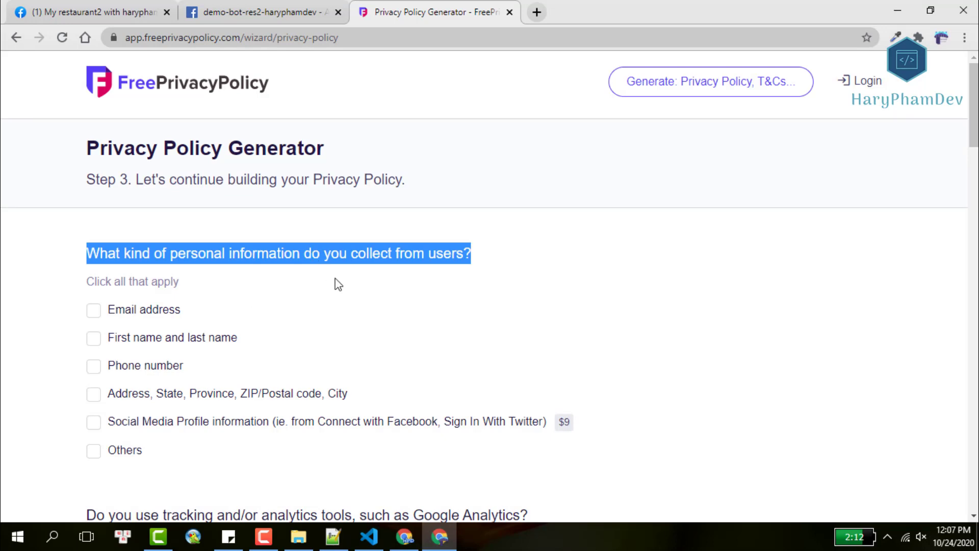
pyautogui.scroll(-3, 338, 284)
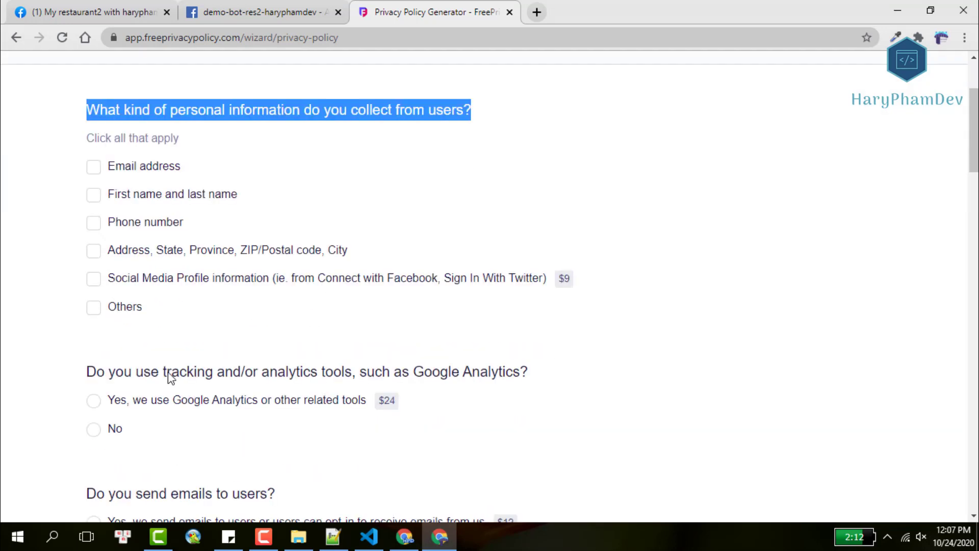
pyautogui.click(94, 429)
pyautogui.scroll(-3, 212, 357)
pyautogui.click(95, 411)
pyautogui.scroll(-3, 231, 378)
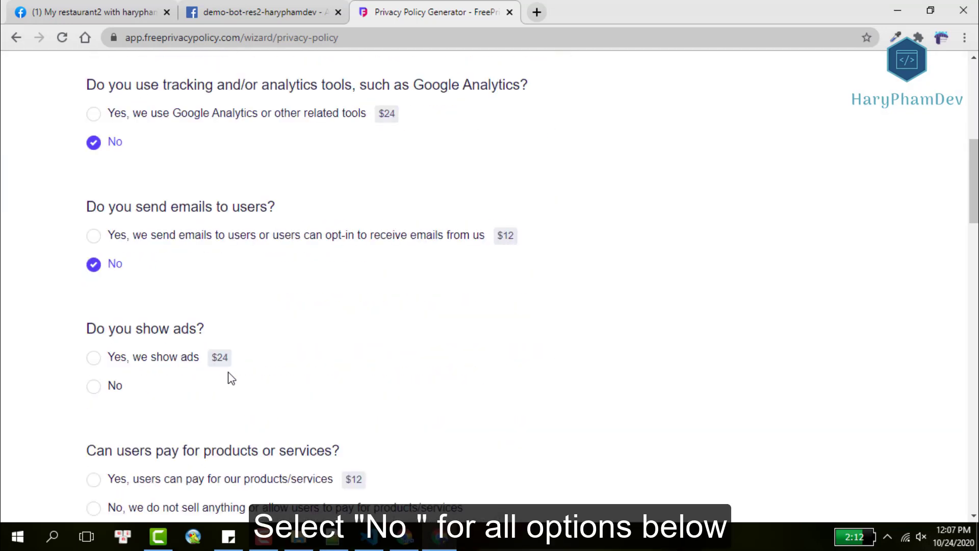
pyautogui.click(104, 385)
pyautogui.scroll(-3, 201, 377)
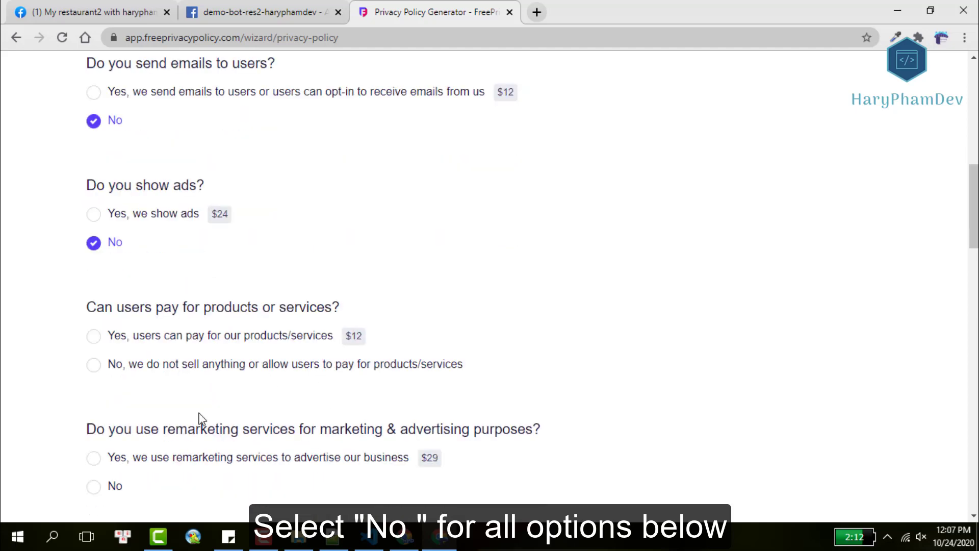
pyautogui.click(94, 363)
pyautogui.click(95, 484)
pyautogui.scroll(-4, 195, 412)
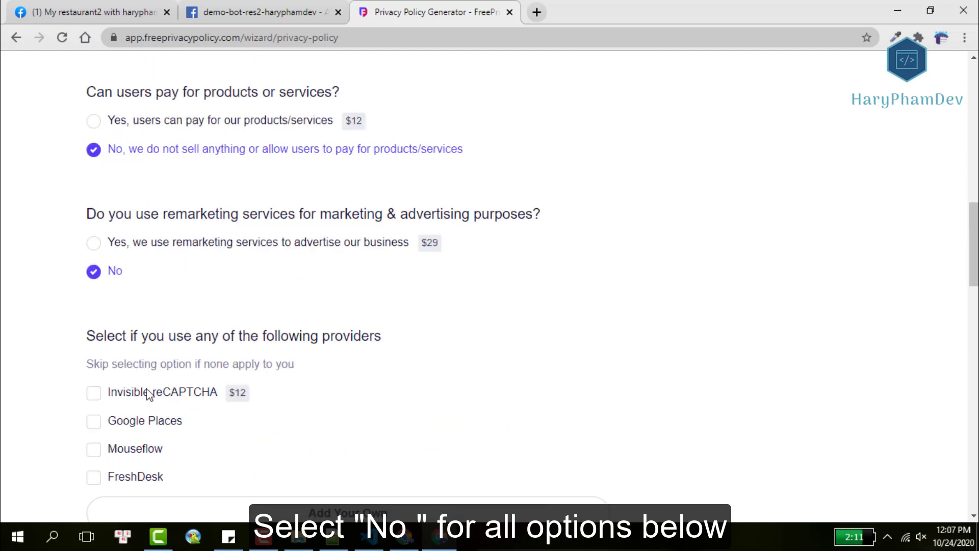
pyautogui.scroll(-3, 316, 371)
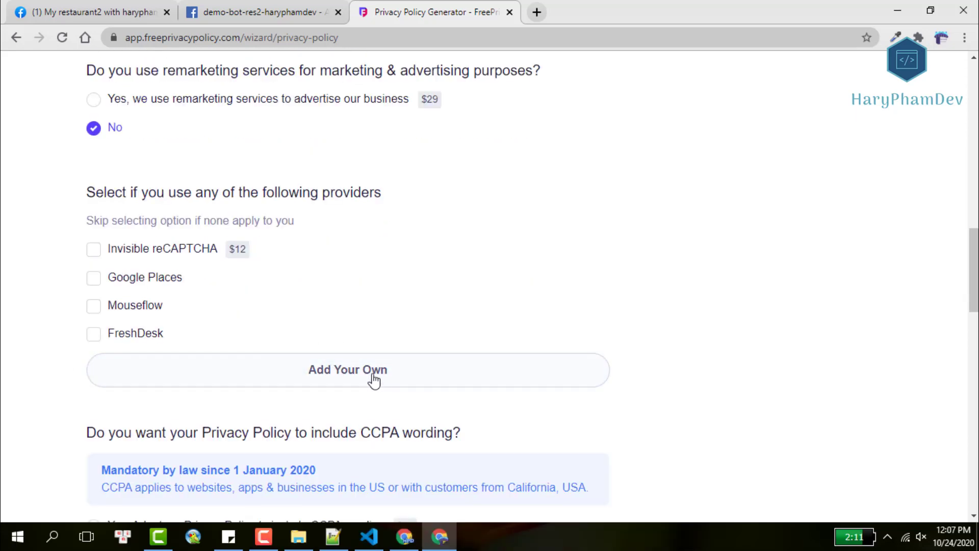
pyautogui.scroll(-3, 236, 355)
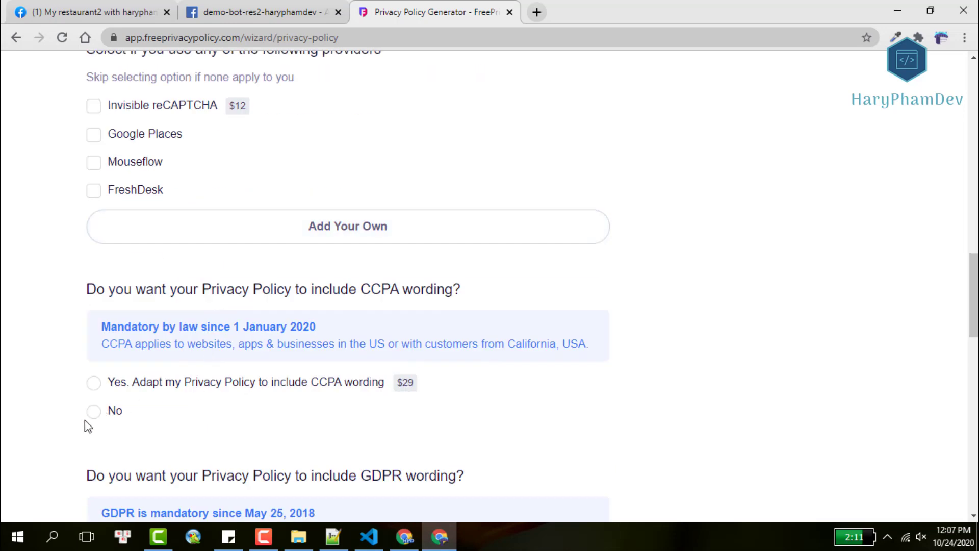
pyautogui.moveTo(133, 414); pyautogui.dragTo(87, 420)
pyautogui.click(100, 415)
# Decline GDPR and CalOPPA wording and state no data is collected from children.
pyautogui.scroll(-3, 156, 400)
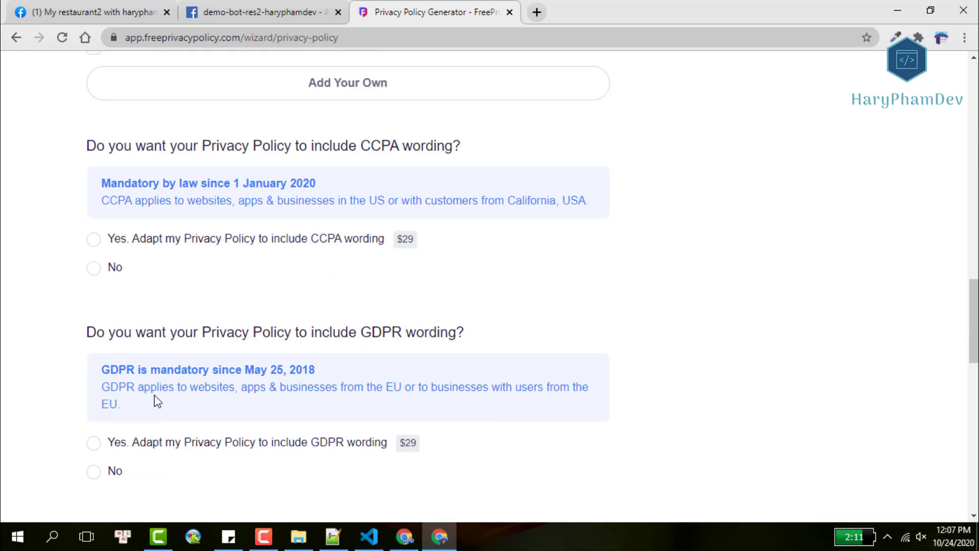
pyautogui.scroll(-3, 147, 376)
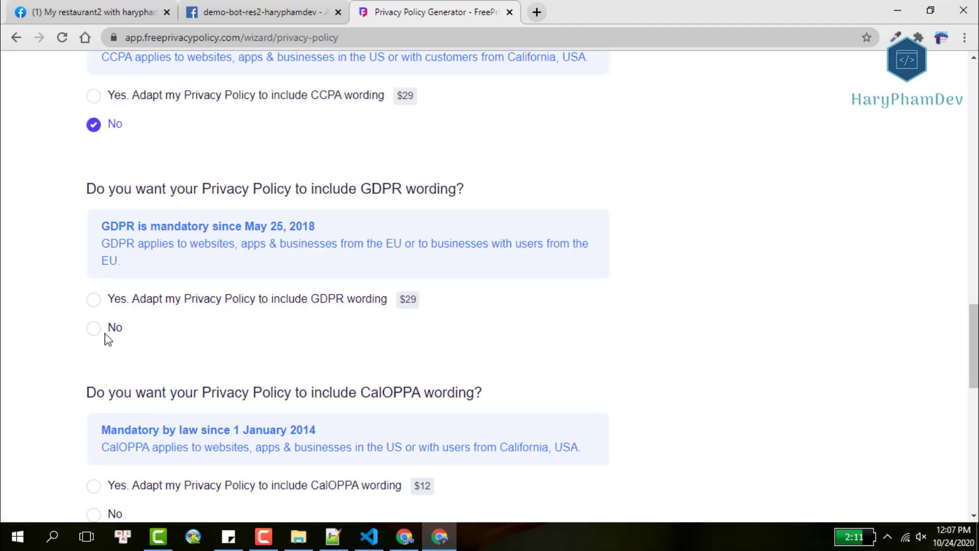
pyautogui.click(94, 328)
pyautogui.scroll(-4, 128, 357)
pyautogui.click(94, 299)
pyautogui.scroll(-3, 142, 395)
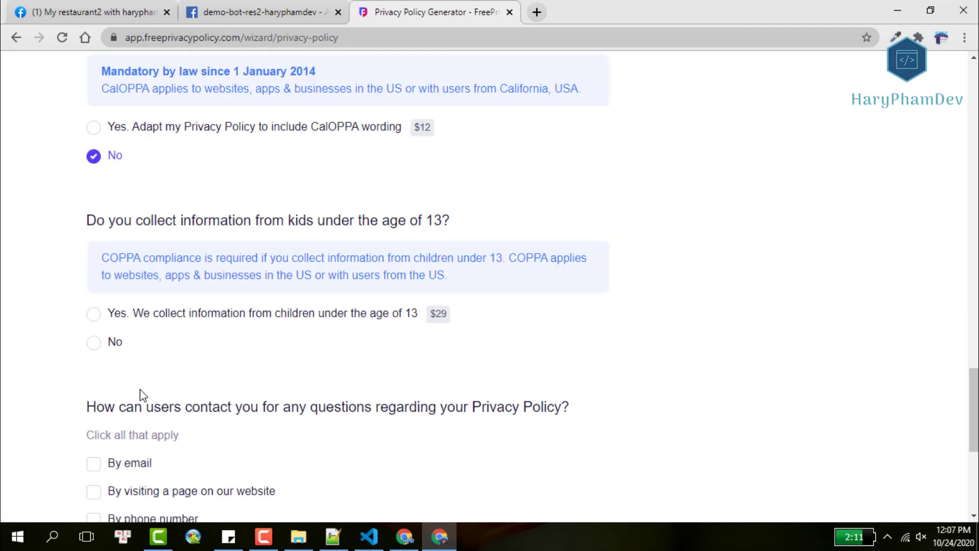
pyautogui.click(97, 345)
pyautogui.scroll(-3, 153, 357)
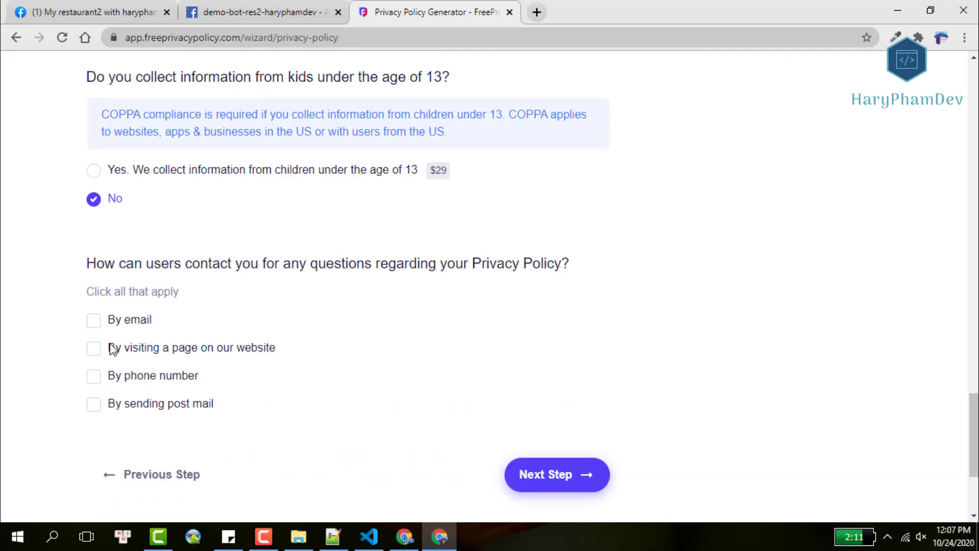
# Add contact by e-mail with a placeholder address and continue to Step 4.
pyautogui.click(95, 322)
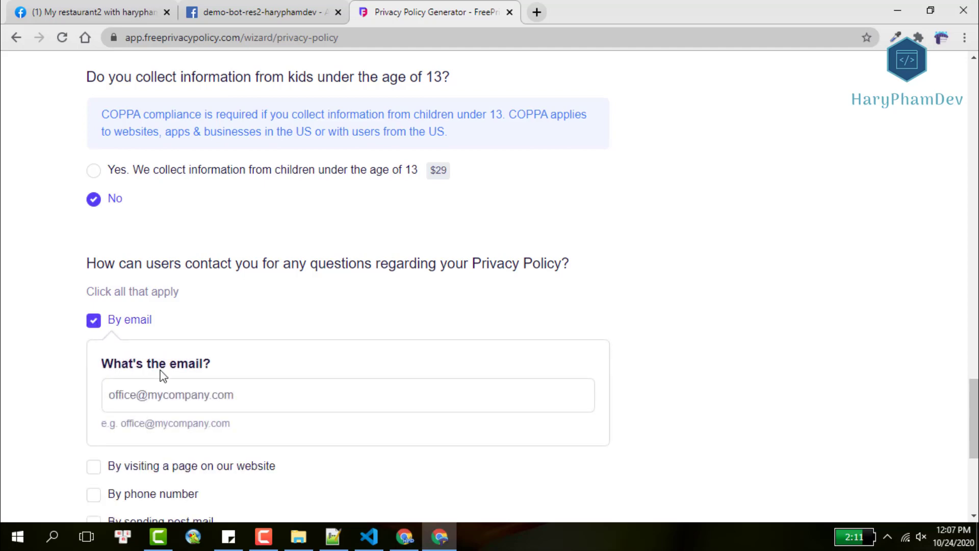
pyautogui.click(139, 396)
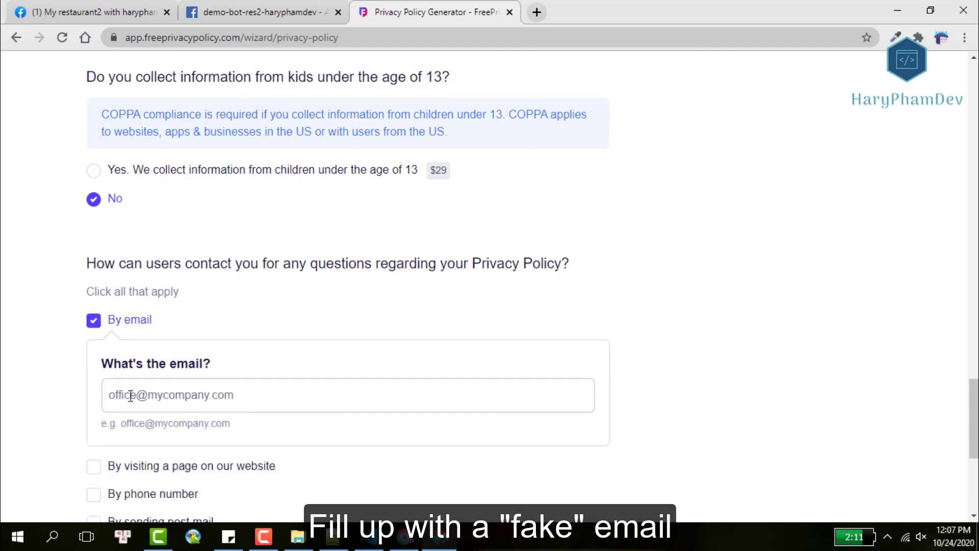
pyautogui.write('d')
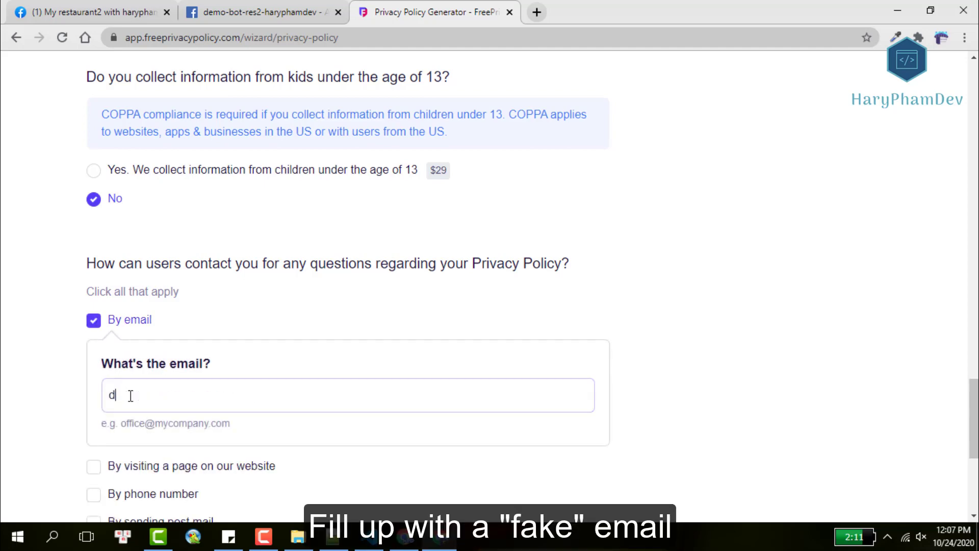
pyautogui.write('ummy@gmail.com')
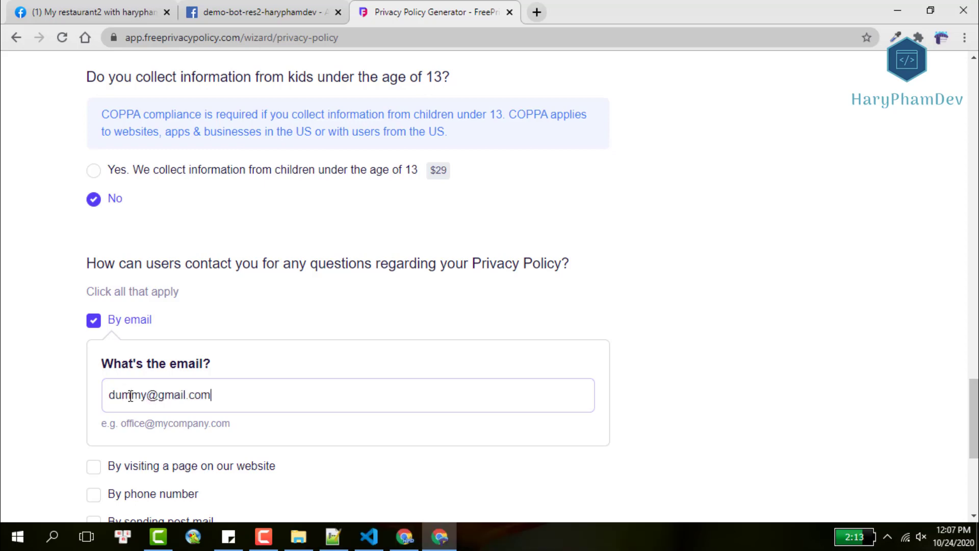
pyautogui.scroll(-4, 153, 380)
pyautogui.click(574, 390)
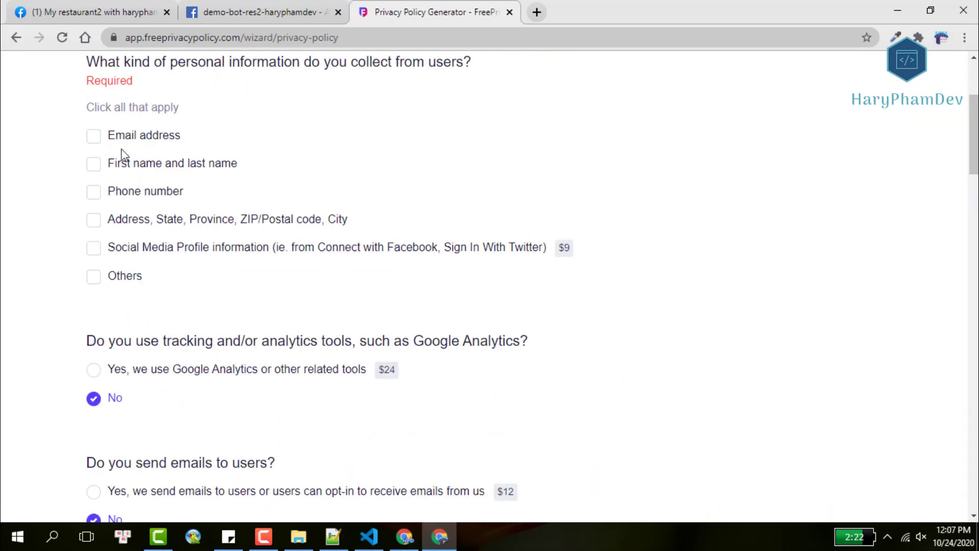
pyautogui.scroll(-20, 579, 293)
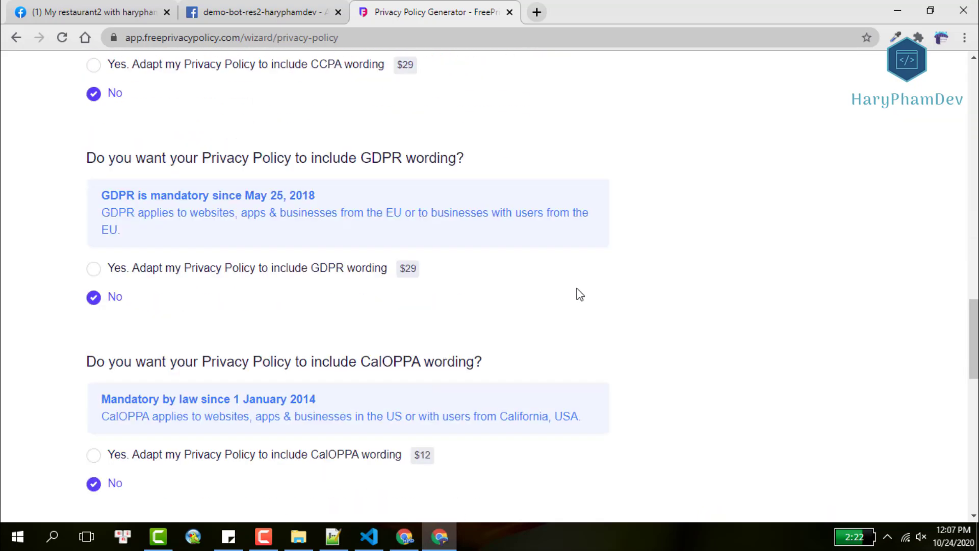
pyautogui.click(571, 303)
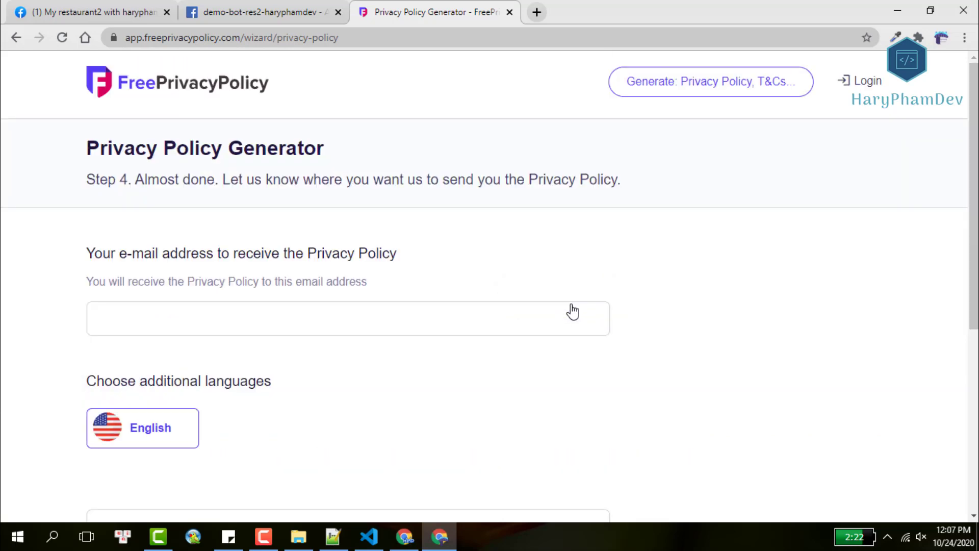
# Generate the free privacy policy, dismissing the login prompt and resubmitting with an edited delivery e-mail.
pyautogui.click(423, 312)
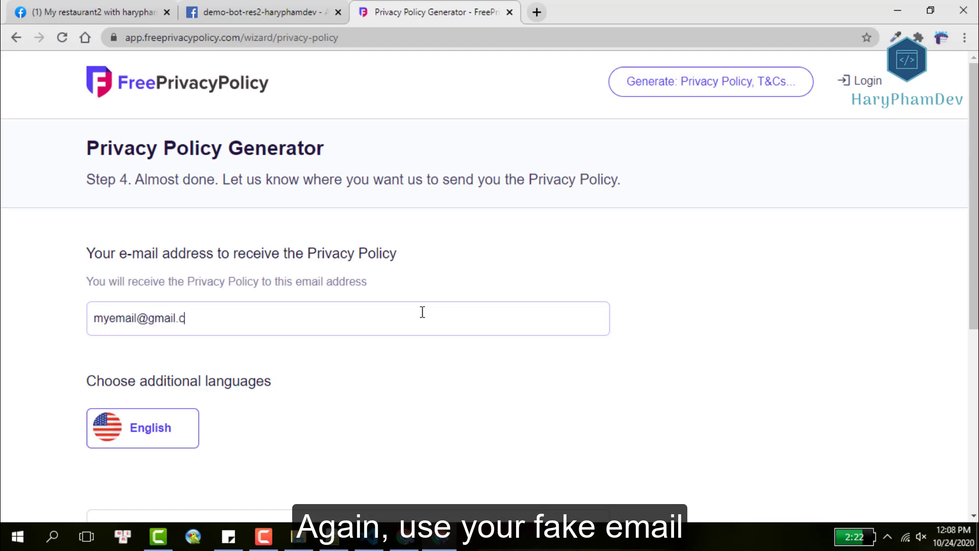
pyautogui.scroll(-3, 470, 292)
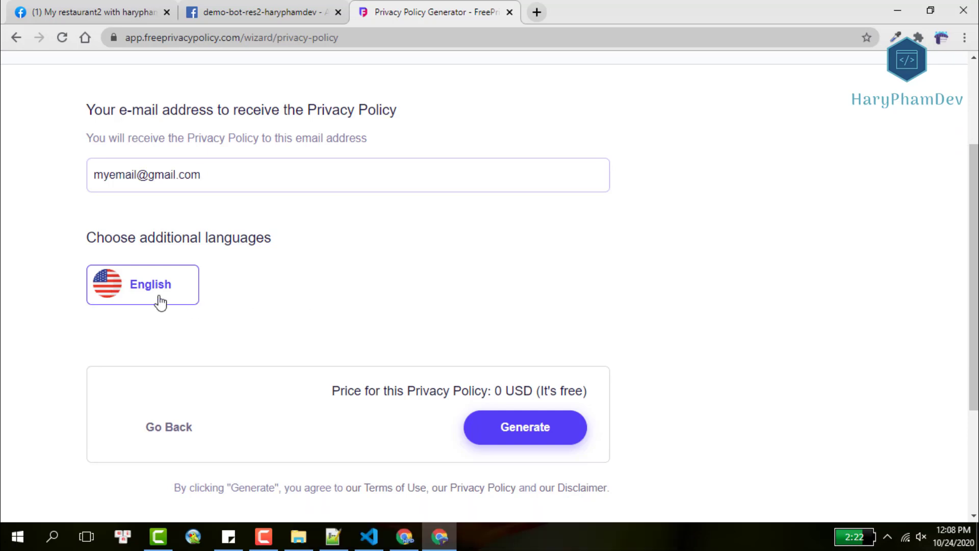
pyautogui.click(540, 436)
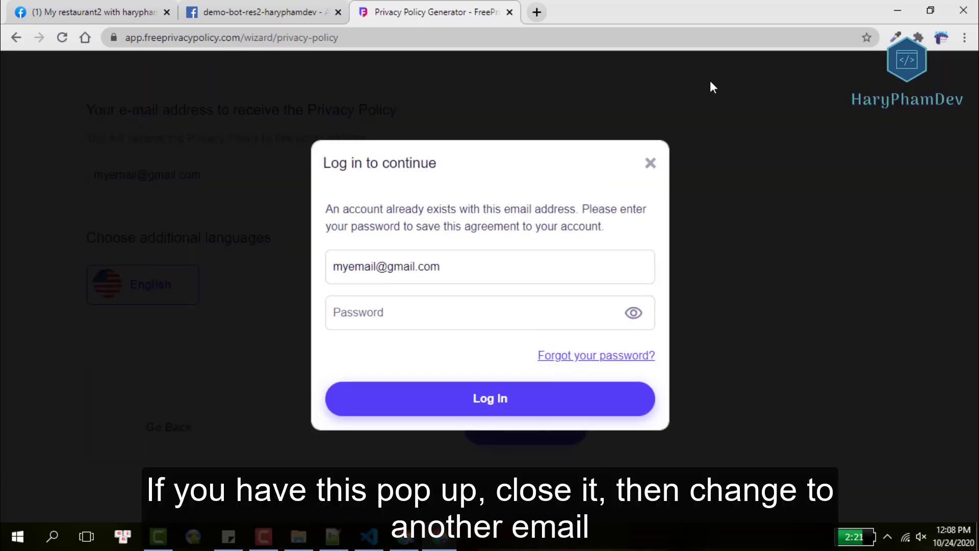
pyautogui.click(651, 163)
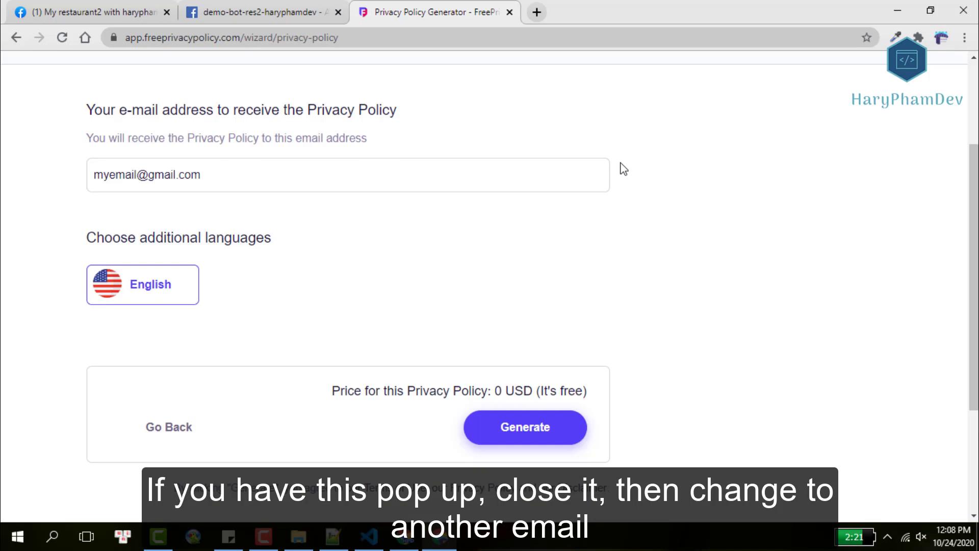
pyautogui.click(141, 173)
pyautogui.write('12345')
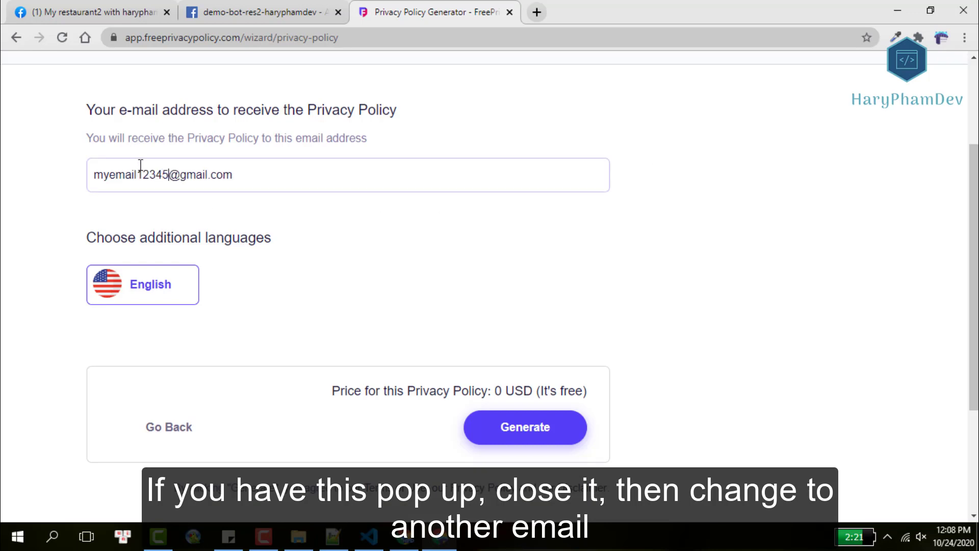
pyautogui.write('6')
pyautogui.click(508, 428)
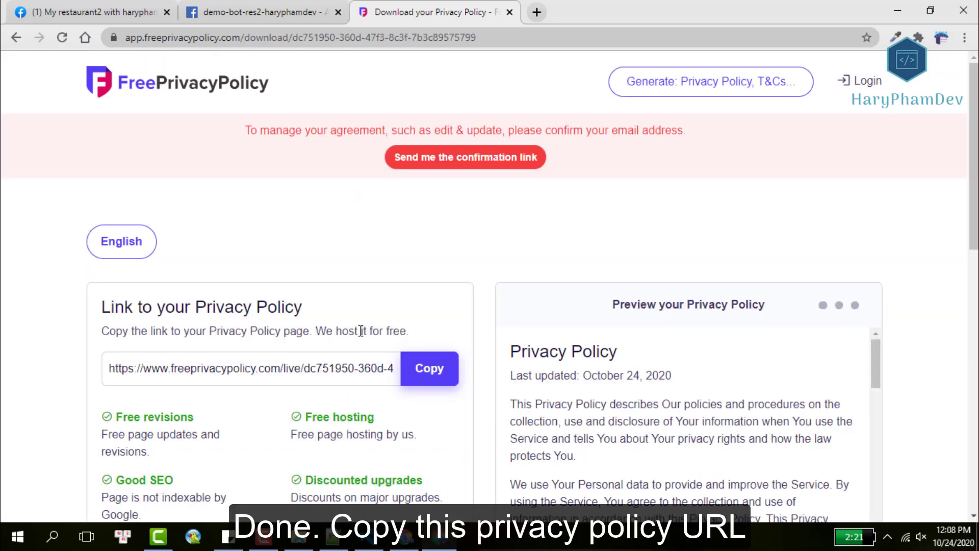
# Paste the copied hosted policy link into the app's Privacy Policy URL field.
pyautogui.click(410, 368)
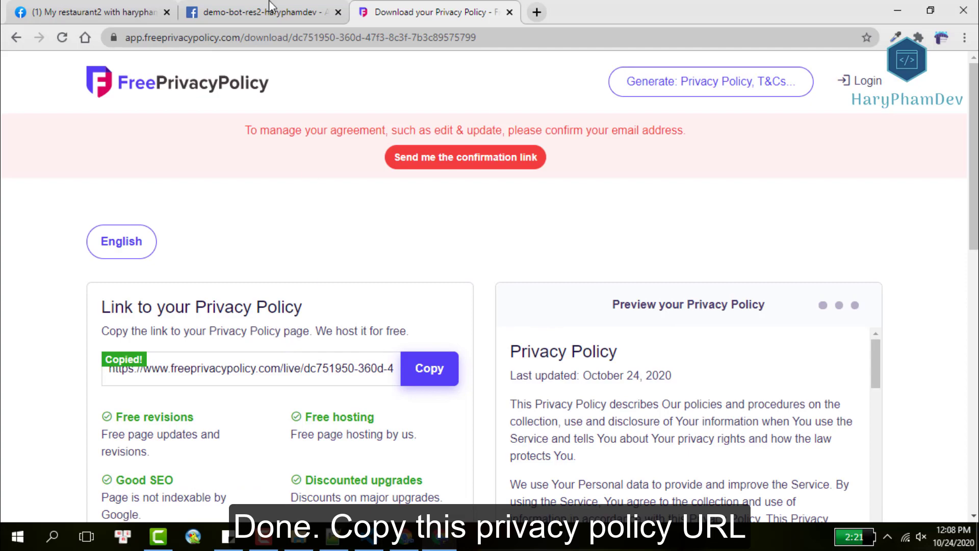
pyautogui.click(271, 7)
pyautogui.click(283, 258)
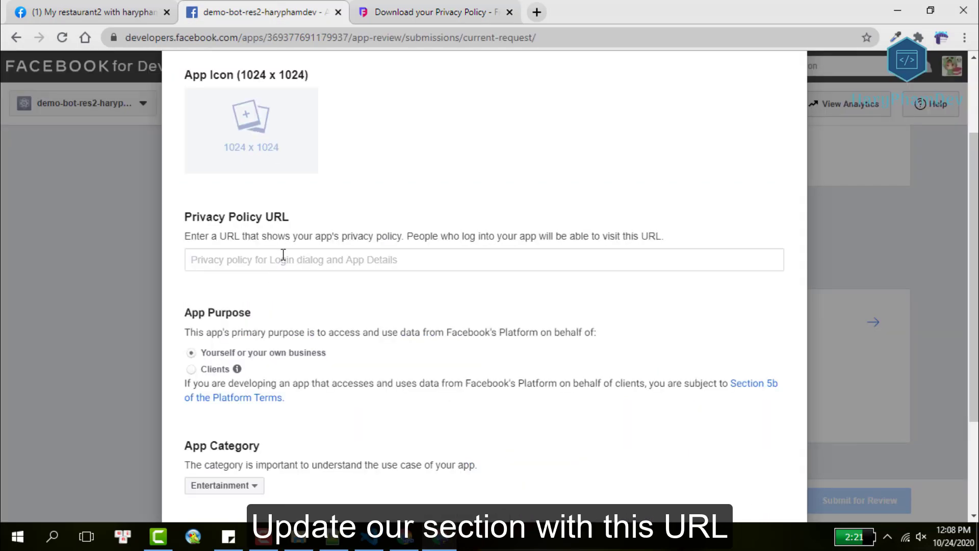
pyautogui.hotkey('ctrl', 'v')
# Load the hosted policy link in a new tab to confirm the page works, then return to app settings.
pyautogui.click(536, 11)
pyautogui.hotkey('ctrl', 'v')
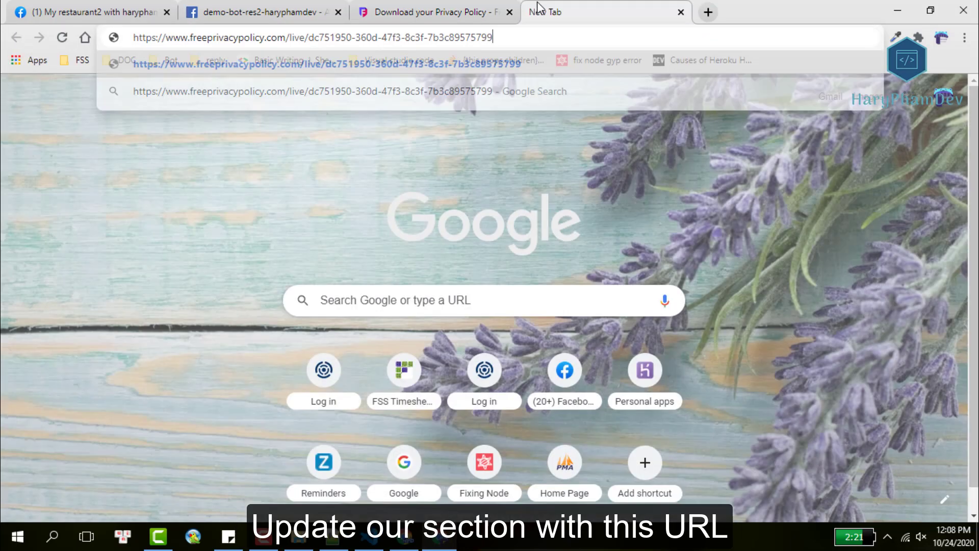
pyautogui.press('Return')
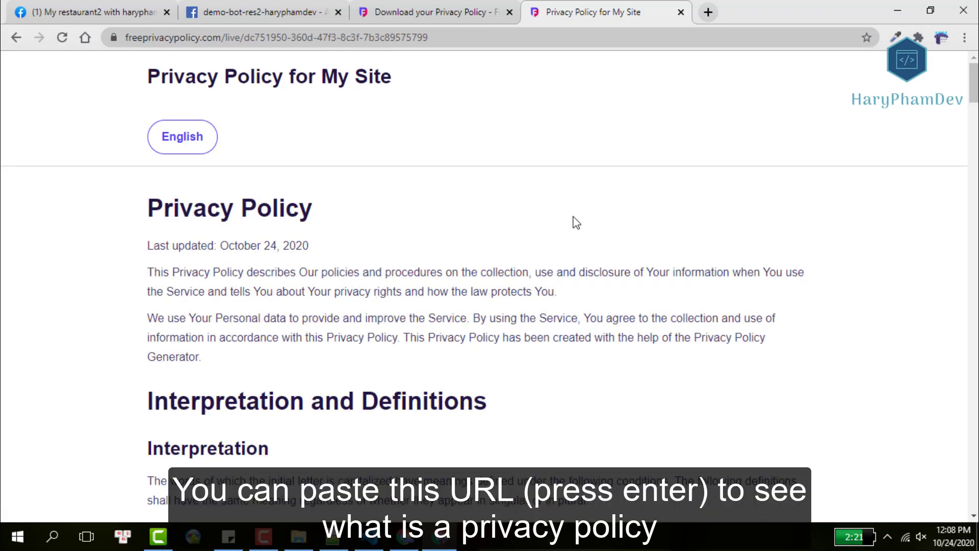
pyautogui.scroll(-10, 577, 223)
pyautogui.click(412, 7)
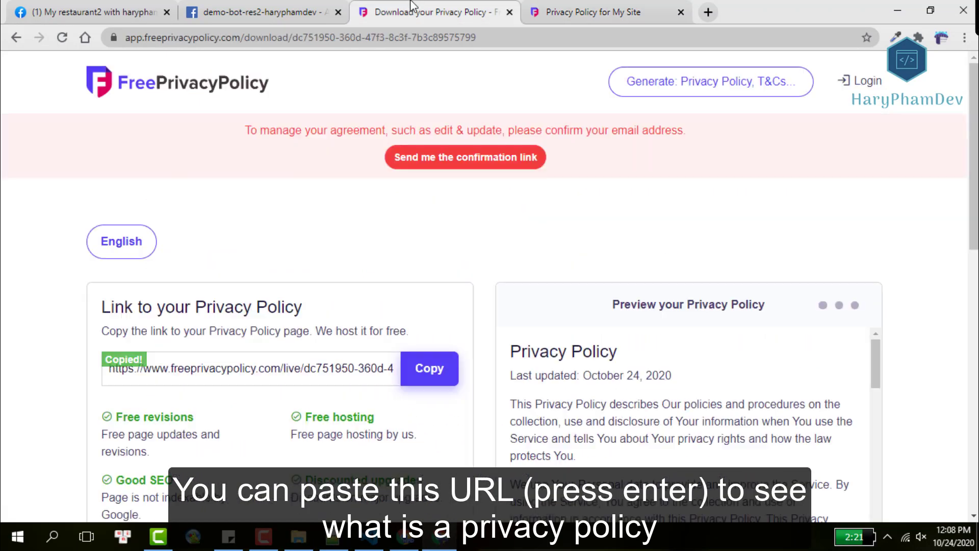
pyautogui.click(281, 6)
pyautogui.scroll(2, 414, 191)
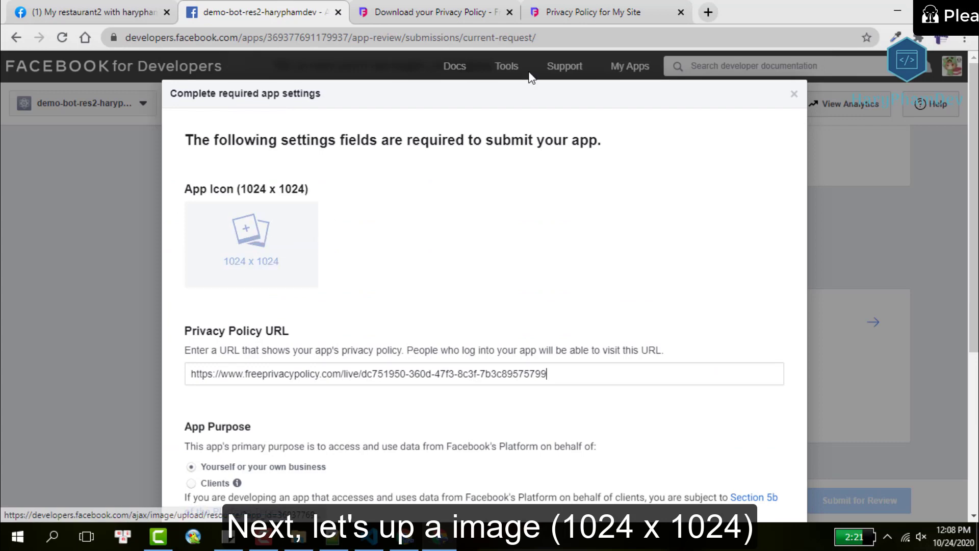
# Search Google for 'beach imagesize:1024x1024', changing the pasted 300x300 size to 1024x1024.
pyautogui.click(708, 12)
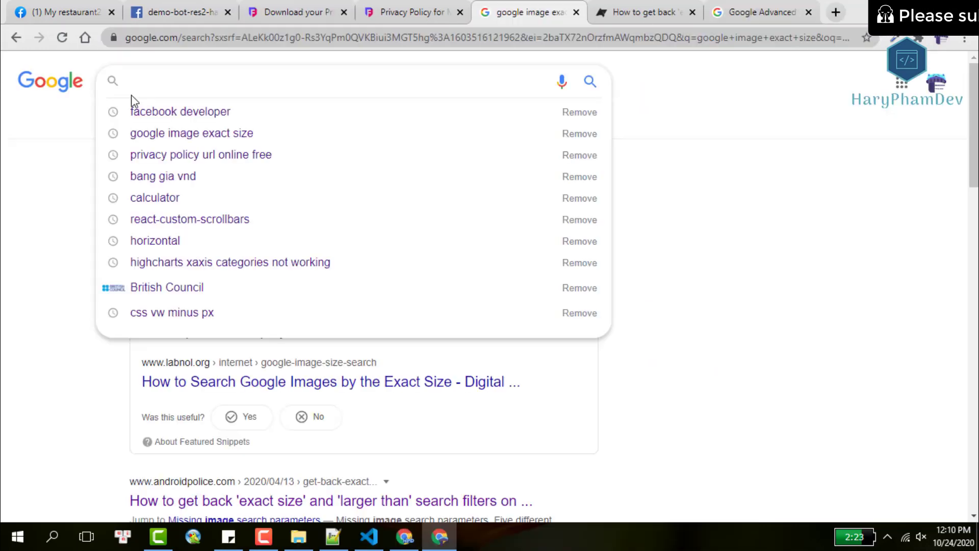
pyautogui.write('beach')
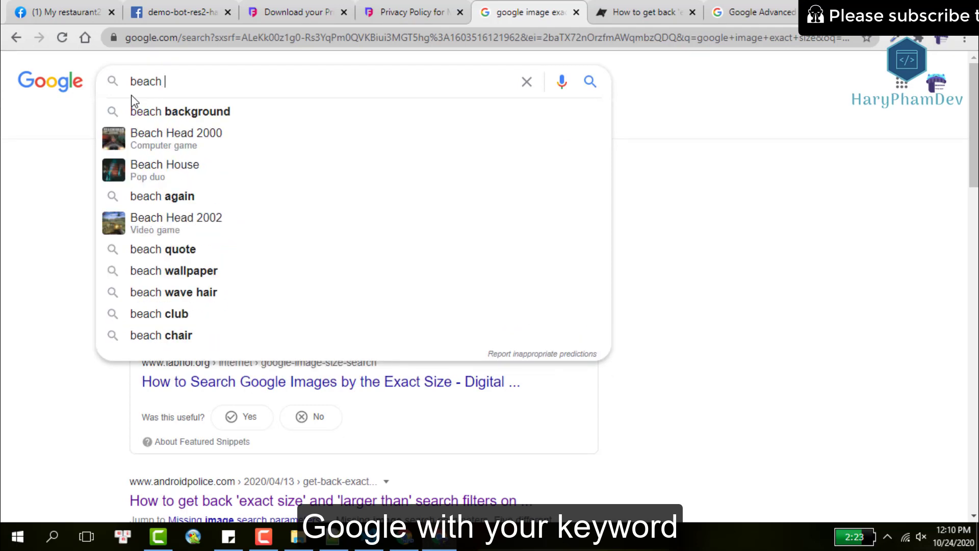
pyautogui.hotkey('ctrl', 'v')
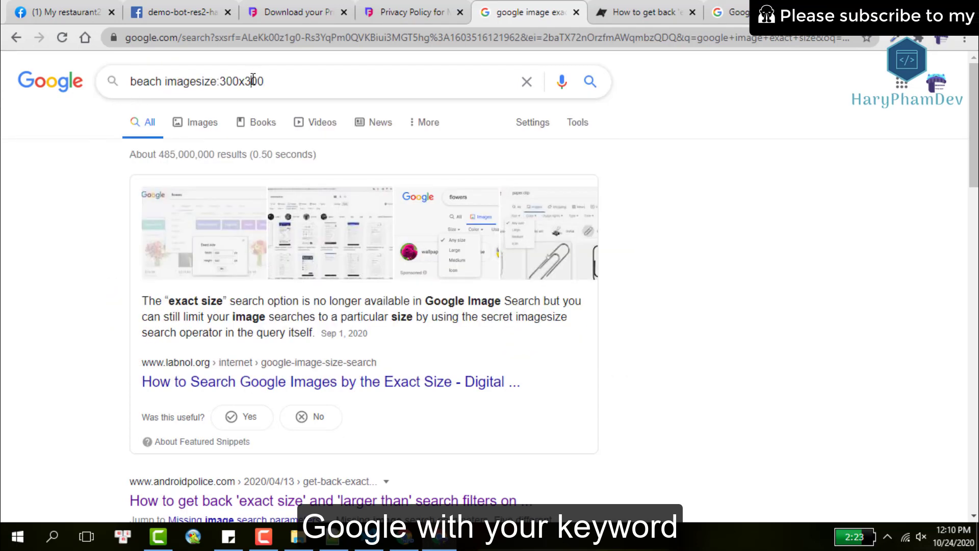
pyautogui.doubleClick(253, 82)
pyautogui.press('BackSpace')
pyautogui.write('1')
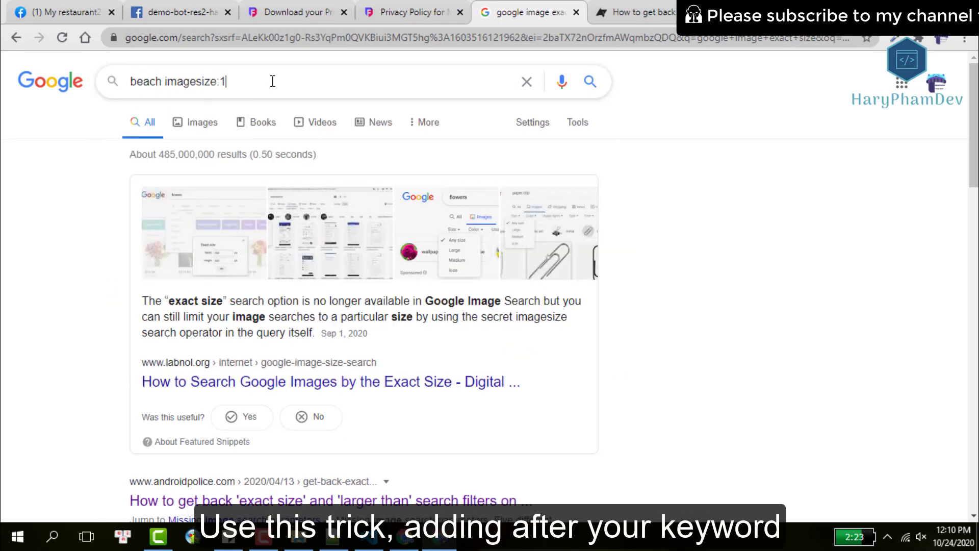
pyautogui.write('024')
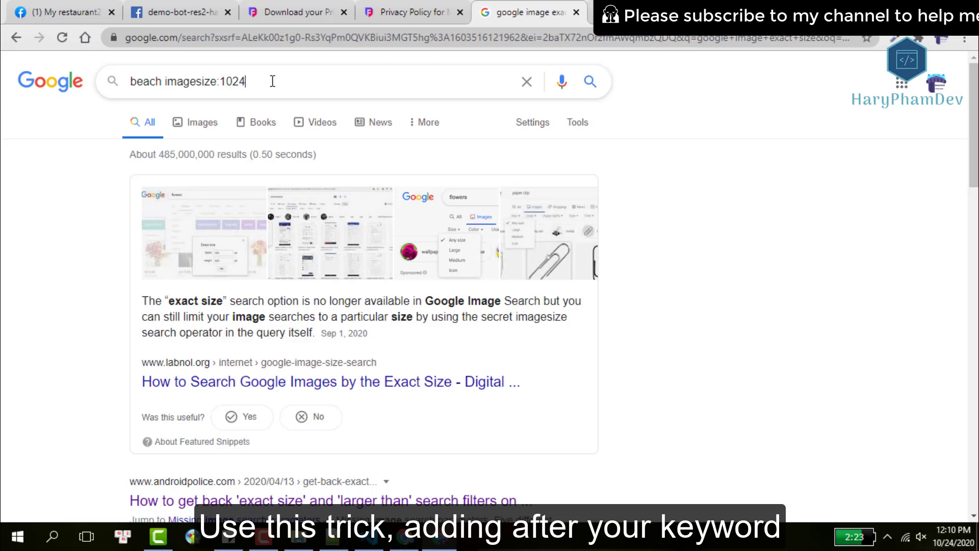
pyautogui.press('BackSpace')
pyautogui.press('BackSpace')
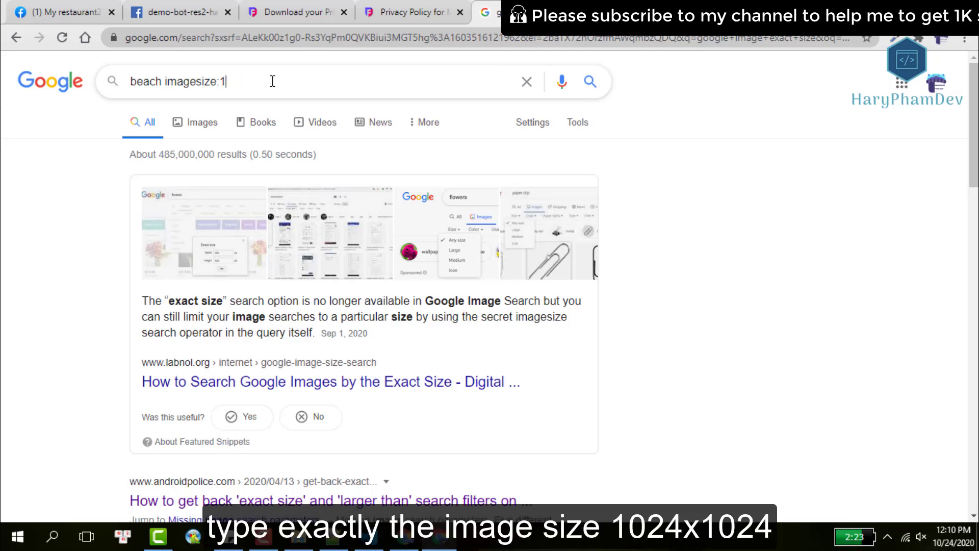
pyautogui.write('24x')
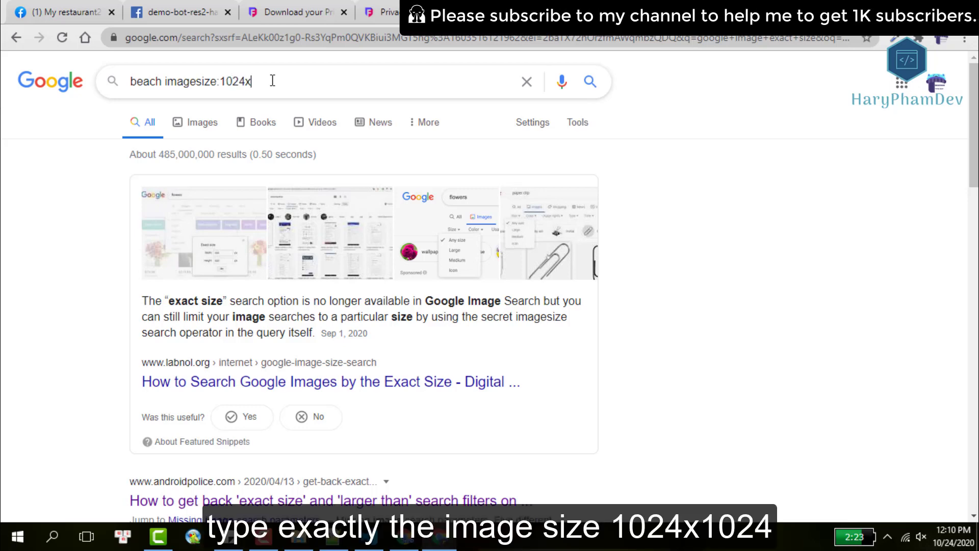
pyautogui.write('1024')
pyautogui.press('Return')
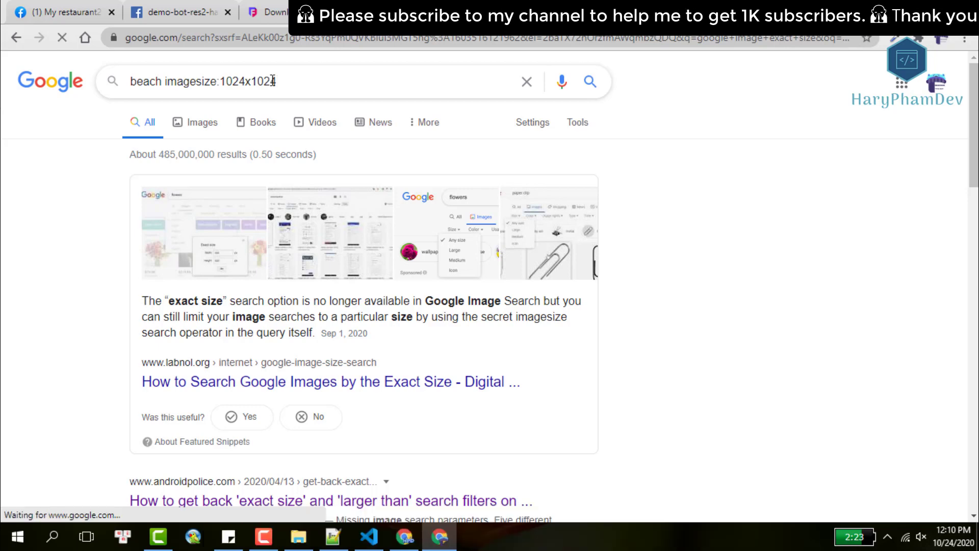
# Save the 1024x1024 Mauritius aerial photo from its source page to the Desktop and check it.
pyautogui.click(200, 123)
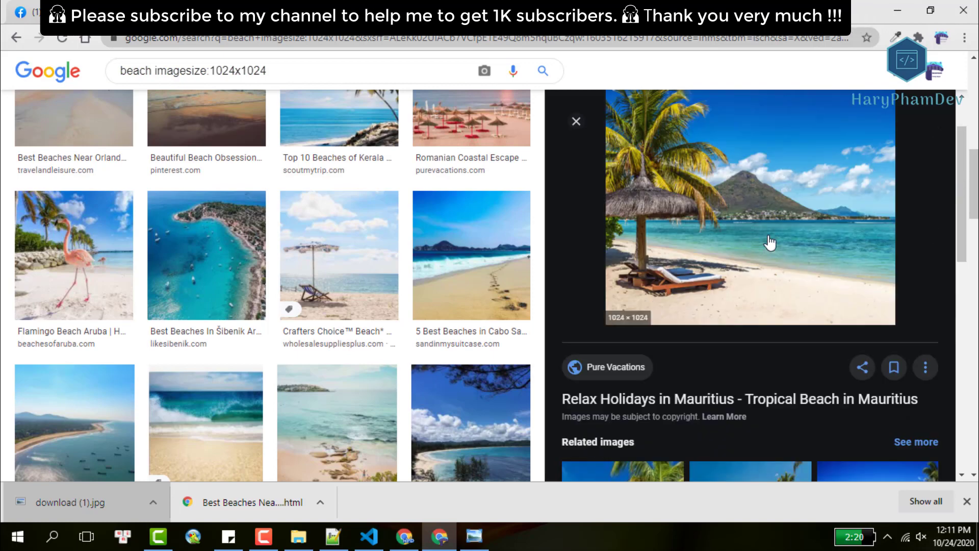
pyautogui.click(732, 265)
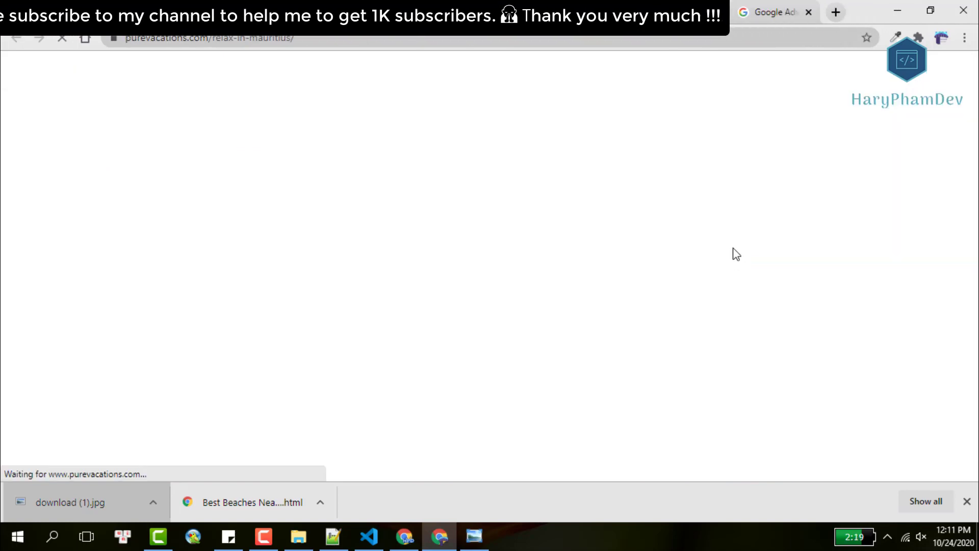
pyautogui.scroll(-3, 353, 259)
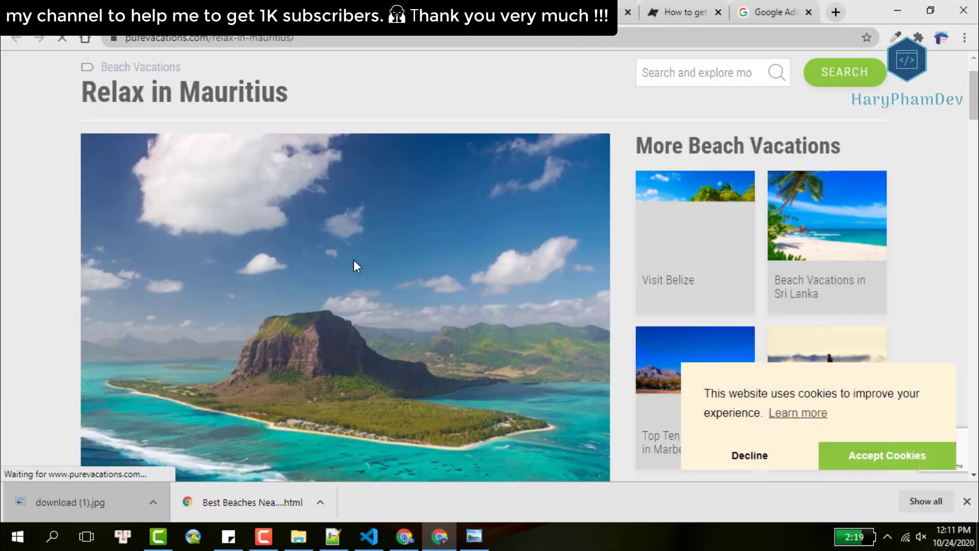
pyautogui.rightClick(357, 198)
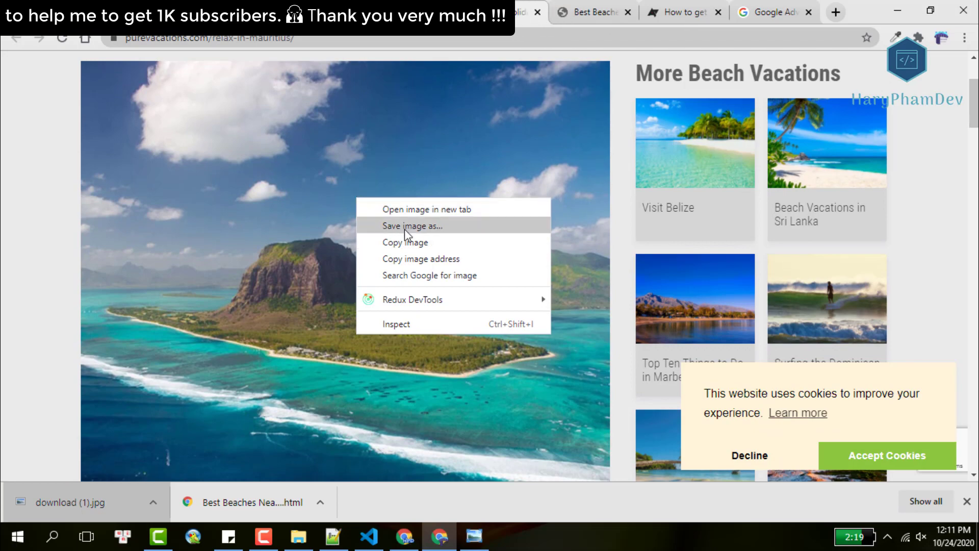
pyautogui.click(406, 226)
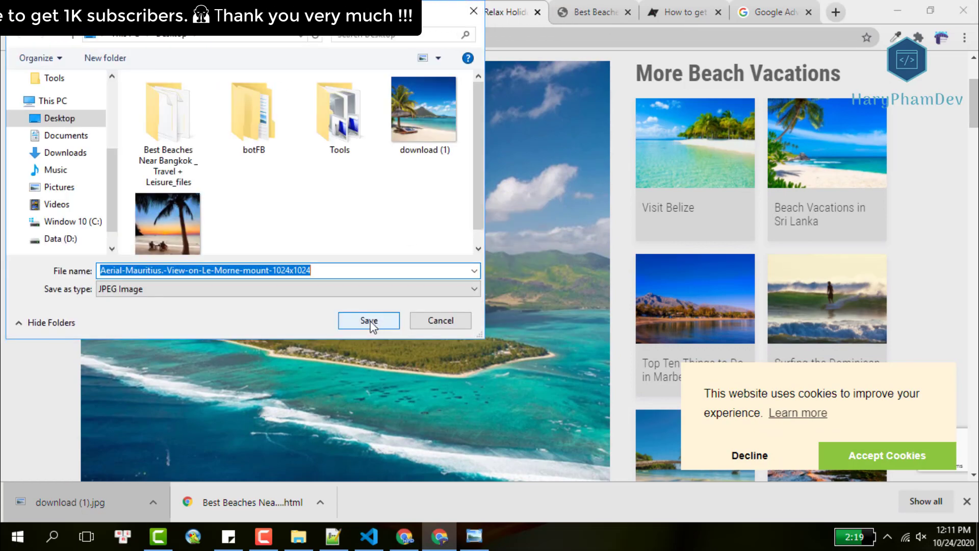
pyautogui.click(368, 320)
pyautogui.click(90, 505)
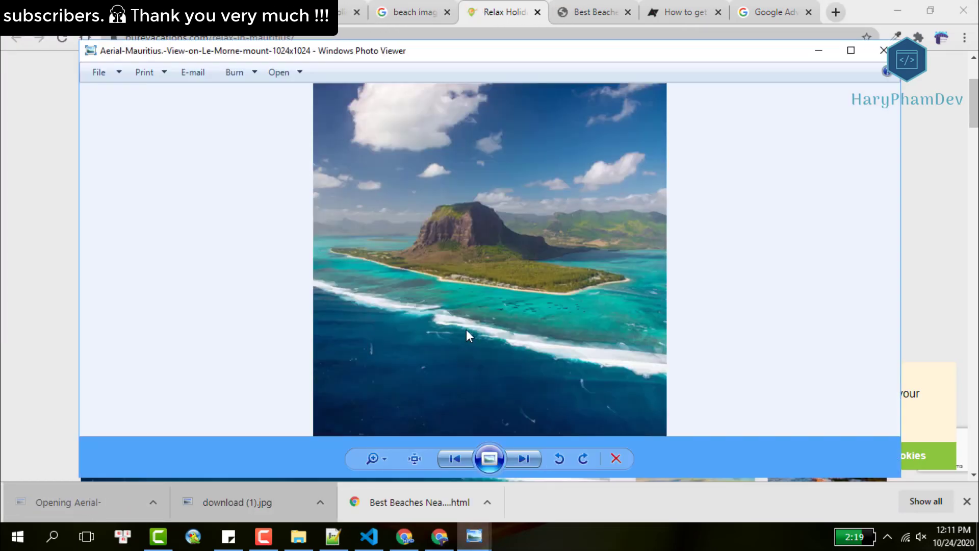
pyautogui.click(884, 50)
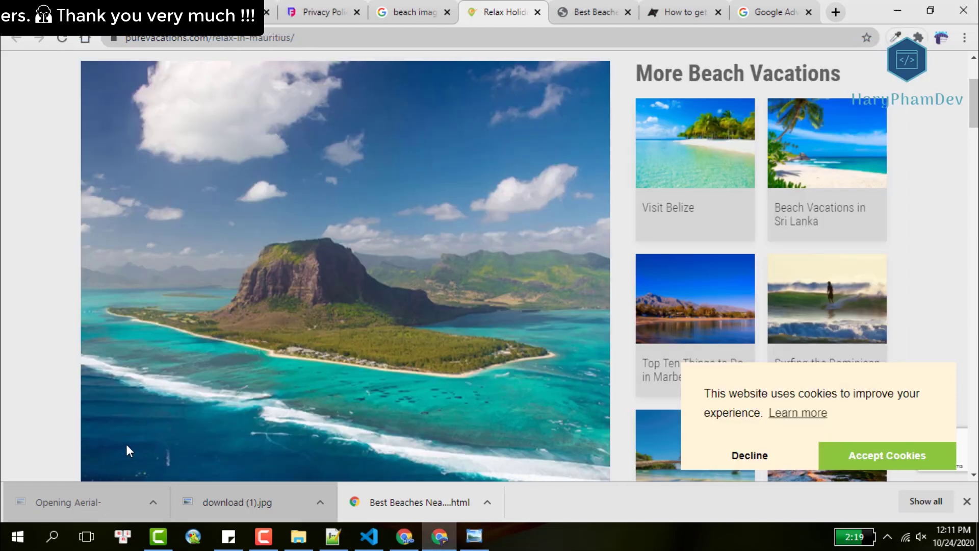
# Upload the Aerial-Mauritius 1024x1024 image as the app icon and save the required settings.
pyautogui.hotkey('ctrl', '1')
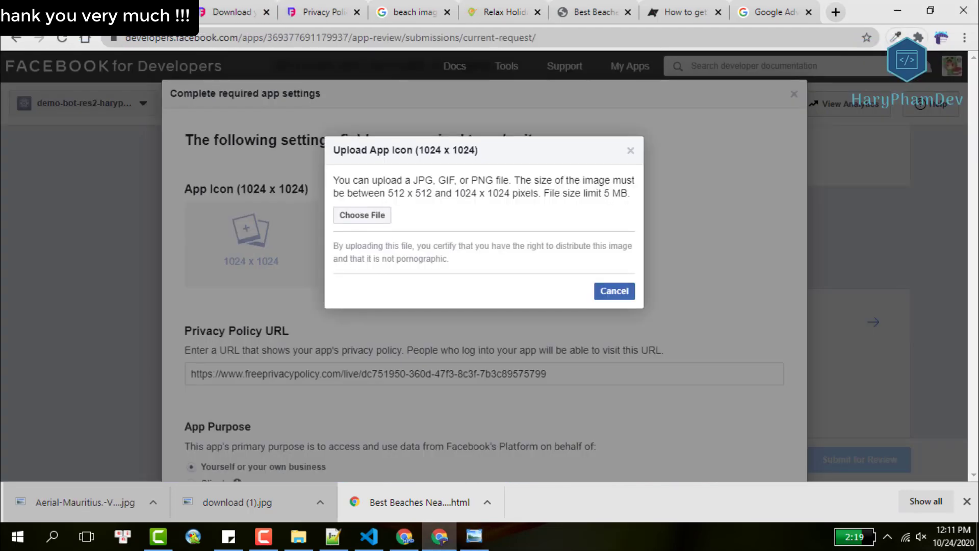
pyautogui.moveTo(356, 246); pyautogui.dragTo(360, 221)
pyautogui.click(361, 215)
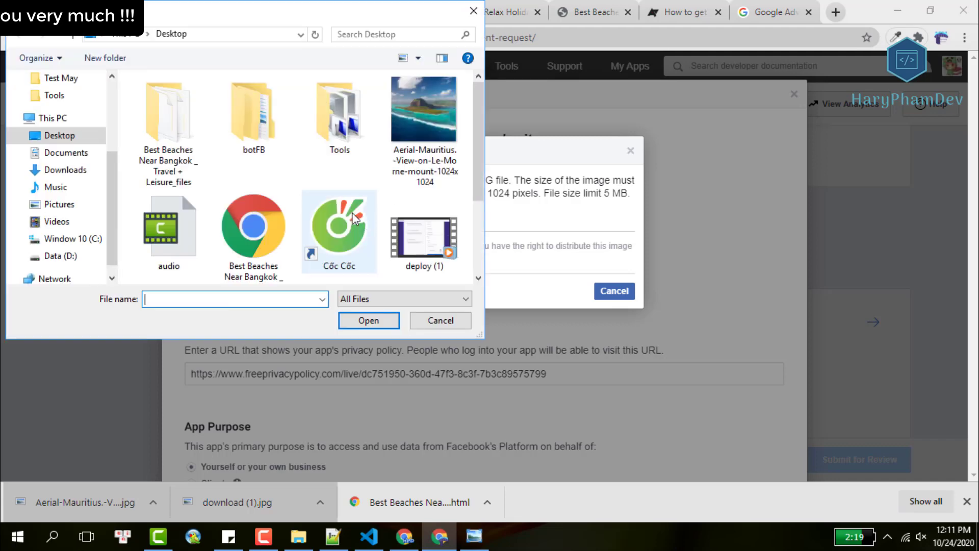
pyautogui.click(415, 153)
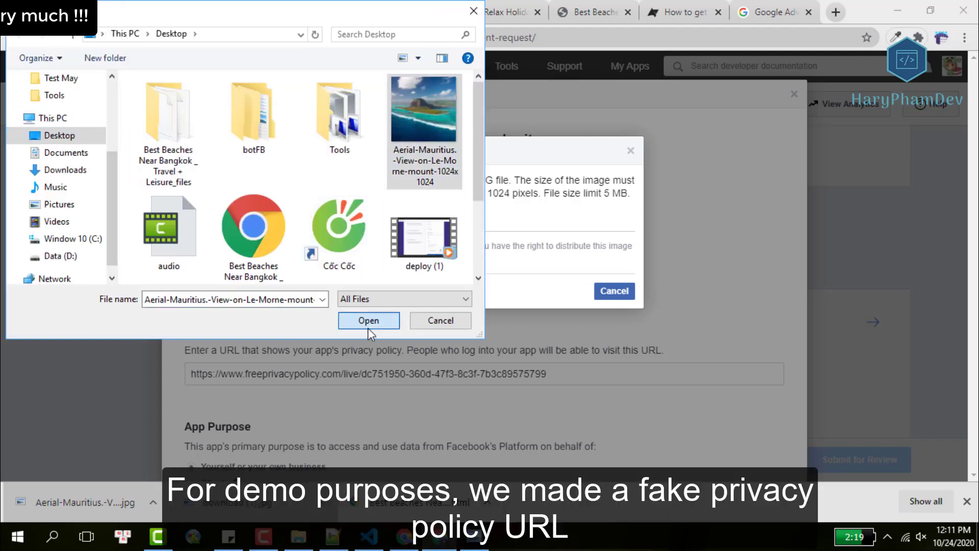
pyautogui.click(368, 325)
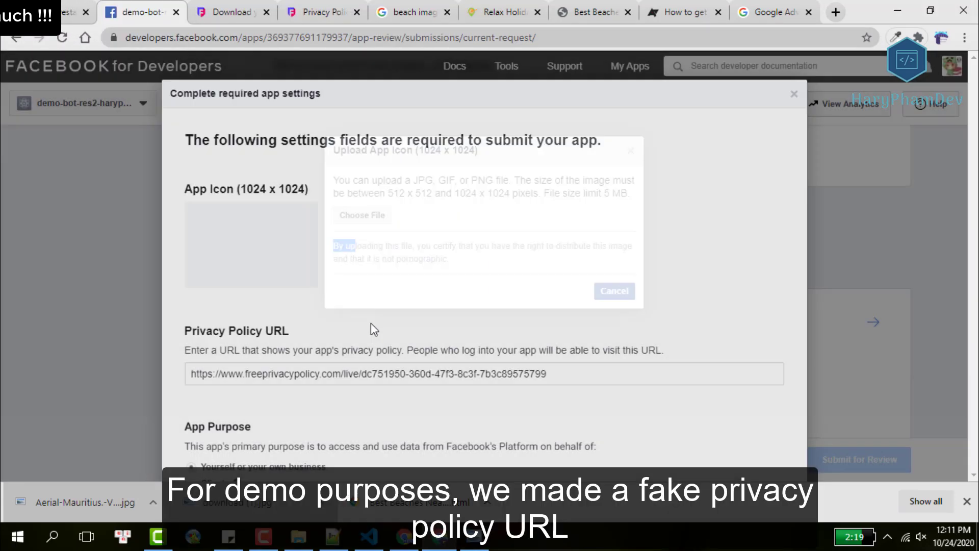
pyautogui.scroll(-1, 542, 265)
pyautogui.scroll(-4, 543, 265)
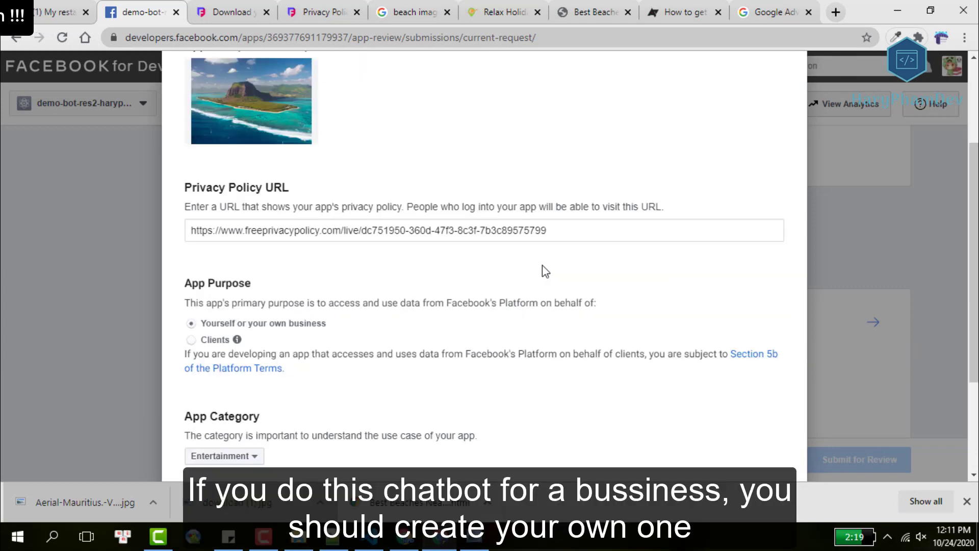
pyautogui.click(779, 437)
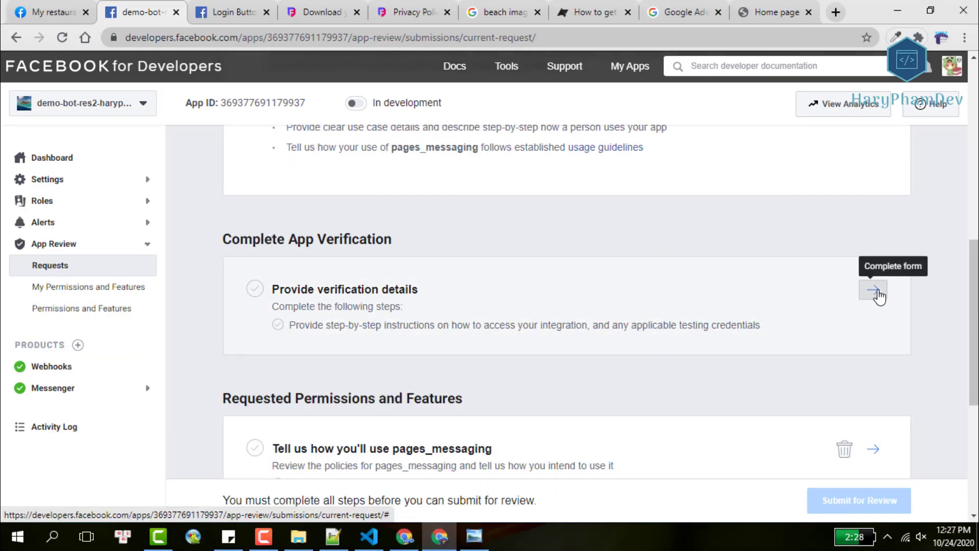
# Open the App Verification Details form and follow its Add Platform link to Basic settings.
pyautogui.click(877, 295)
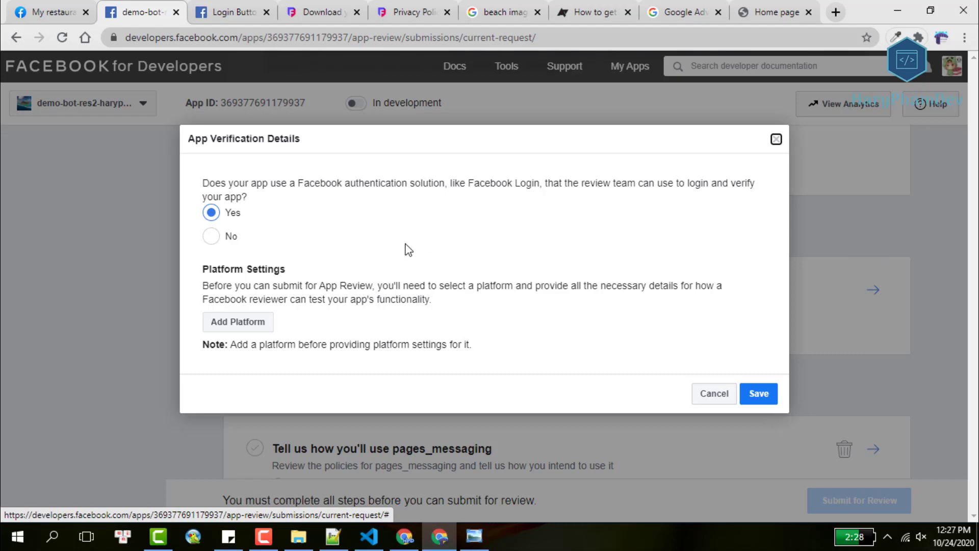
pyautogui.click(239, 323)
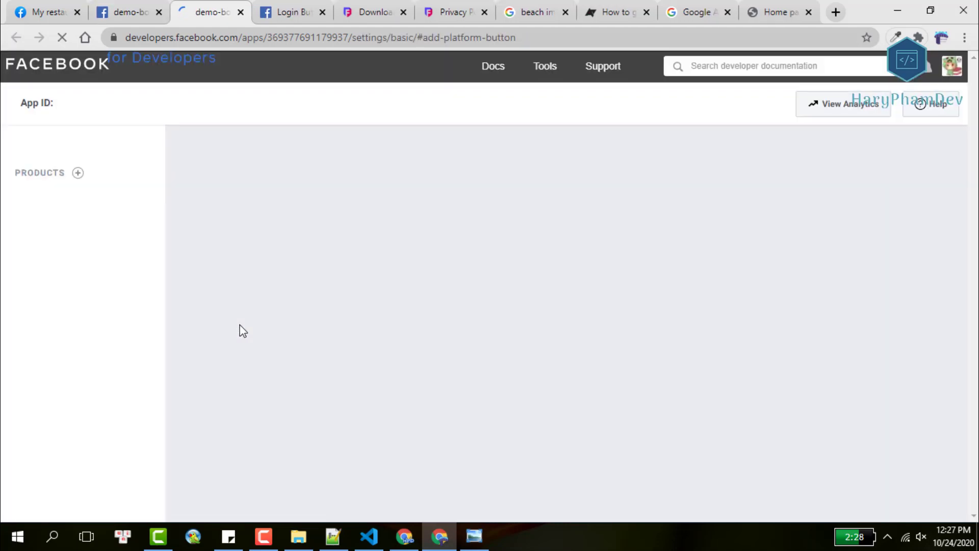
# Add a Website platform with the chatbot's Heroku app URL as Site URL and save changes.
pyautogui.scroll(-5, 564, 261)
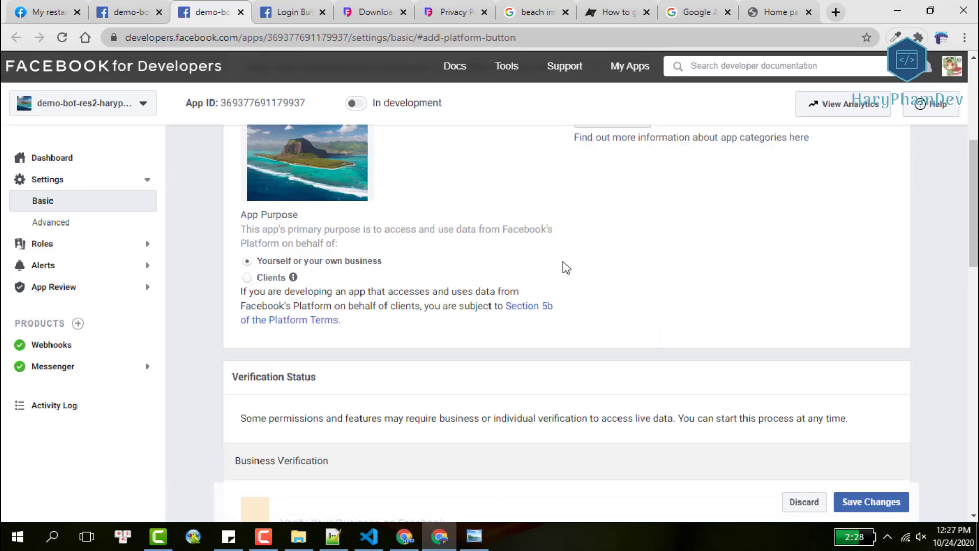
pyautogui.scroll(-10, 563, 262)
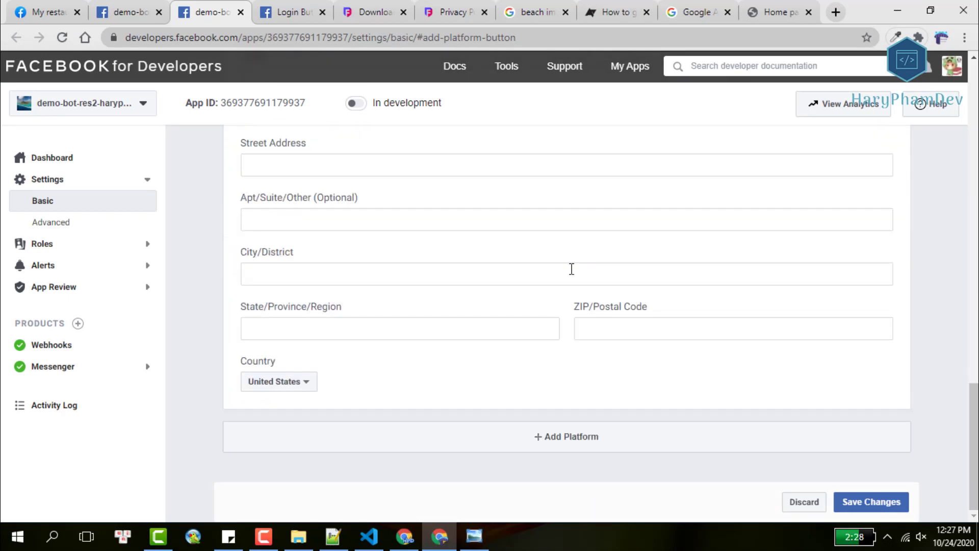
pyautogui.click(567, 441)
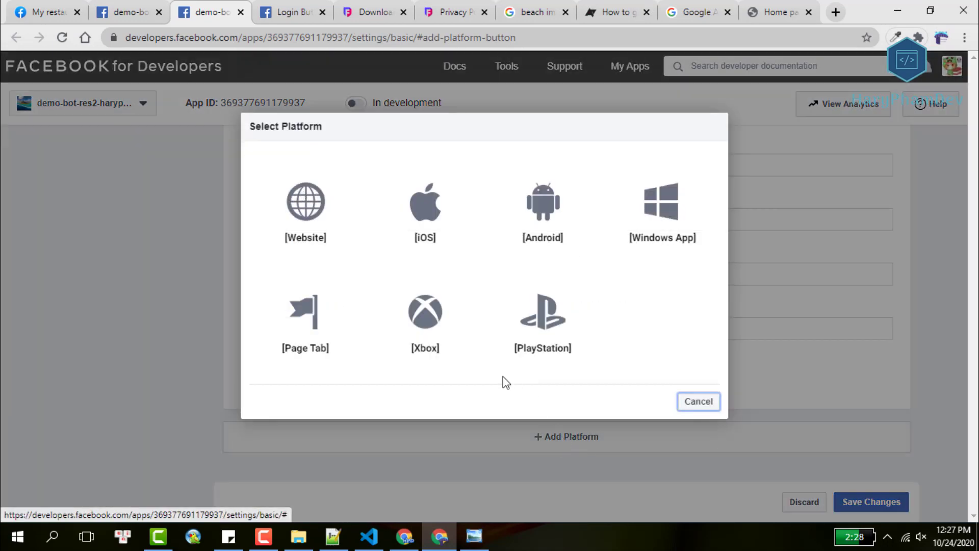
pyautogui.click(328, 225)
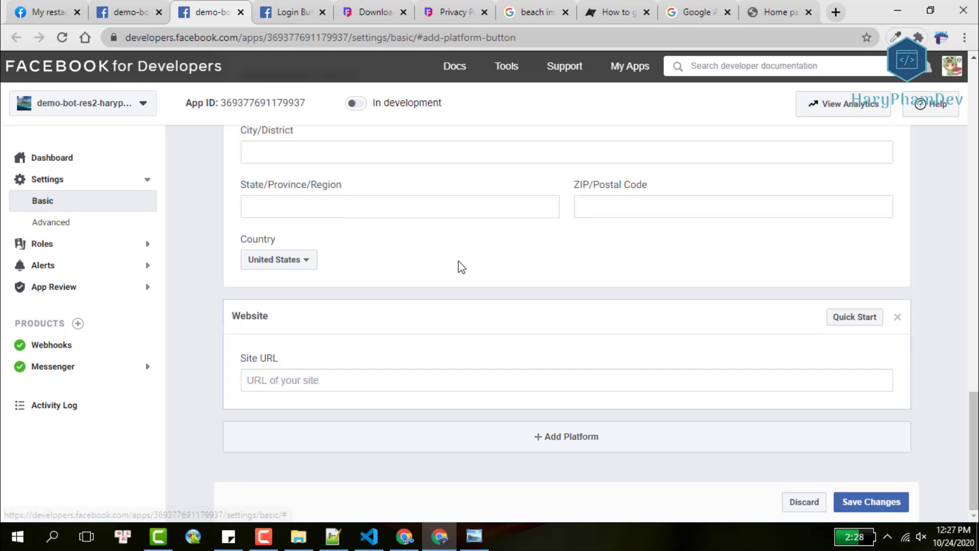
pyautogui.click(299, 379)
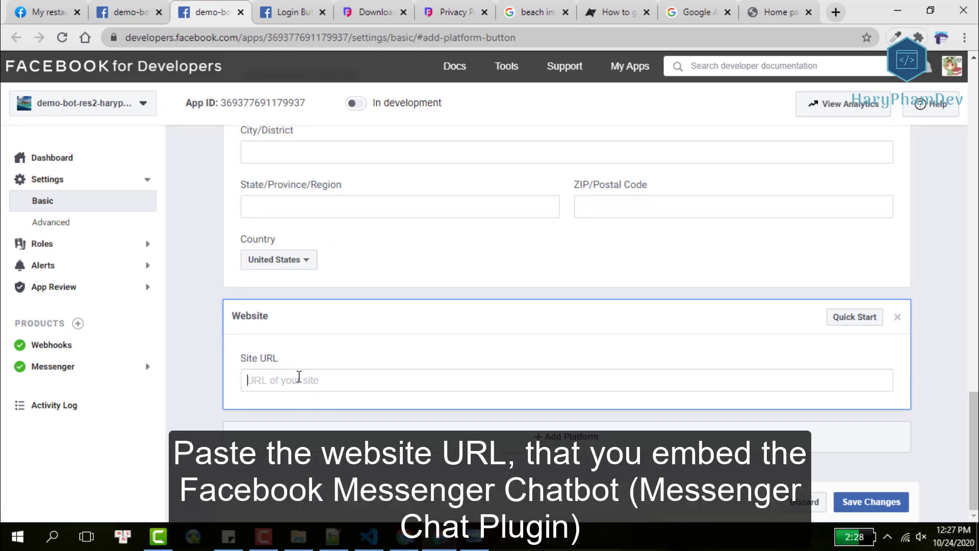
pyautogui.write('https://bot-res2-haryphamdev.herokuapp.com/')
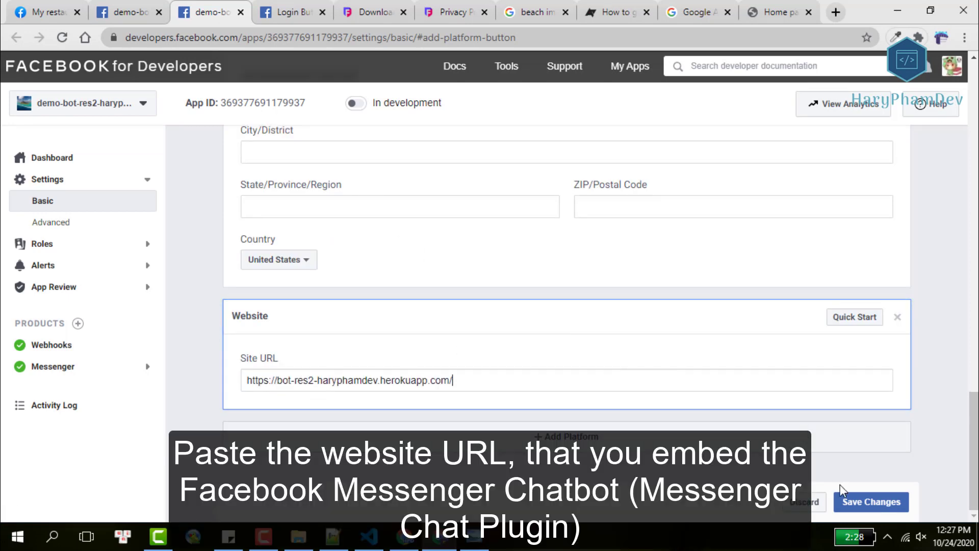
pyautogui.click(872, 504)
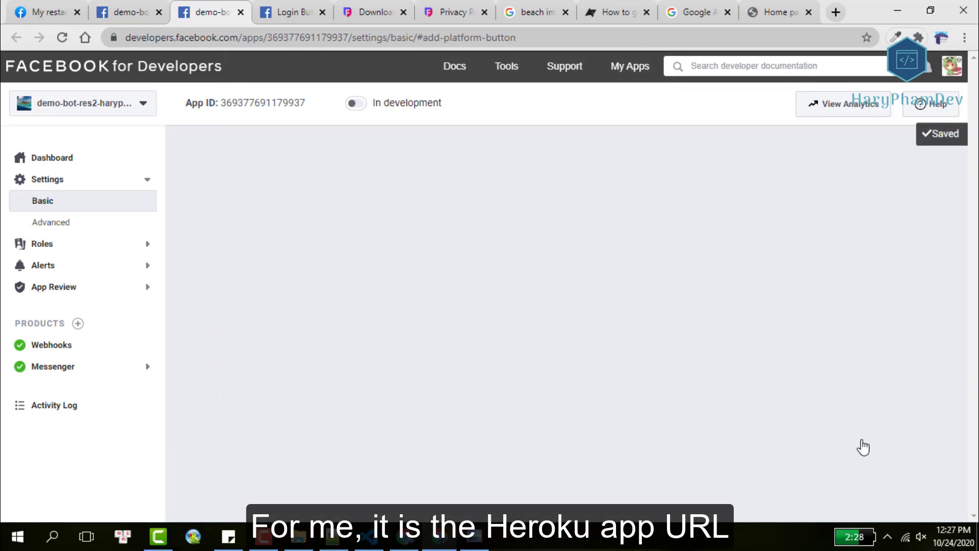
pyautogui.scroll(-10, 825, 426)
pyautogui.scroll(-10, 825, 427)
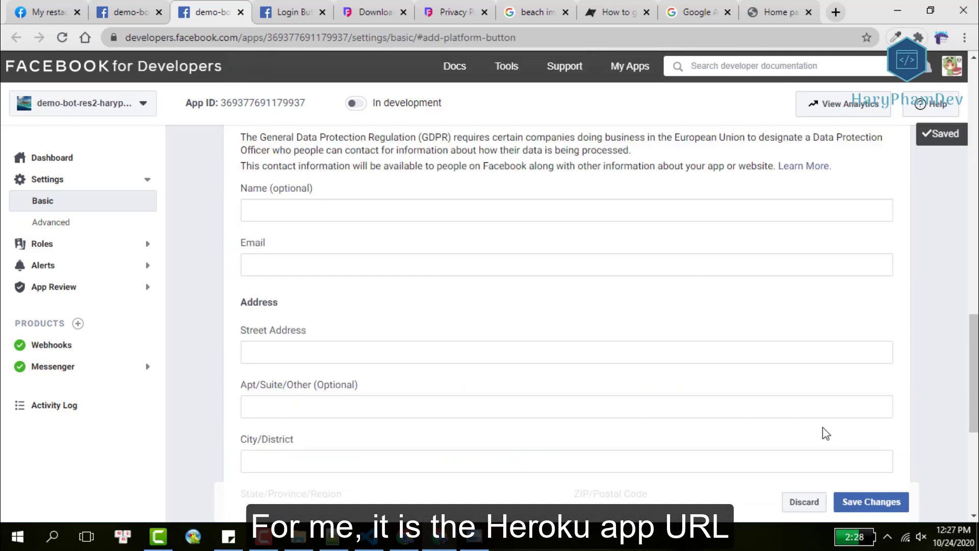
pyautogui.scroll(20, 822, 426)
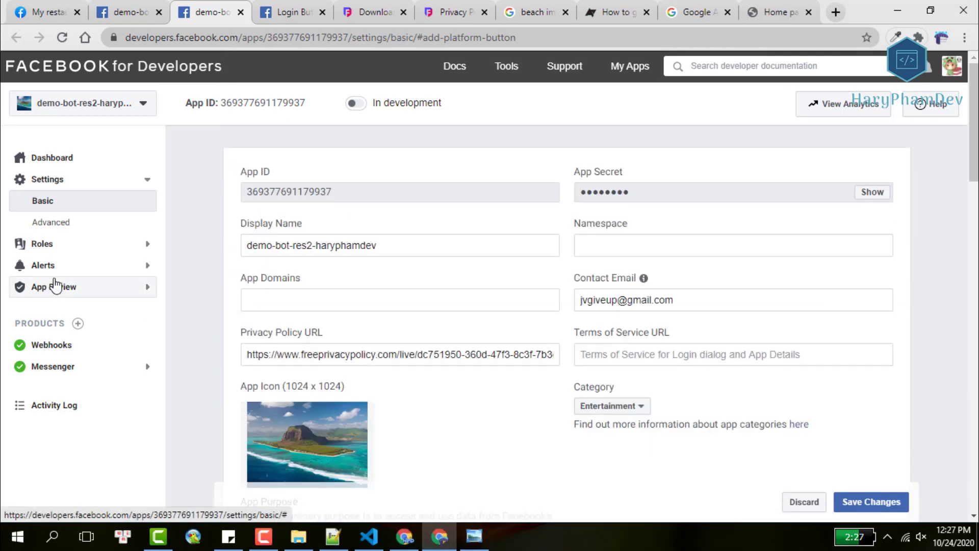
# Reopen the pending pages_messaging review request and its App Verification Details form.
pyautogui.click(110, 292)
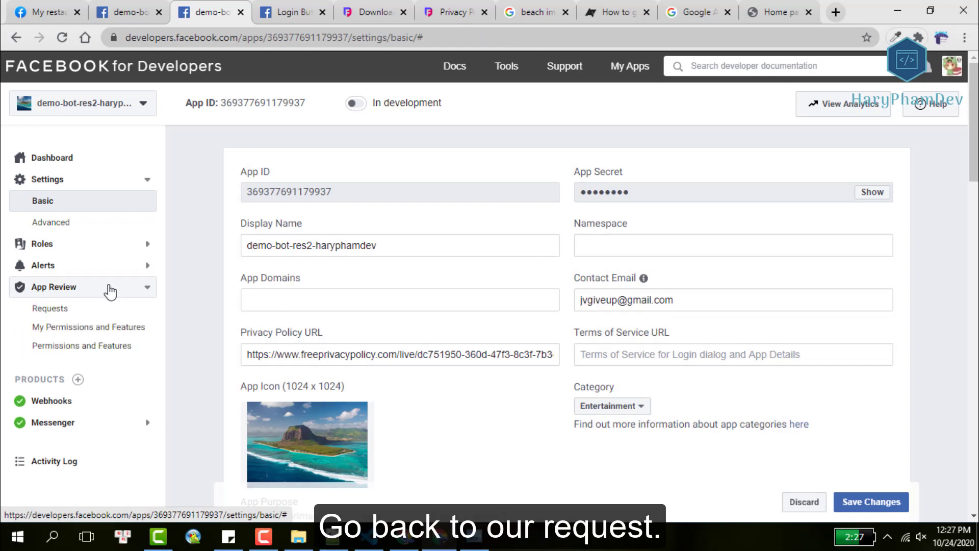
pyautogui.click(71, 310)
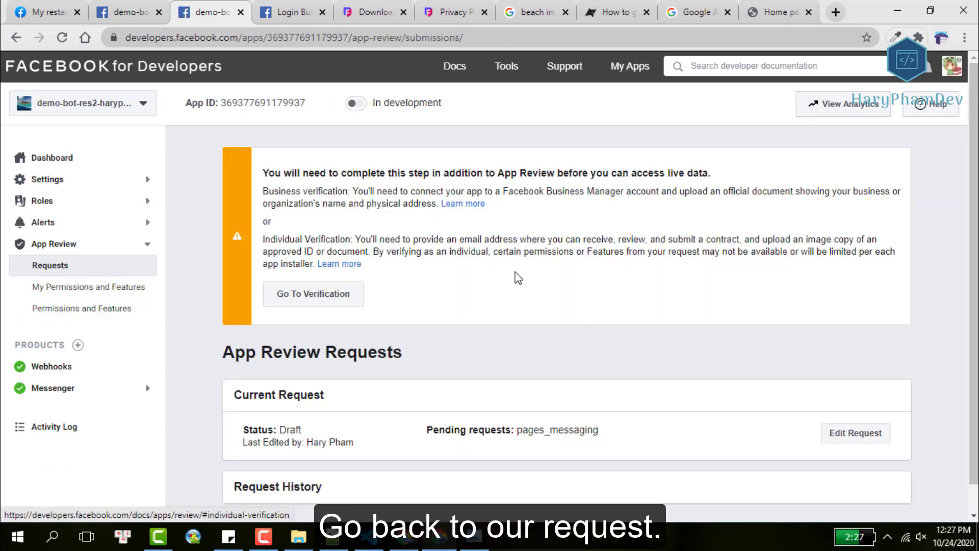
pyautogui.click(873, 405)
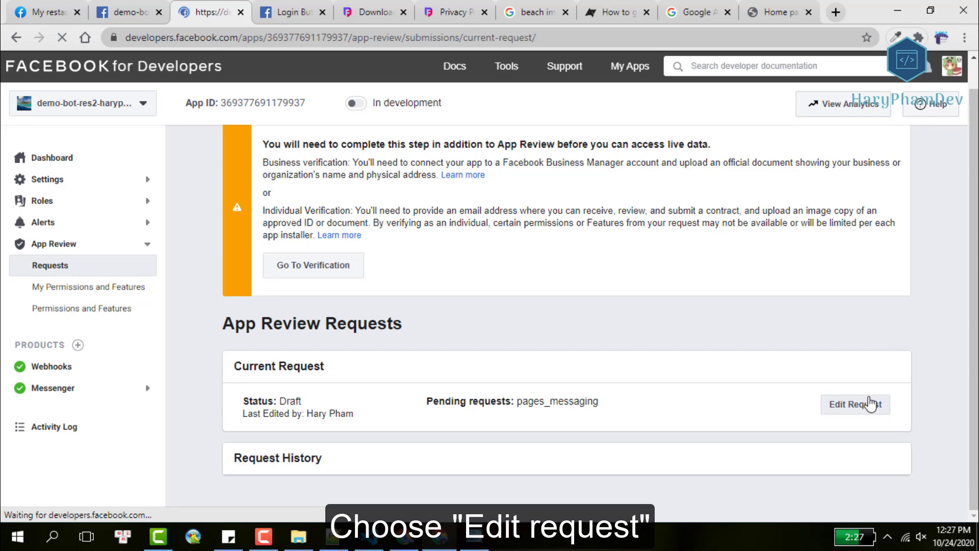
pyautogui.scroll(-10, 647, 337)
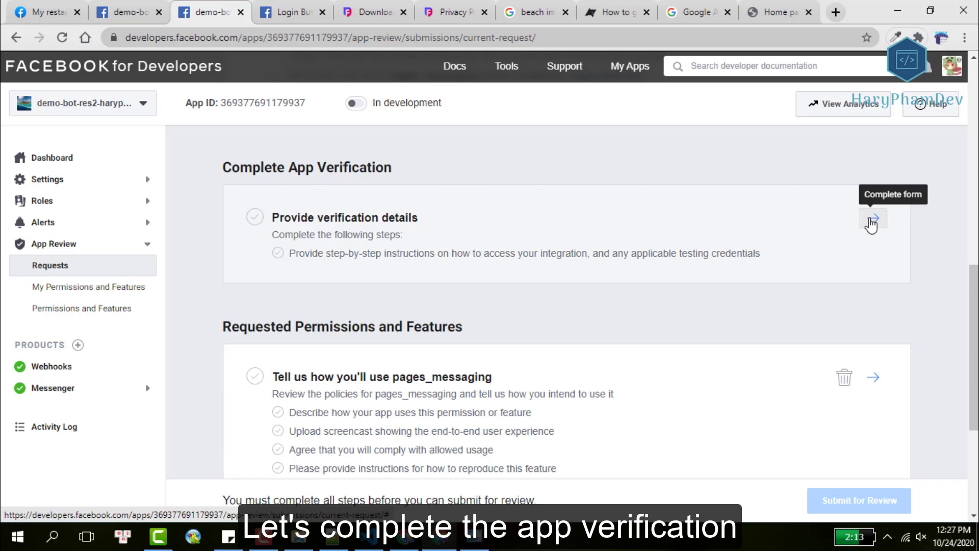
pyautogui.click(871, 221)
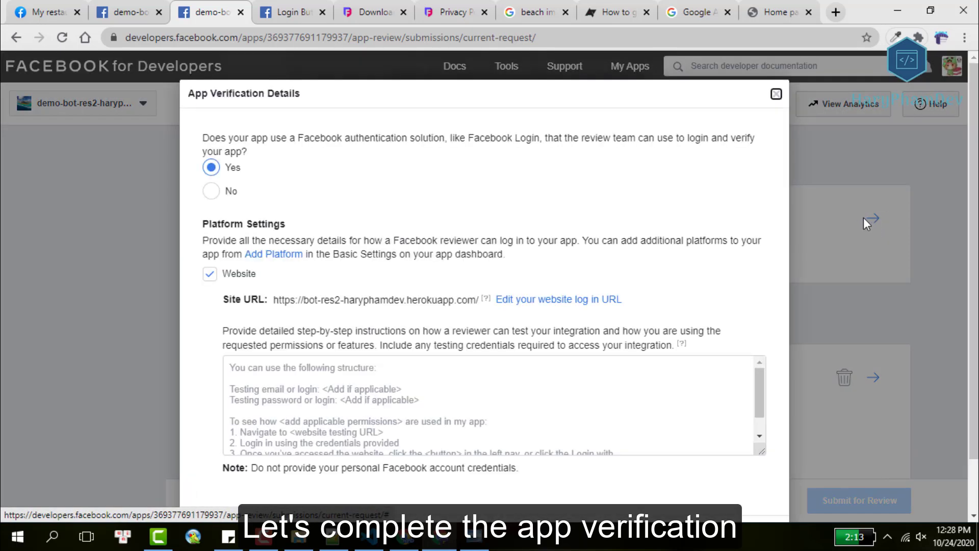
pyautogui.scroll(-1, 610, 407)
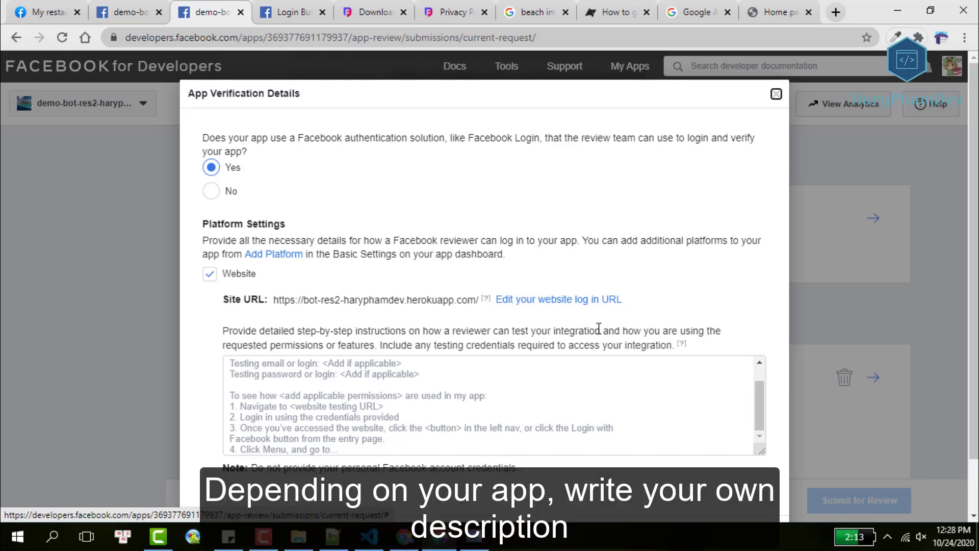
pyautogui.scroll(-1, 599, 328)
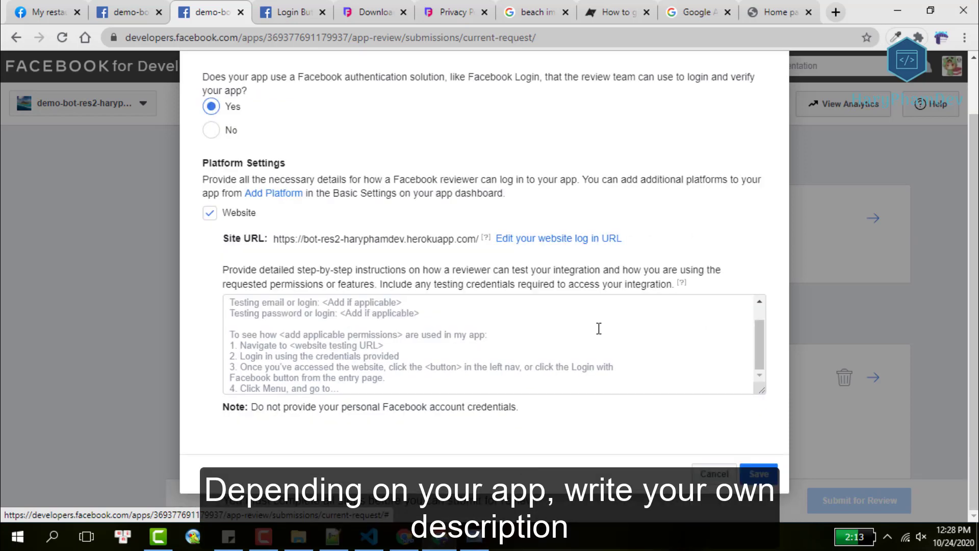
# Write reviewer instructions explaining the chatbot currently only works with the admin's account, and save.
pyautogui.write('bui')
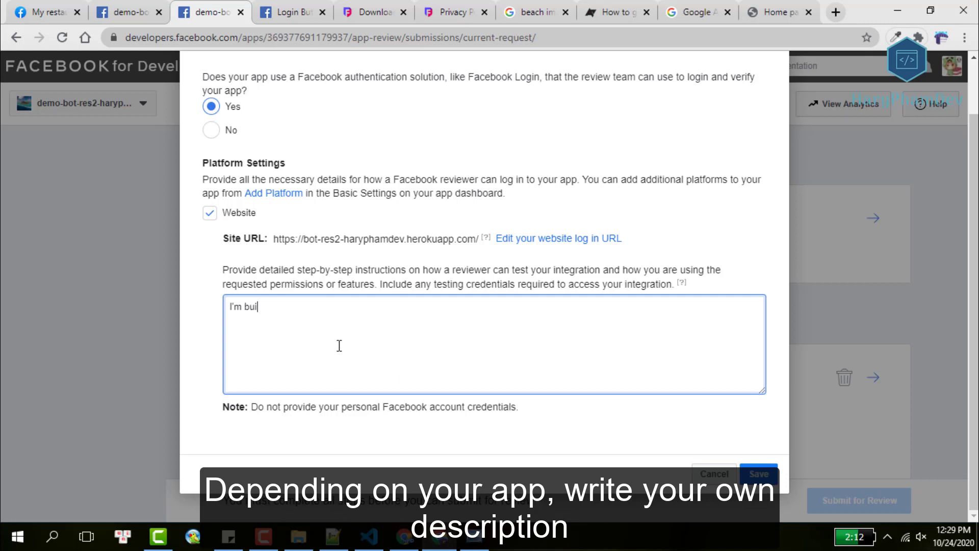
pyautogui.write('ding')
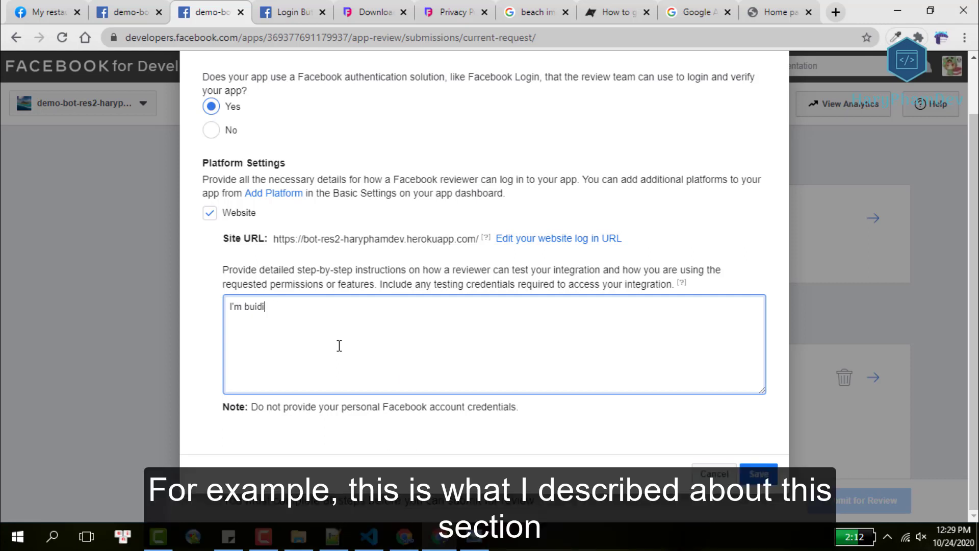
pyautogui.write('lding a chatbot with')
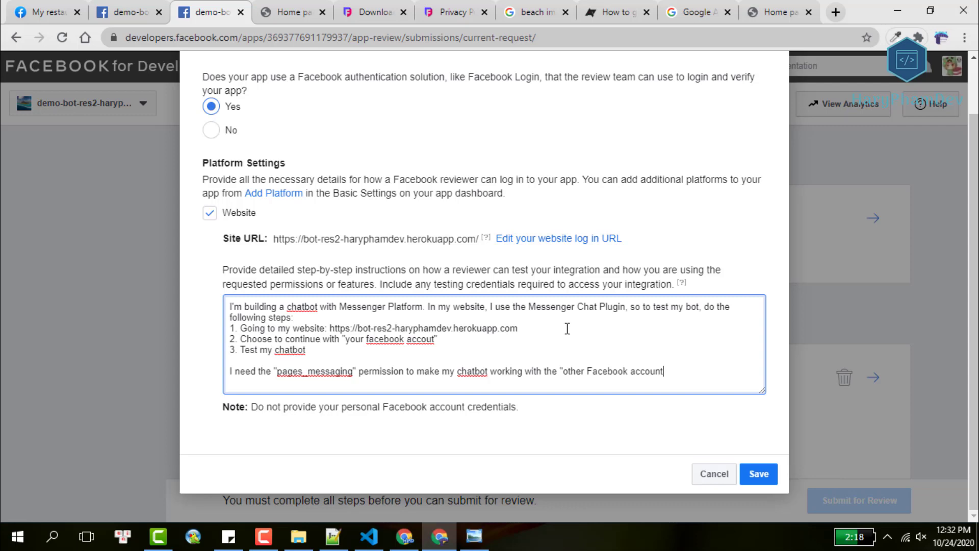
pyautogui.click(585, 372)
pyautogui.write('s')
pyautogui.click(687, 374)
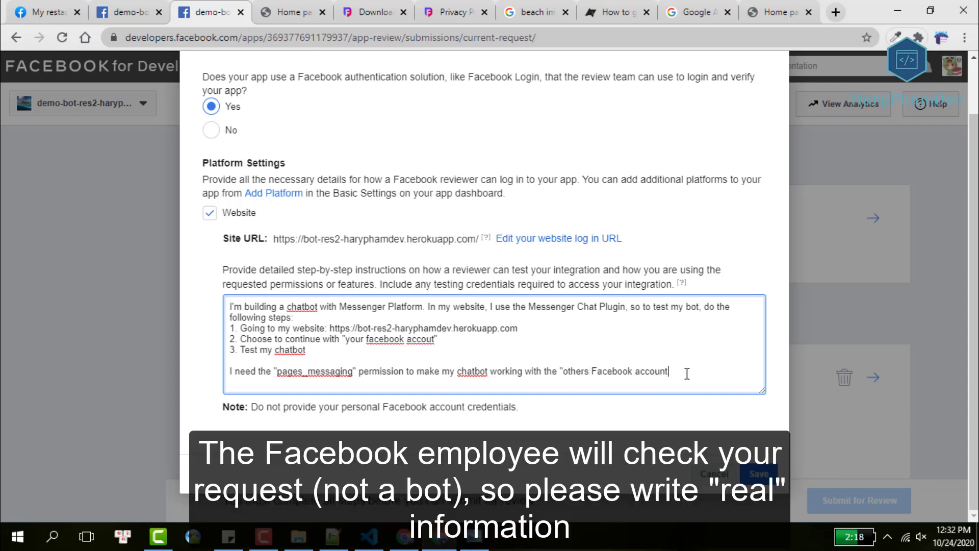
pyautogui.write('Until')
pyautogui.press('BackSpace')
pyautogui.press('BackSpace')
pyautogui.press('BackSpace')
pyautogui.write('now, the ch')
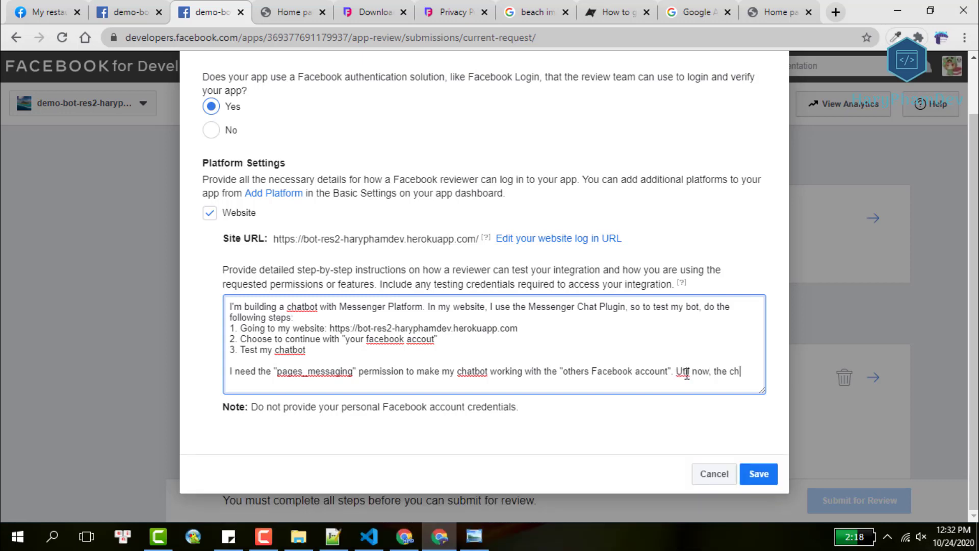
pyautogui.write('atbot only wo')
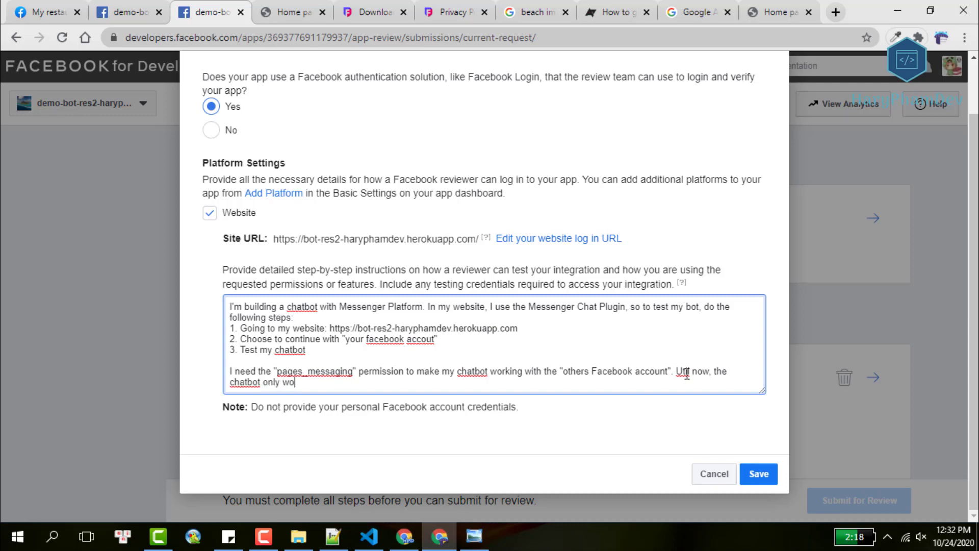
pyautogui.write('rks with my account (the adm')
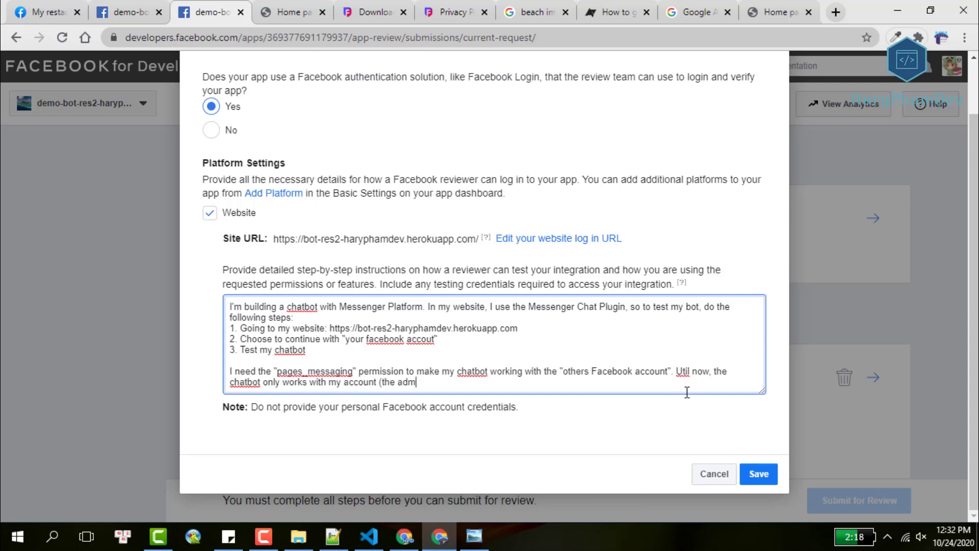
pyautogui.write('insccount')
pyautogui.write(', who created the')
pyautogui.write('t b')
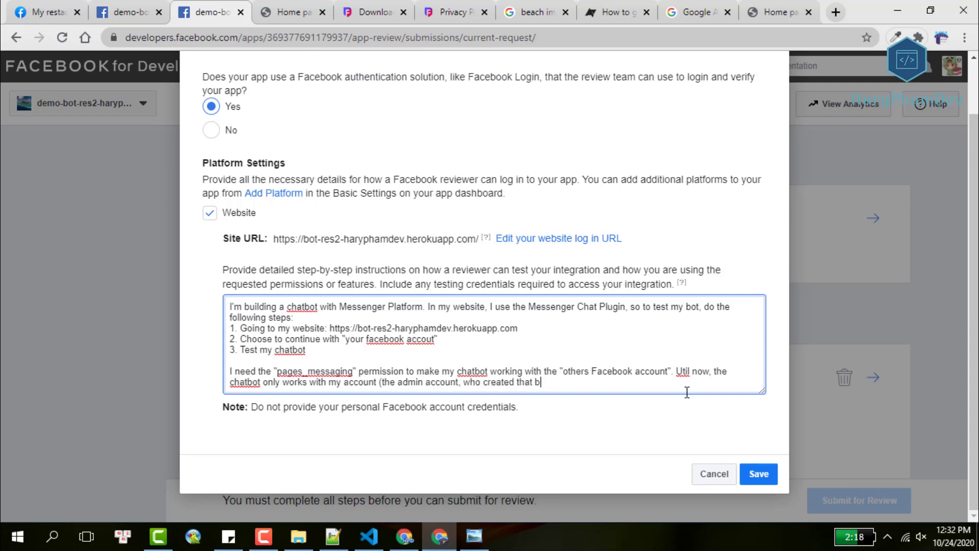
pyautogui.write('ot, not works with the toh')
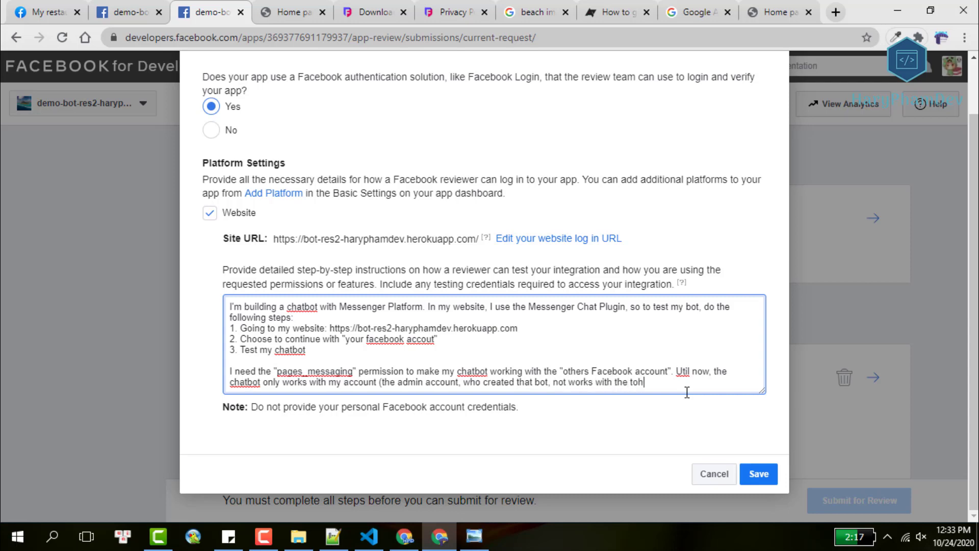
pyautogui.press('BackSpace')
pyautogui.press('BackSpace')
pyautogui.write('herhers')
pyautogui.click(756, 474)
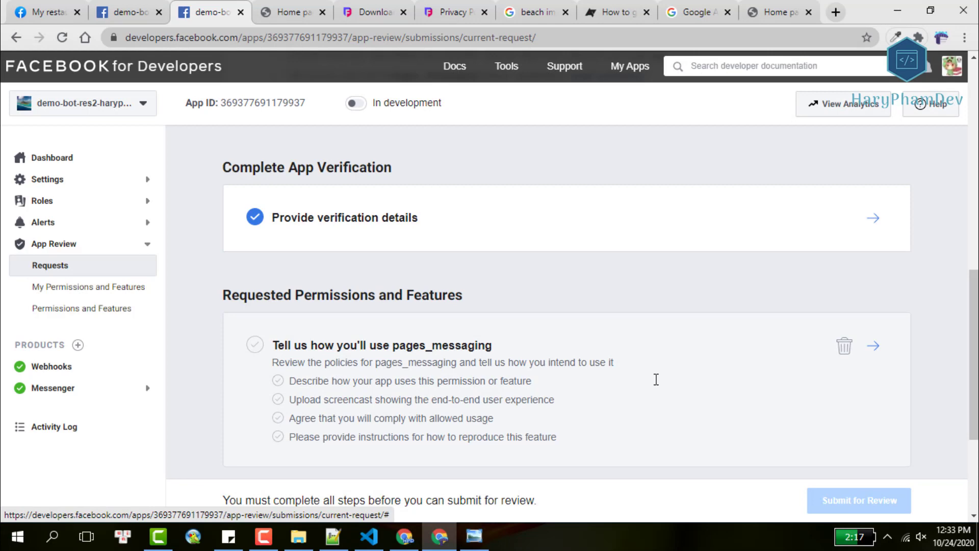
# Open the pages_messaging usage form and select the My restaurant2 Page.
pyautogui.scroll(-1, 656, 380)
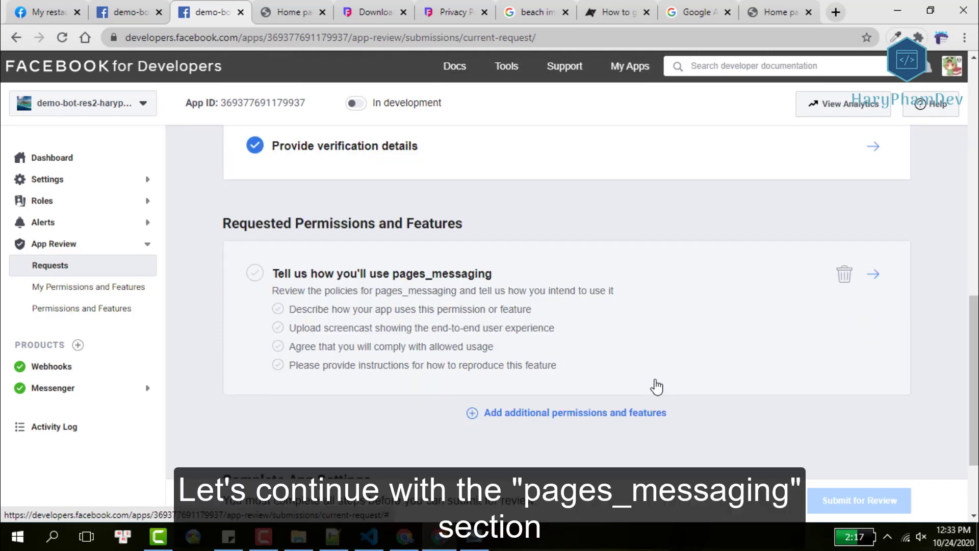
pyautogui.scroll(-2, 656, 380)
pyautogui.scroll(1, 656, 379)
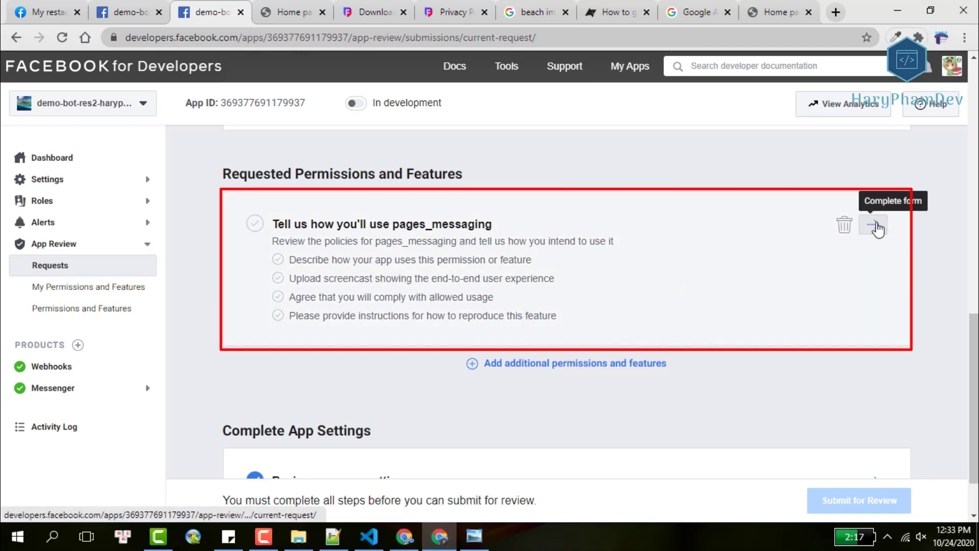
pyautogui.click(876, 226)
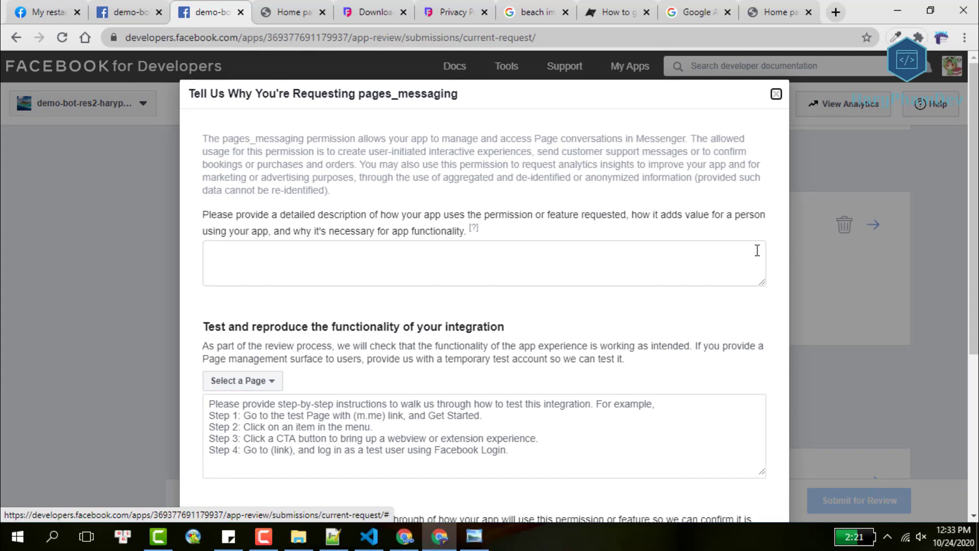
pyautogui.click(253, 381)
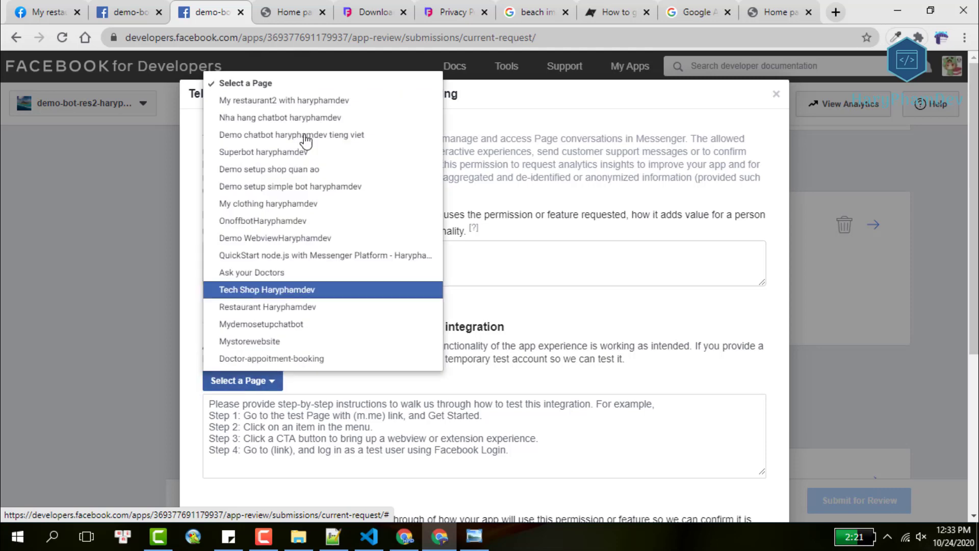
pyautogui.click(317, 100)
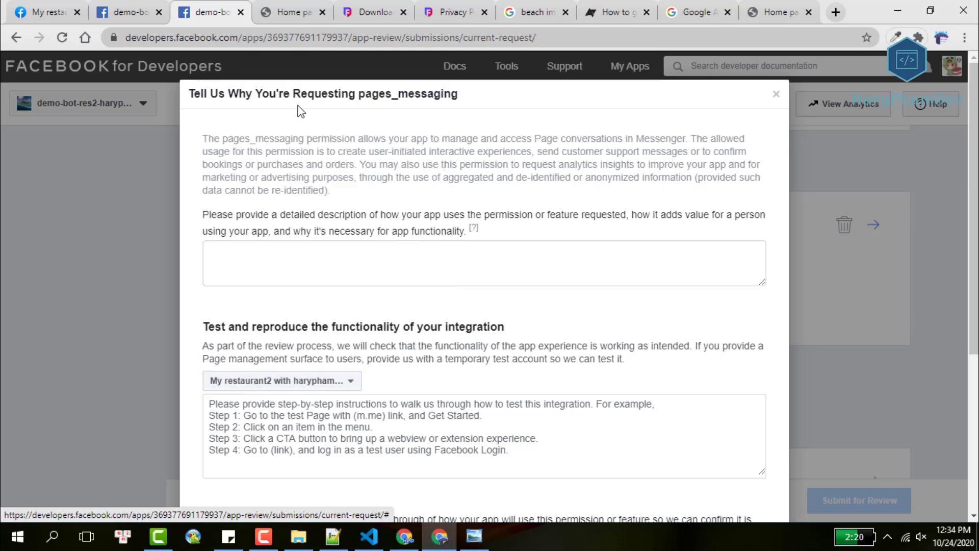
# Begin the test steps with 'Steps to test my chatbot:' and '1. Going to my Facebook page:'.
pyautogui.click(438, 442)
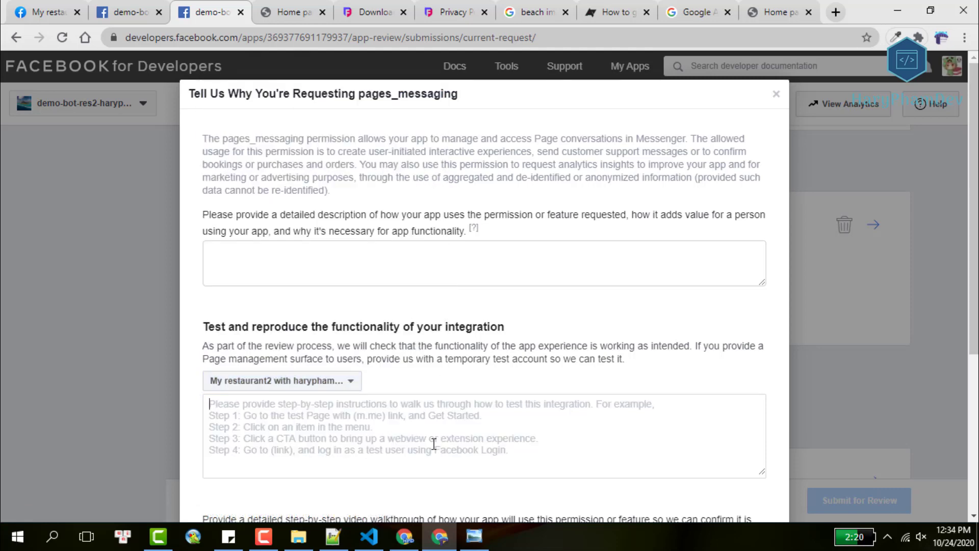
pyautogui.write('Steps to')
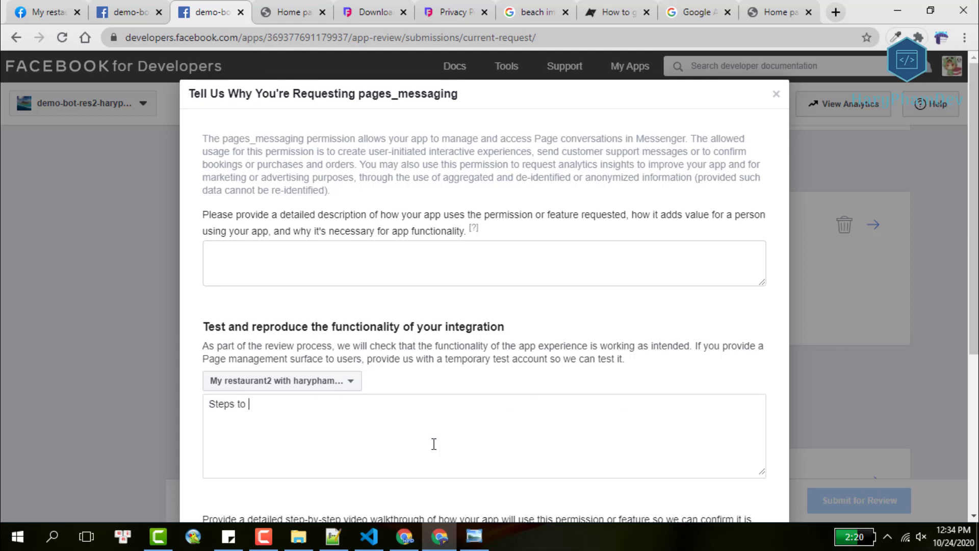
pyautogui.write(' test may')
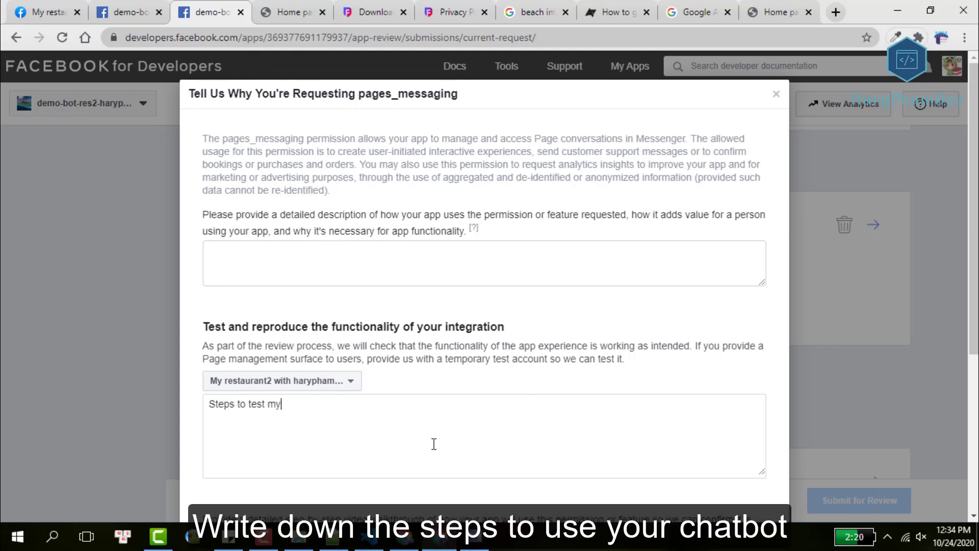
pyautogui.write('chatbot:')
pyautogui.press('Return')
pyautogui.write('1. Going to ')
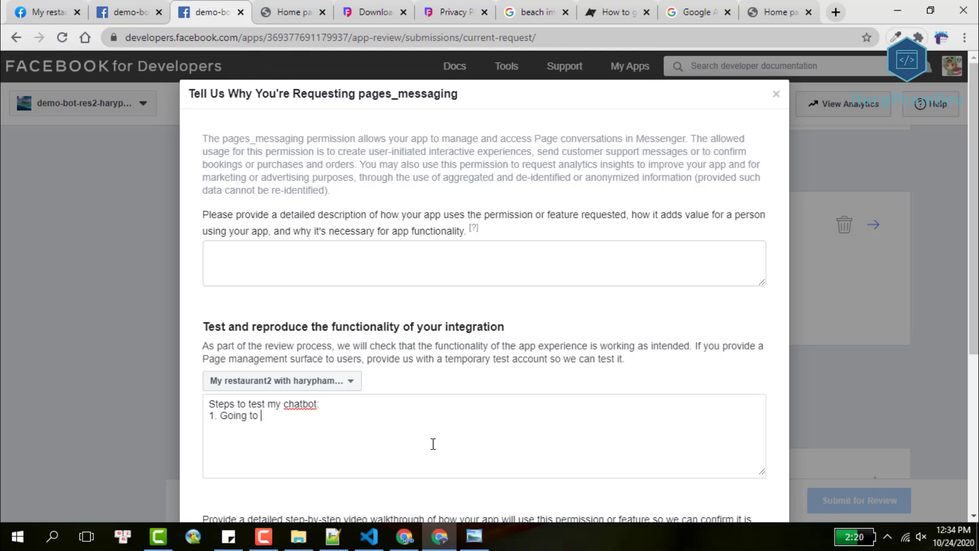
pyautogui.write('this')
pyautogui.press('BackSpace')
pyautogui.write('my fa')
pyautogui.press('BackSpace')
pyautogui.press('BackSpace')
pyautogui.write('Facebook page:')
# Open the My restaurant2 conversation in full Messenger and copy the page's m.me link.
pyautogui.click(23, 7)
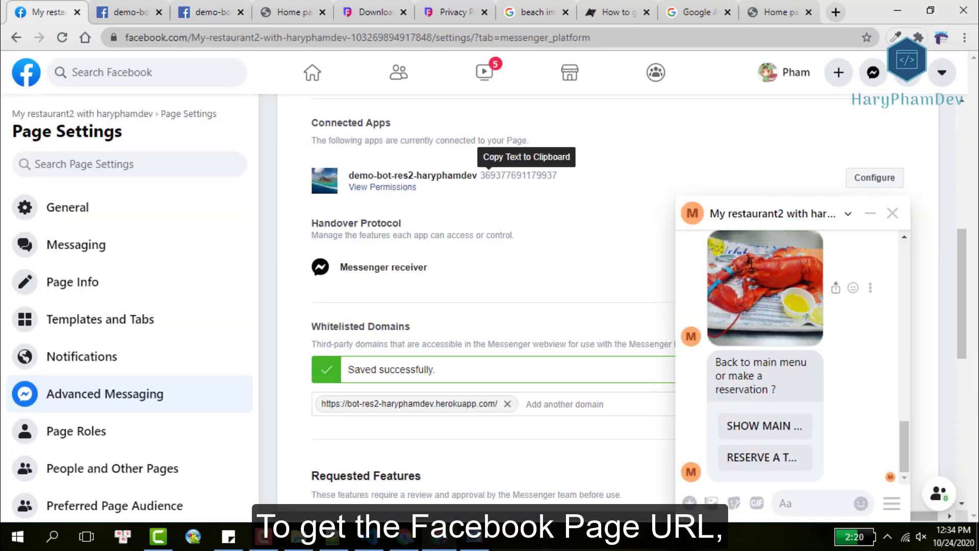
pyautogui.scroll(8, 575, 247)
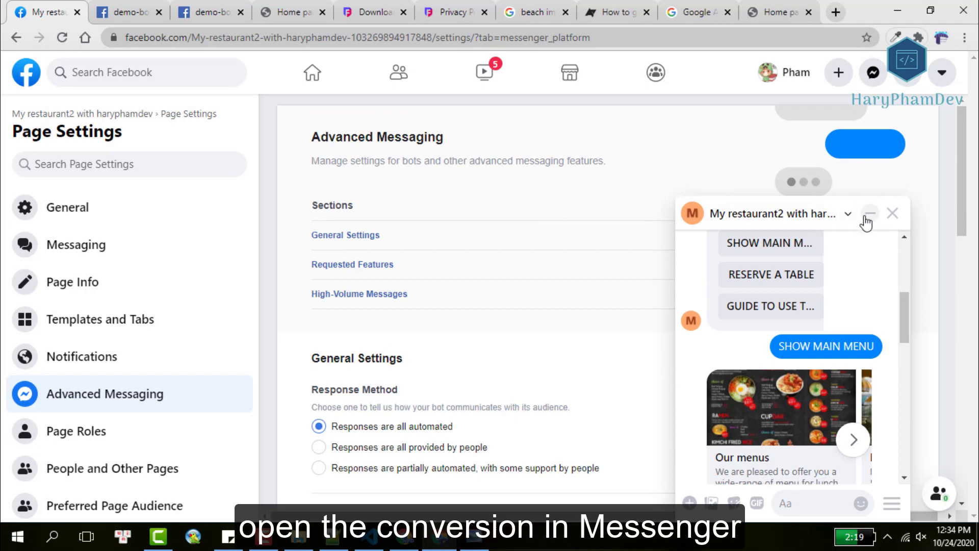
pyautogui.click(846, 216)
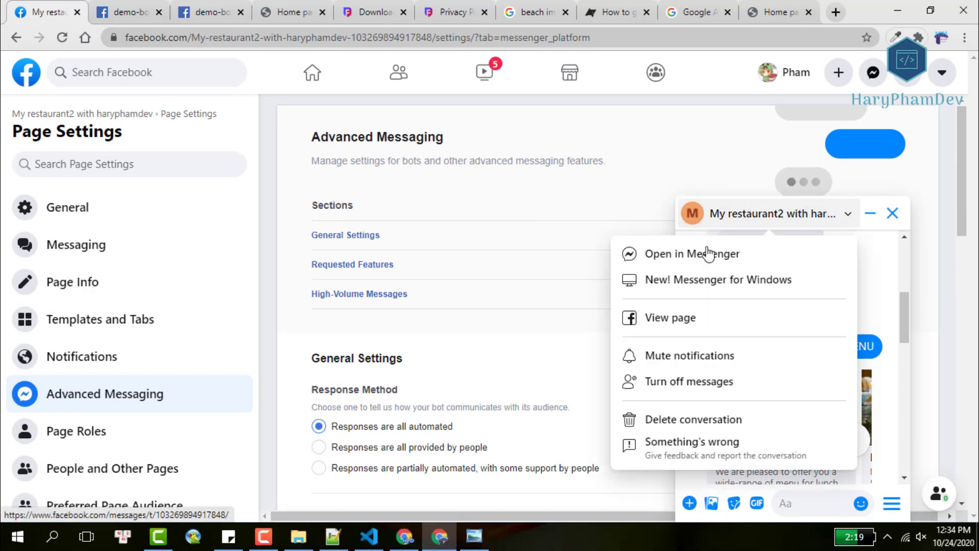
pyautogui.click(709, 254)
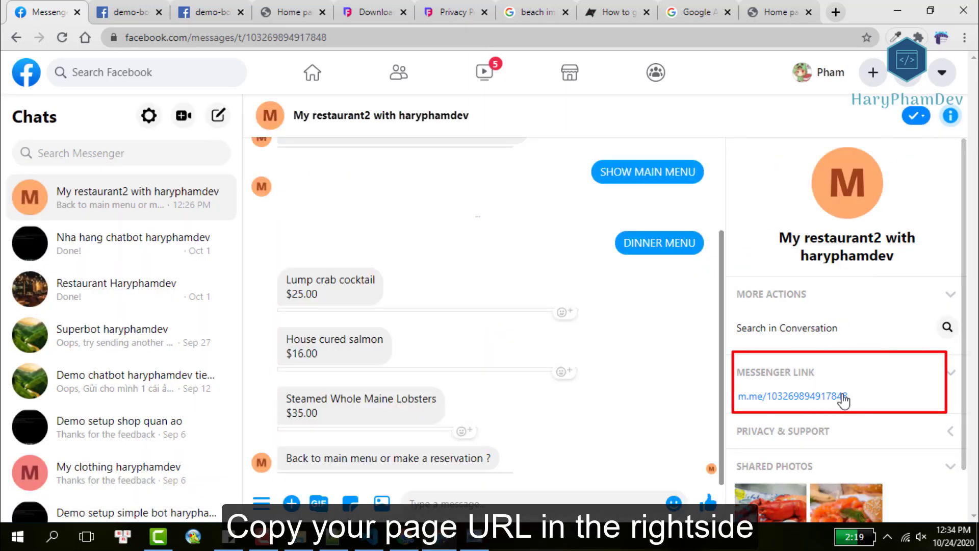
pyautogui.click(836, 396)
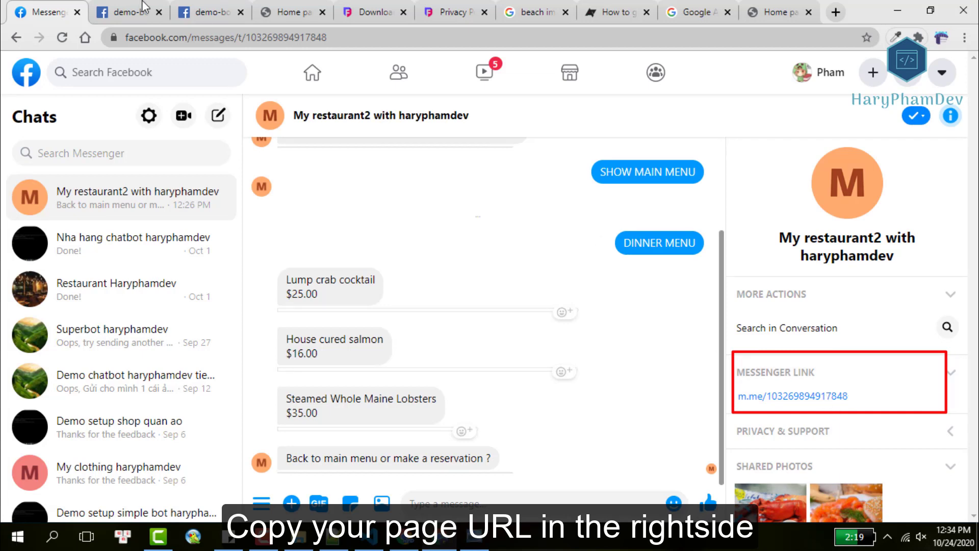
pyautogui.click(145, 8)
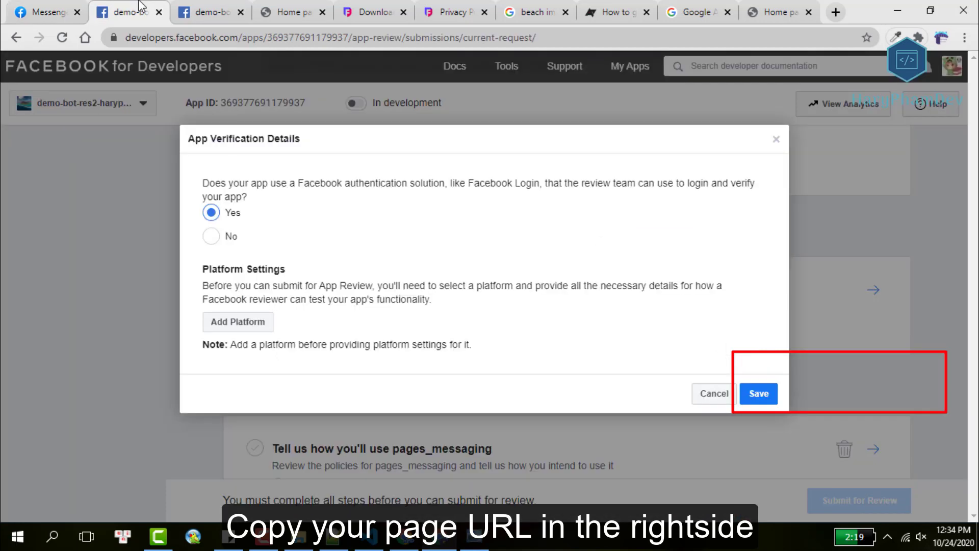
# Paste the page's m.me link into the test steps and add step 2 about the restaurant chatbot.
pyautogui.click(217, 7)
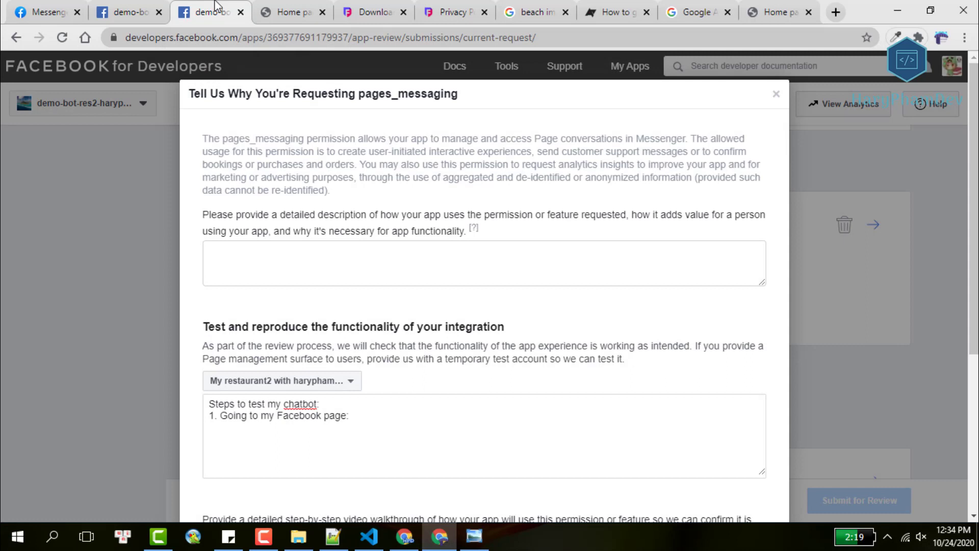
pyautogui.hotkey('ctrl', 'v')
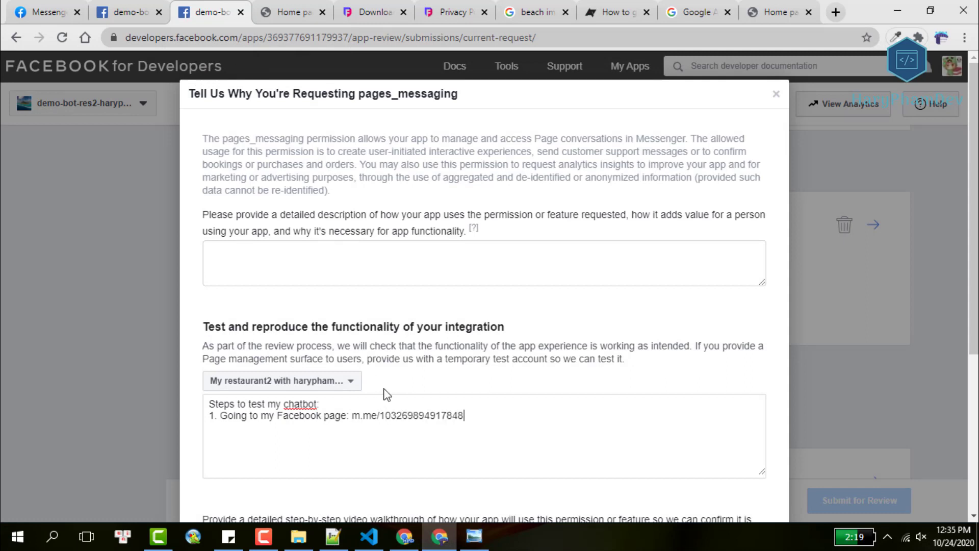
pyautogui.press('Return')
pyautogui.write('2.')
pyautogui.write('Choose')
pyautogui.write('chatbot ( a restua')
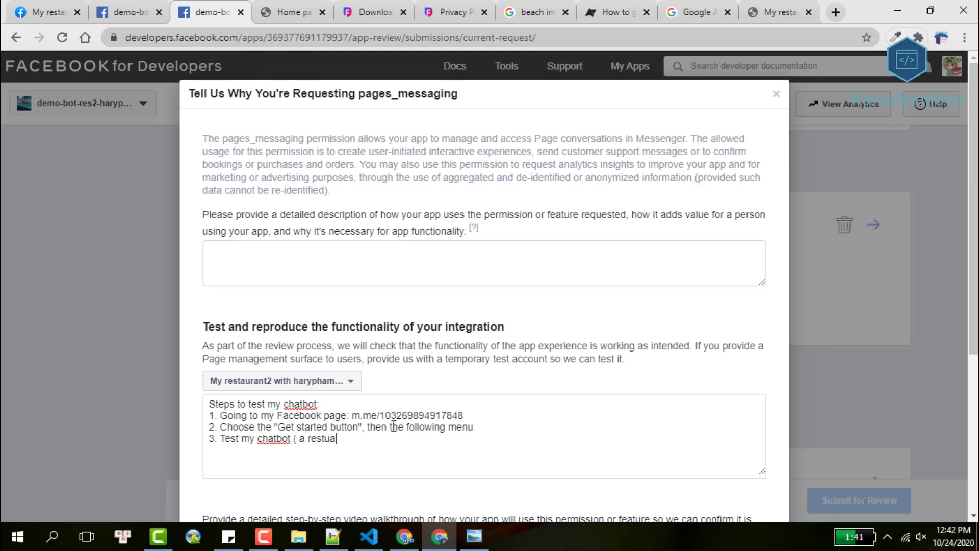
pyautogui.press('BackSpace')
pyautogui.press('BackSpace')
pyautogui.write('aurnat')
pyautogui.press('BackSpace')
pyautogui.press('BackSpace')
pyautogui.press('BackSpace')
pyautogui.press('BackSpace')
pyautogui.write('rant chatbo')
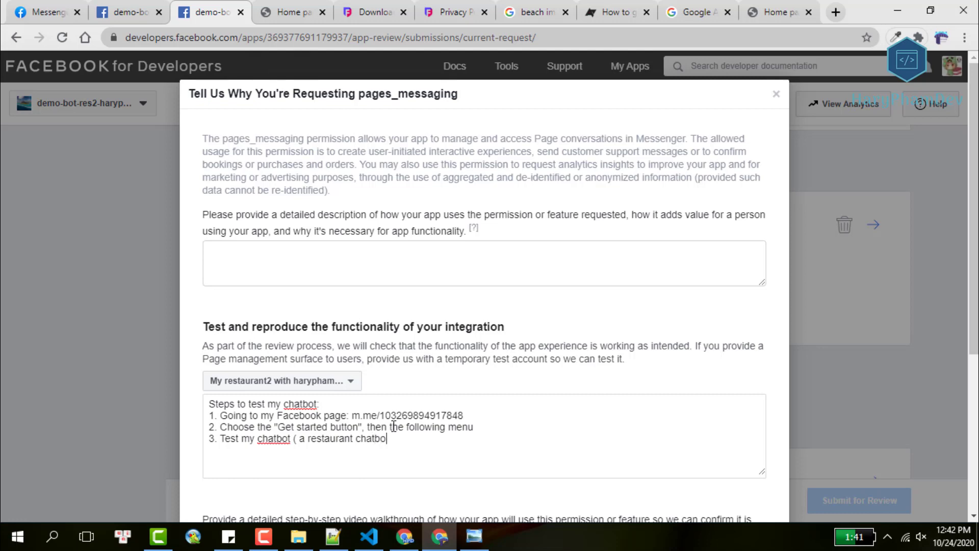
pyautogui.write('t)')
# Tick the 'If approved, I agree…' data usage checkbox lower in the dialog.
pyautogui.scroll(-3, 582, 311)
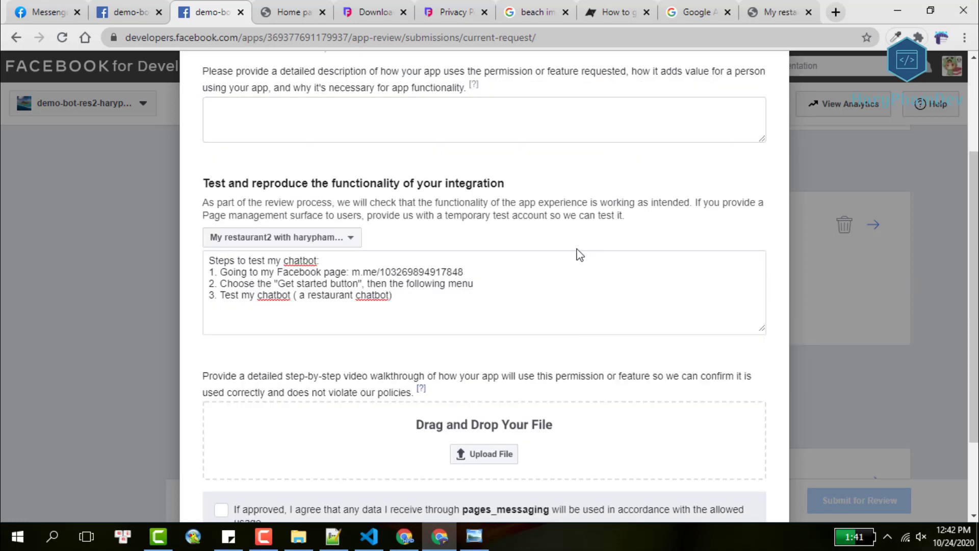
pyautogui.scroll(-2, 388, 365)
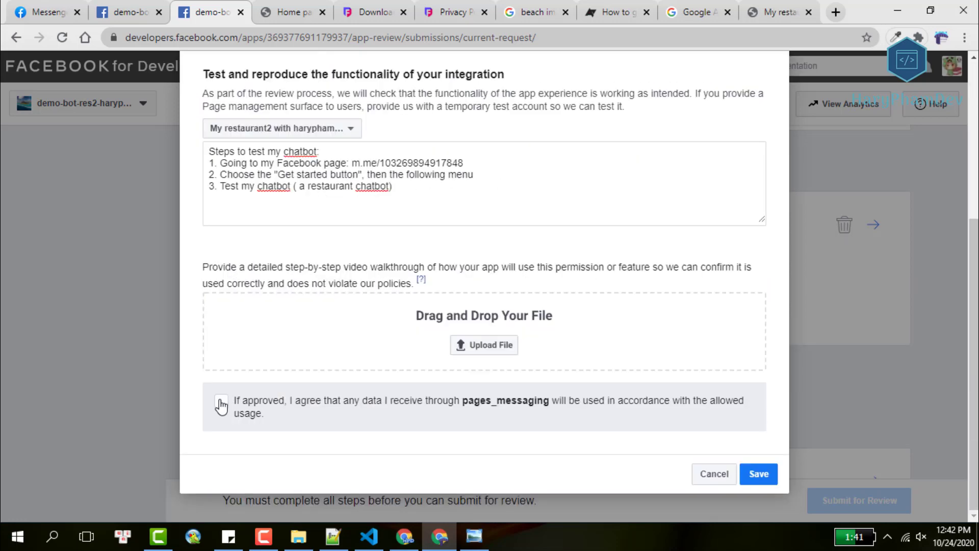
pyautogui.click(221, 404)
pyautogui.scroll(5, 239, 352)
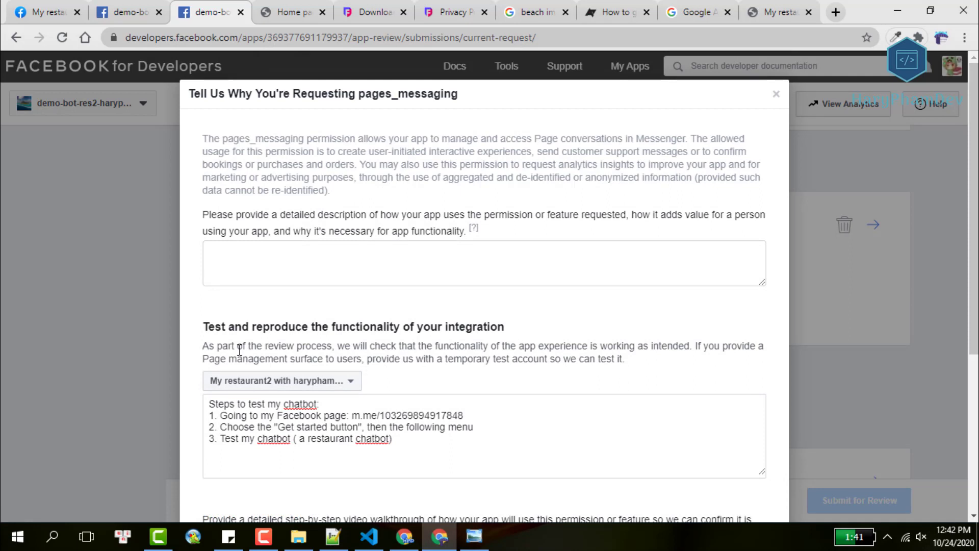
# Write that the restaurant chatbot needs the "page_messaging" permission to work publicly, fixing typos.
pyautogui.click(307, 261)
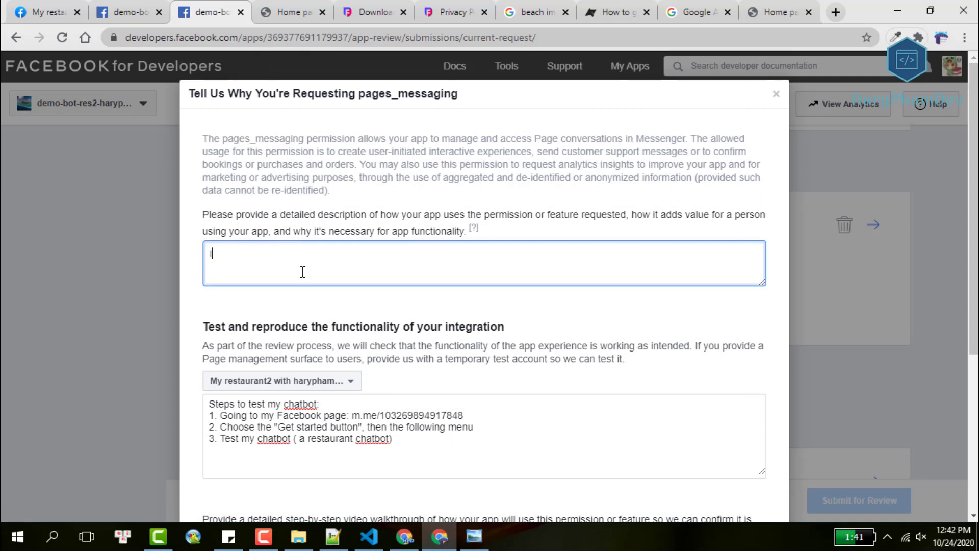
pyautogui.write("I'm bui")
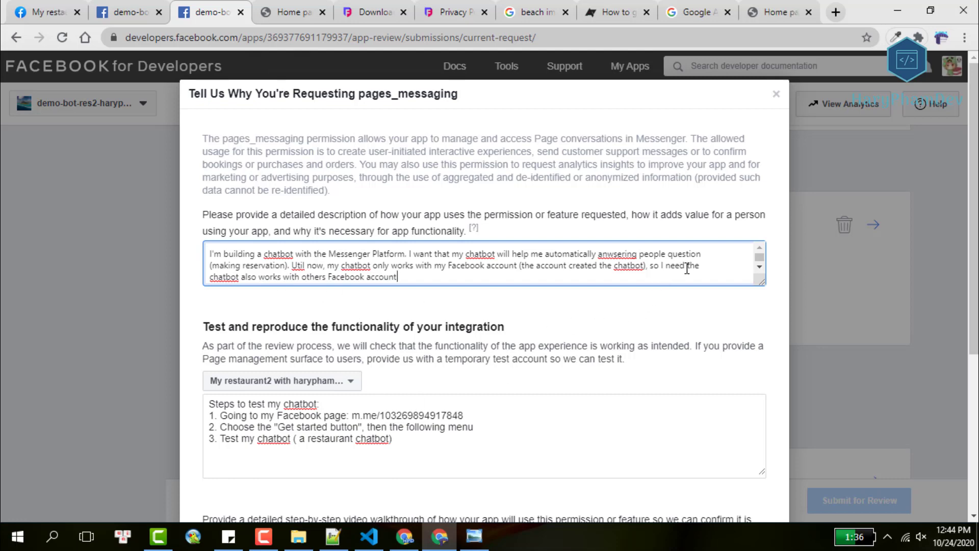
pyautogui.click(712, 263)
pyautogui.write('"page')
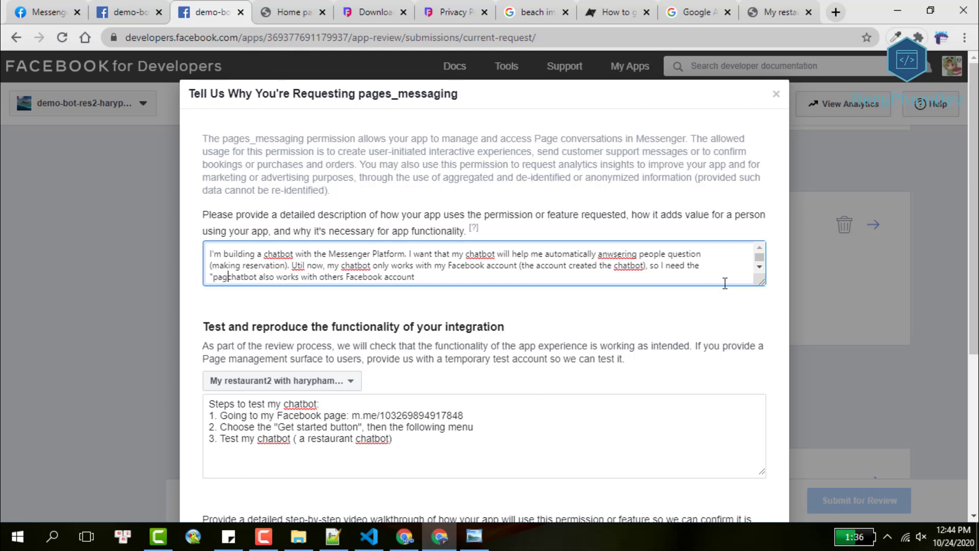
pyautogui.write('_mess')
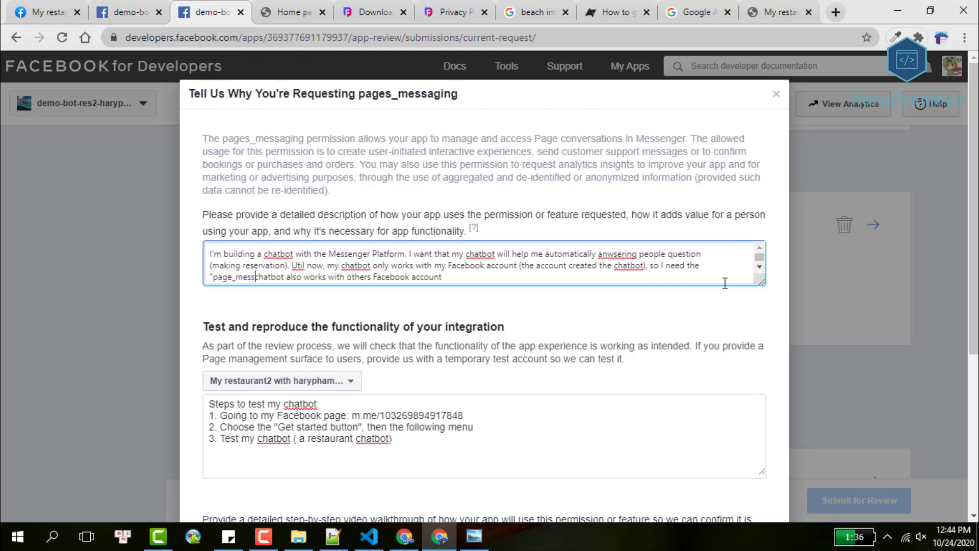
pyautogui.write('aging')
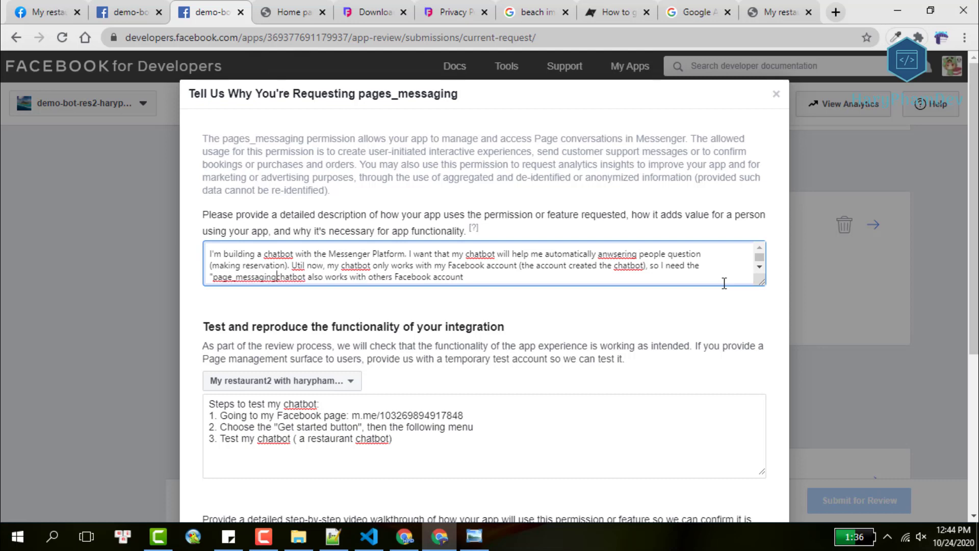
pyautogui.write('" permiessio')
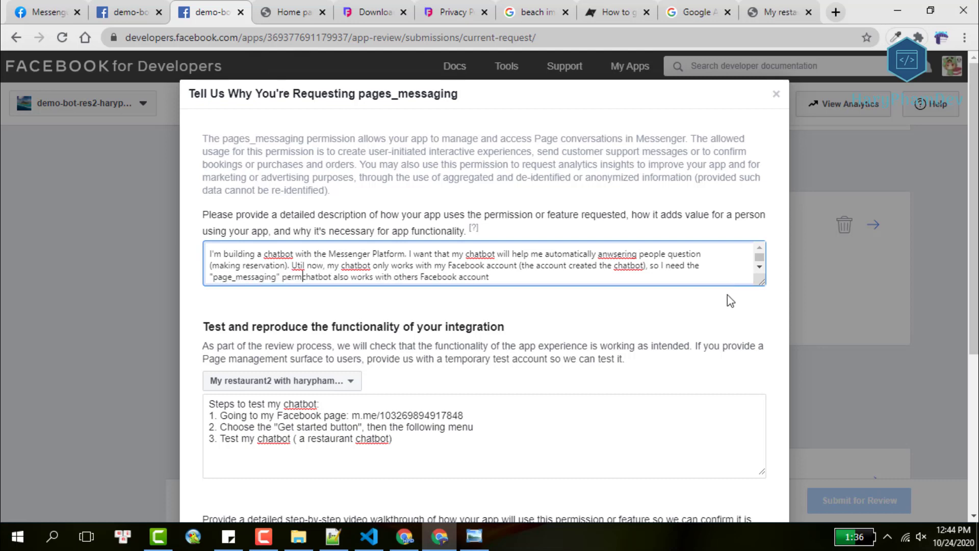
pyautogui.press('BackSpace')
pyautogui.press('BackSpace')
pyautogui.press('BackSpace')
pyautogui.press('BackSpace')
pyautogui.press('BackSpace')
pyautogui.press('BackSpace')
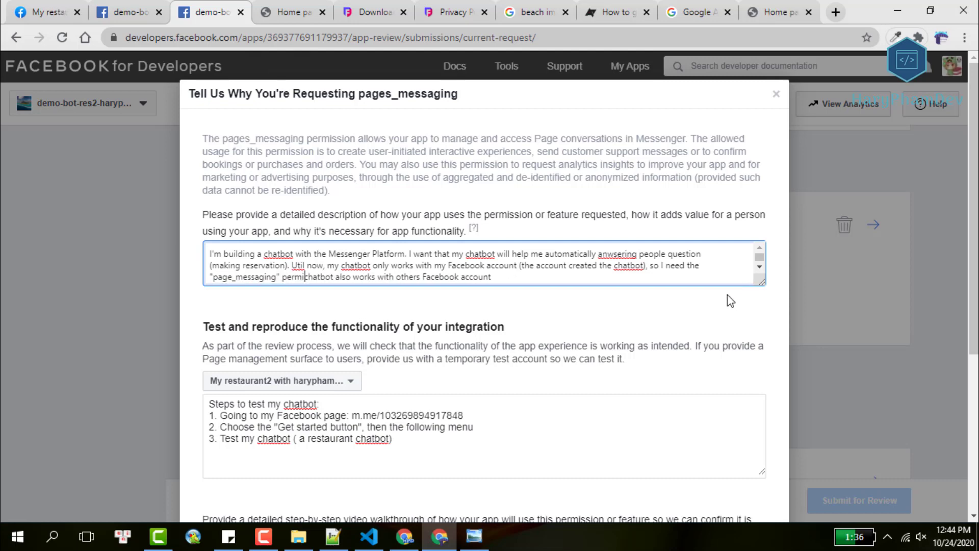
pyautogui.write('ission to make')
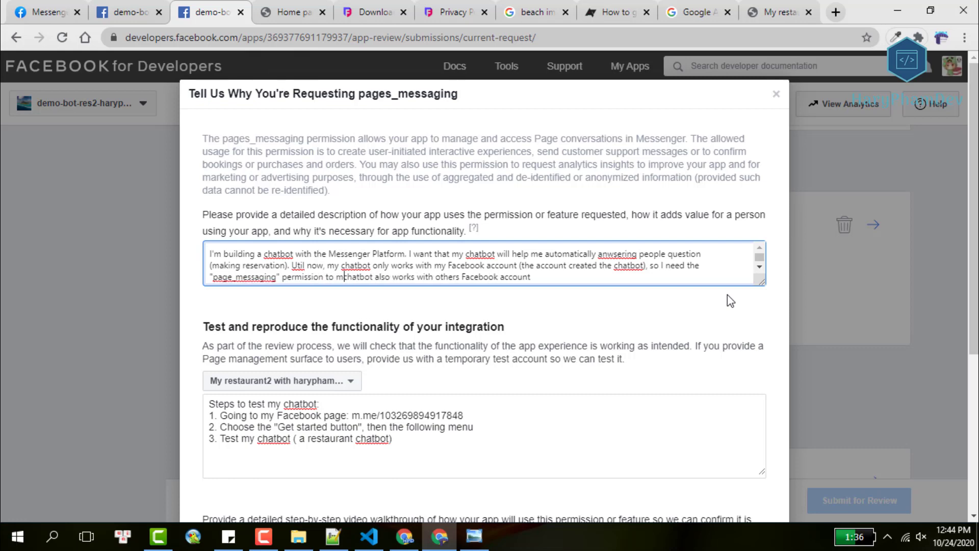
pyautogui.doubleClick(401, 276)
pyautogui.click(550, 276)
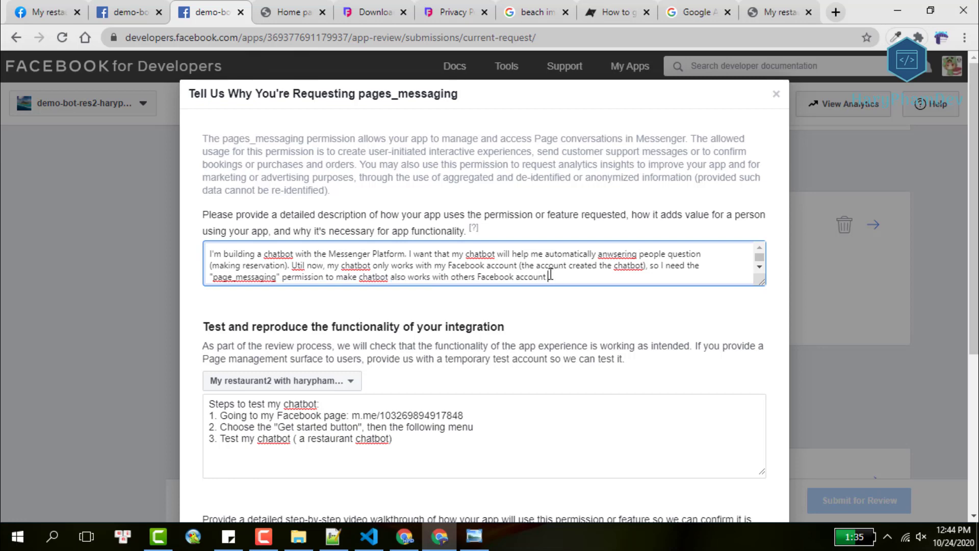
pyautogui.write('working publick')
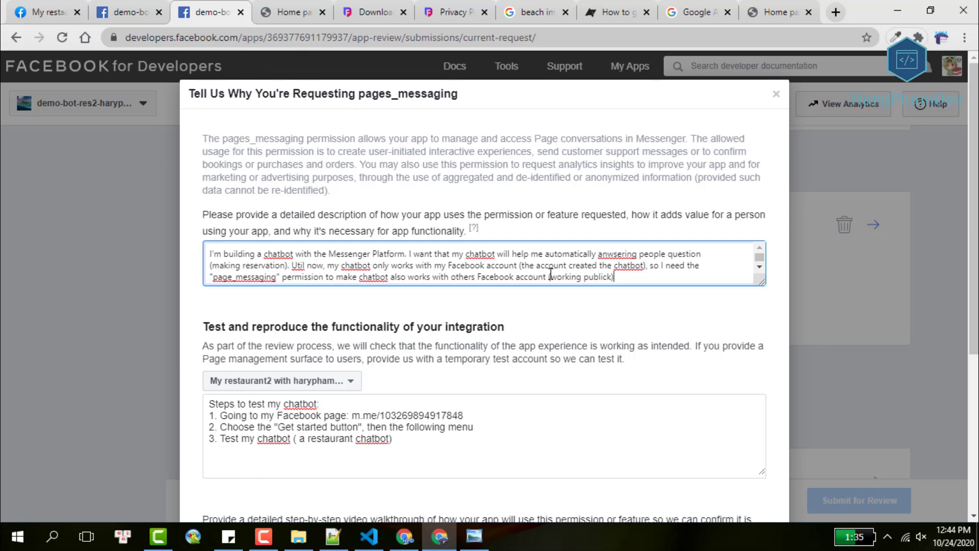
# Upload apply.mp4 from the Desktop's apply folder as the walkthrough video and dismiss the processing notice.
pyautogui.scroll(-4, 646, 306)
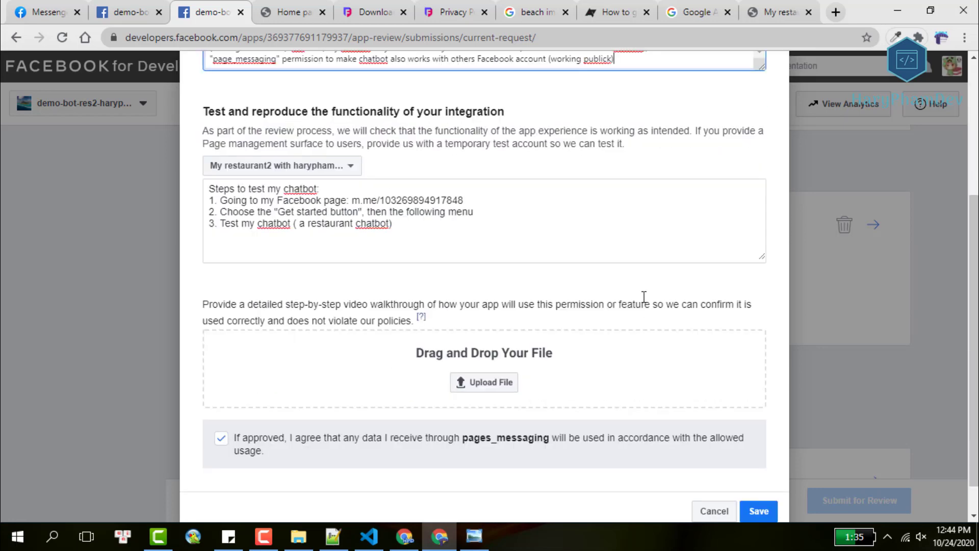
pyautogui.scroll(-1, 620, 268)
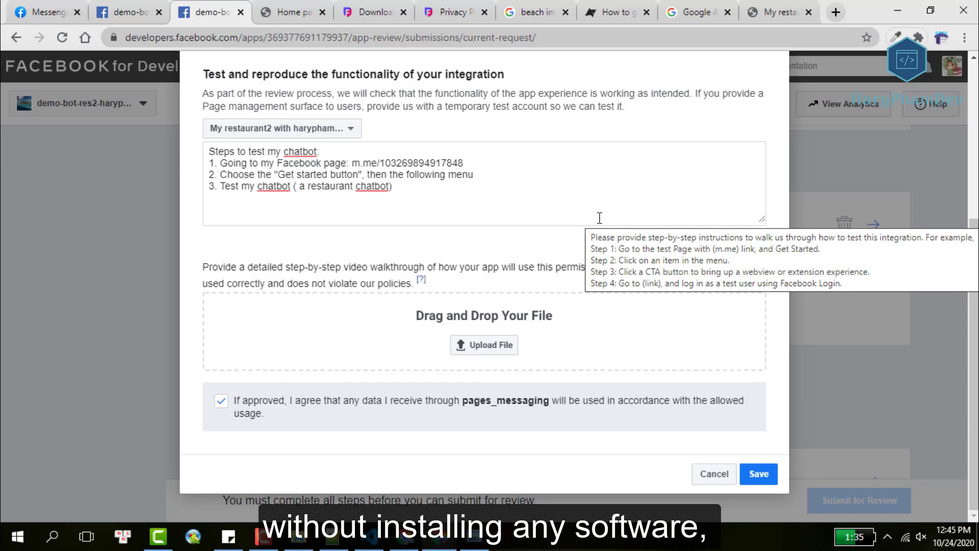
pyautogui.click(485, 345)
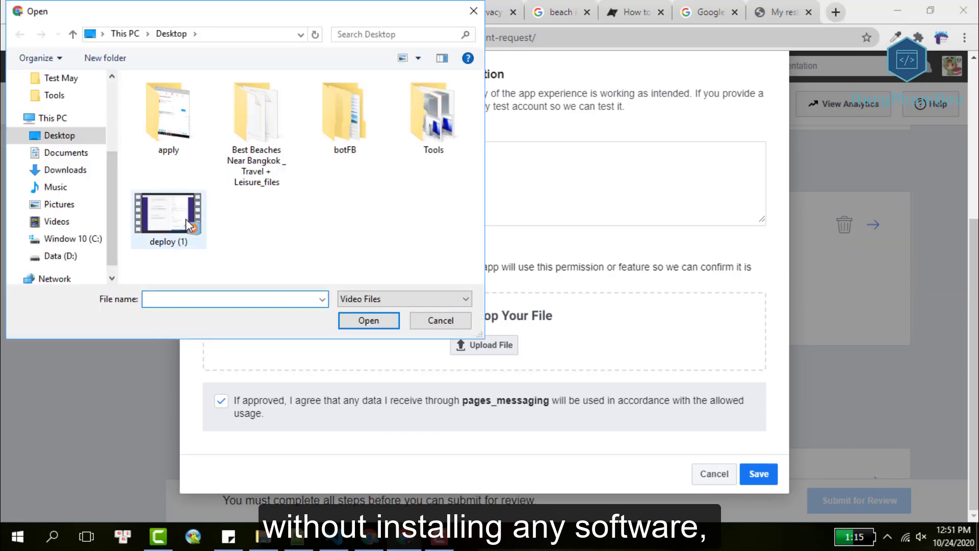
pyautogui.doubleClick(173, 104)
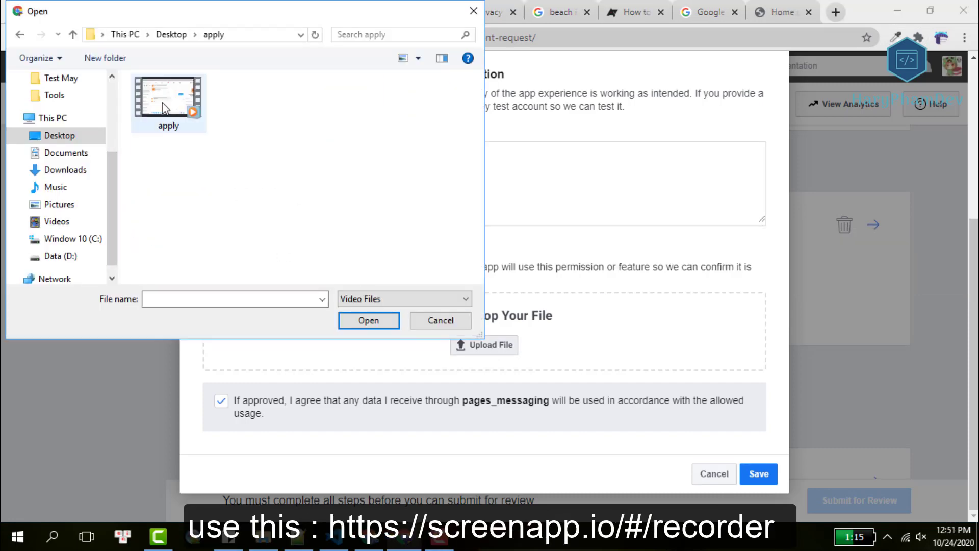
pyautogui.click(173, 105)
pyautogui.click(380, 323)
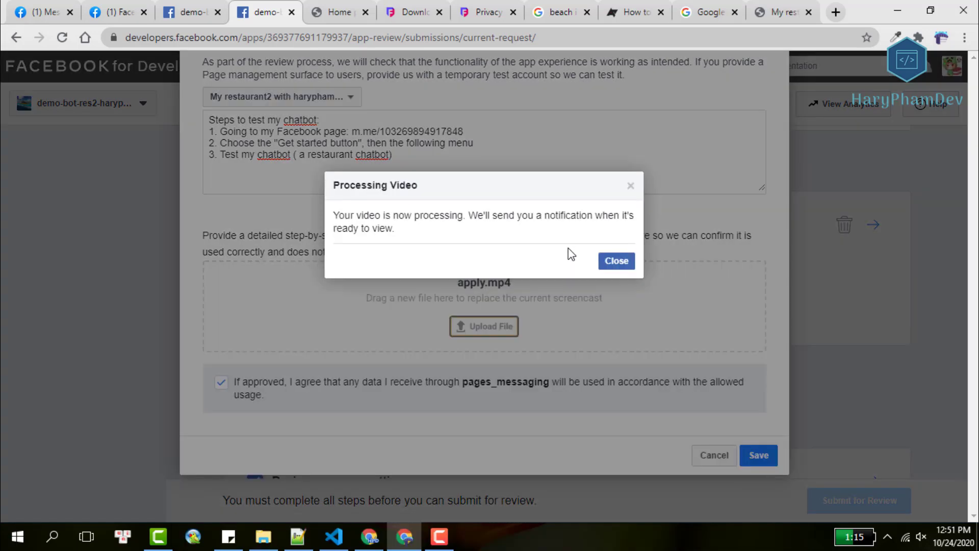
pyautogui.click(626, 264)
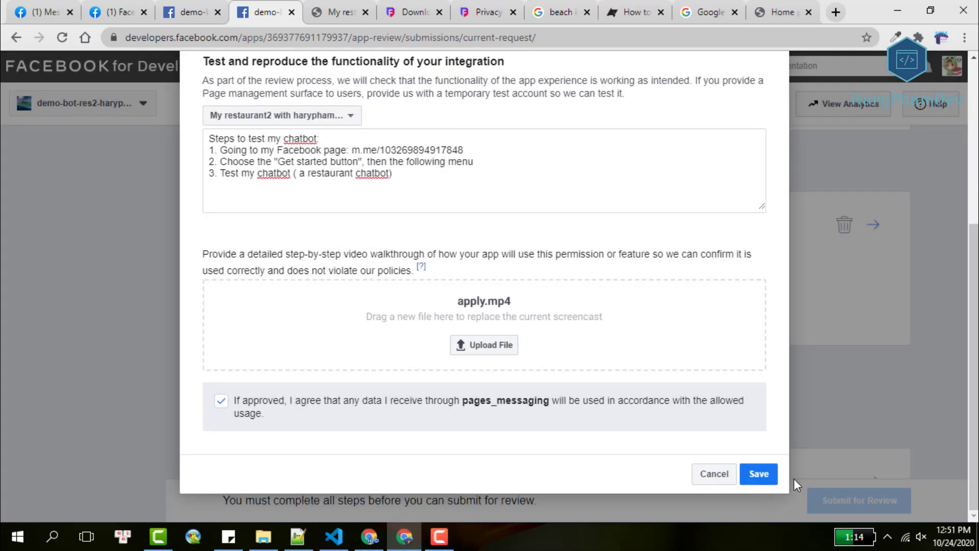
# Save the pages_messaging details and scroll down to the requested permissions list.
pyautogui.click(760, 474)
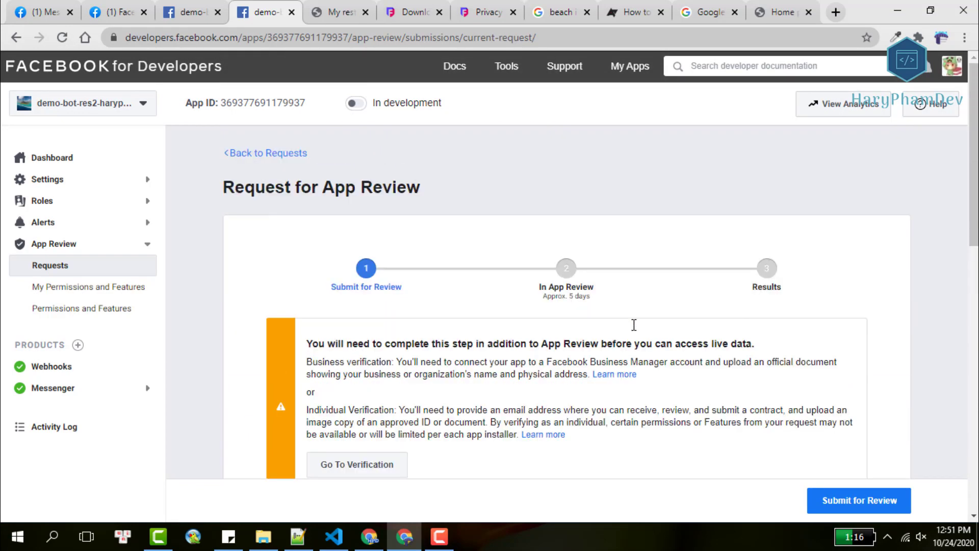
pyautogui.scroll(-4, 634, 325)
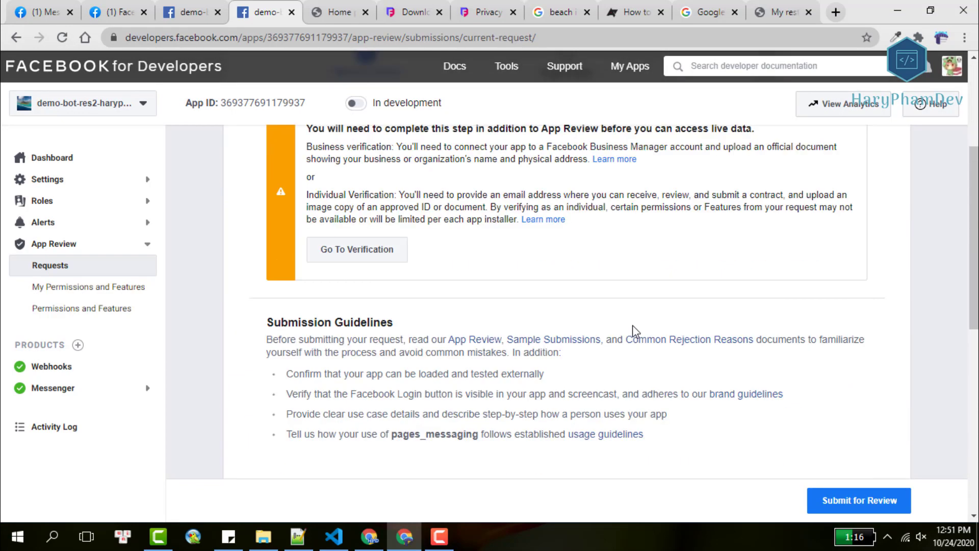
pyautogui.scroll(-4, 633, 326)
pyautogui.scroll(-5, 634, 331)
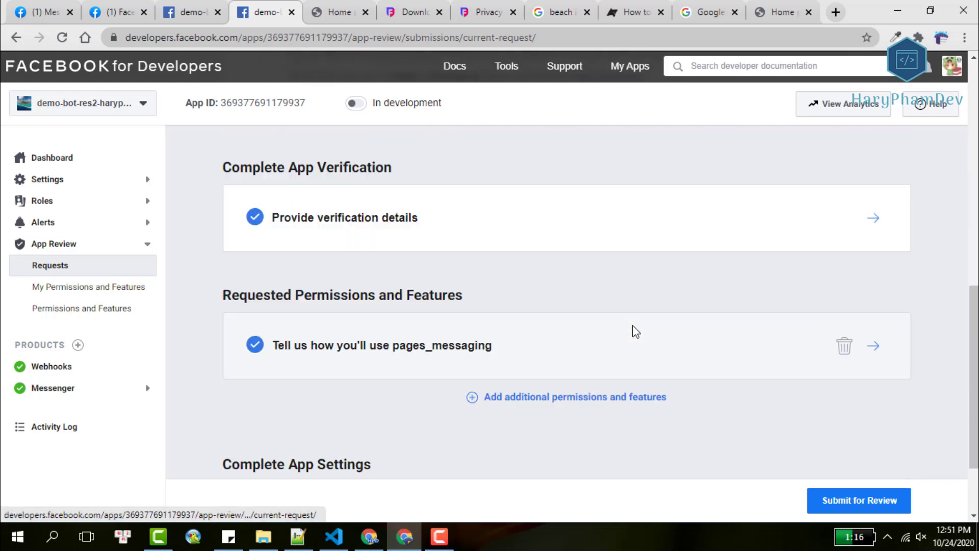
# Submit for Review, accepting the platform terms, and dismiss the submission-received message.
pyautogui.click(822, 501)
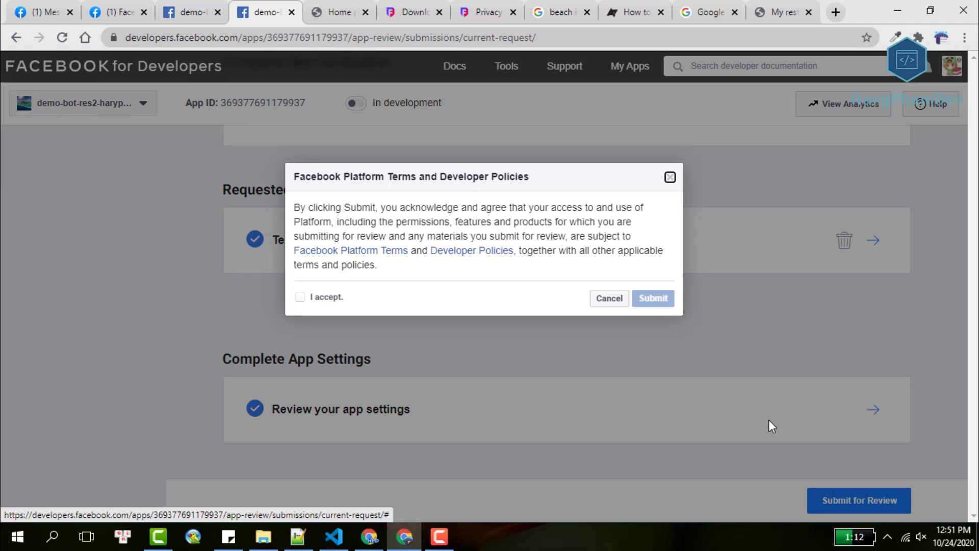
pyautogui.click(302, 298)
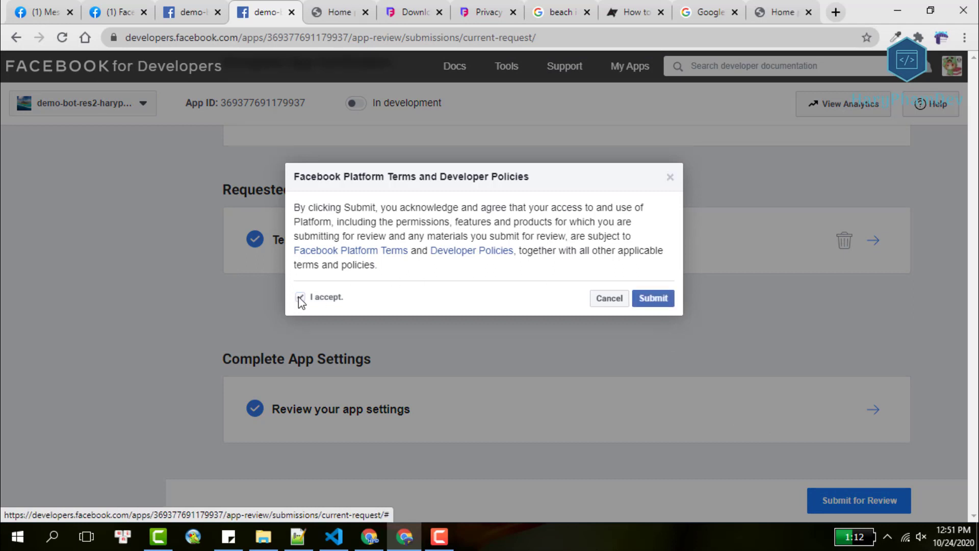
pyautogui.click(654, 299)
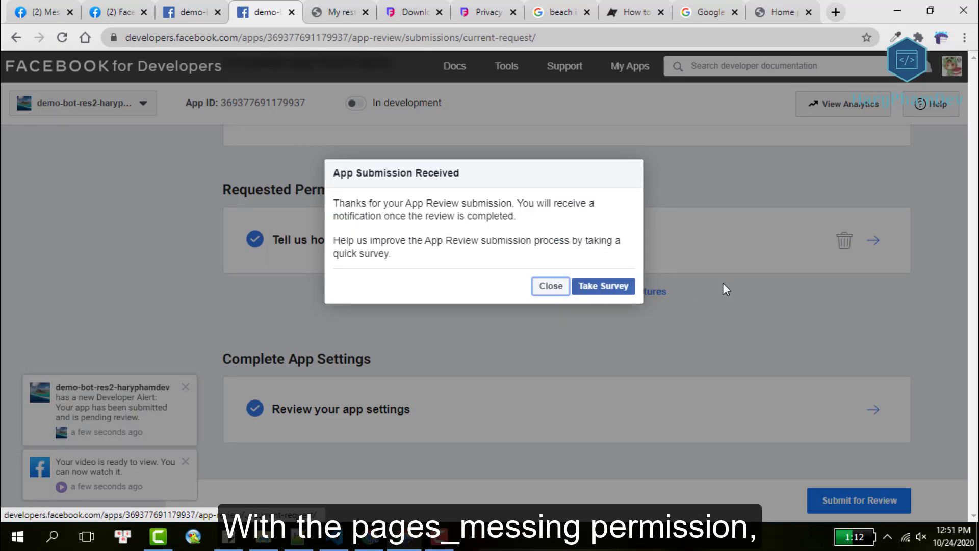
pyautogui.click(550, 288)
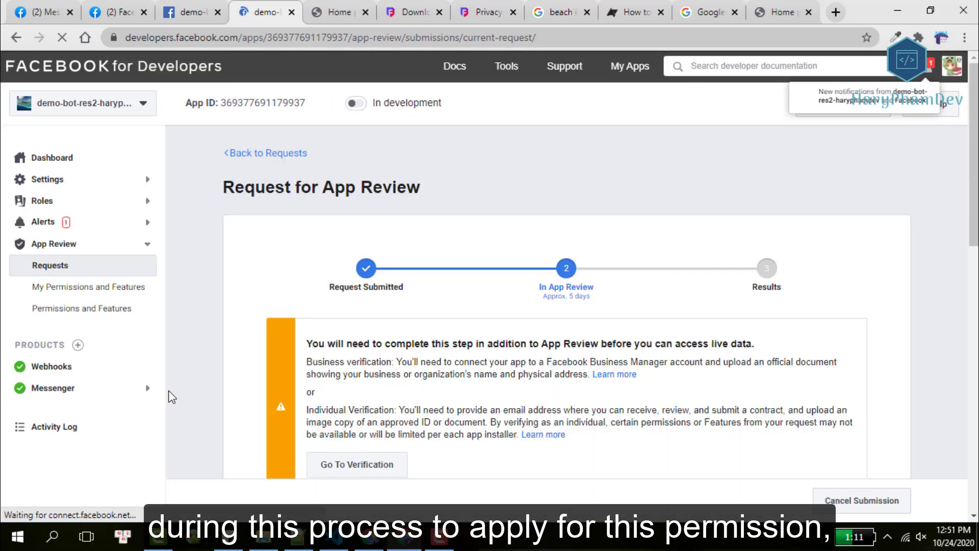
# Open the alerts inbox and view the App Review alert details.
pyautogui.scroll(-3, 281, 372)
pyautogui.scroll(3, 387, 347)
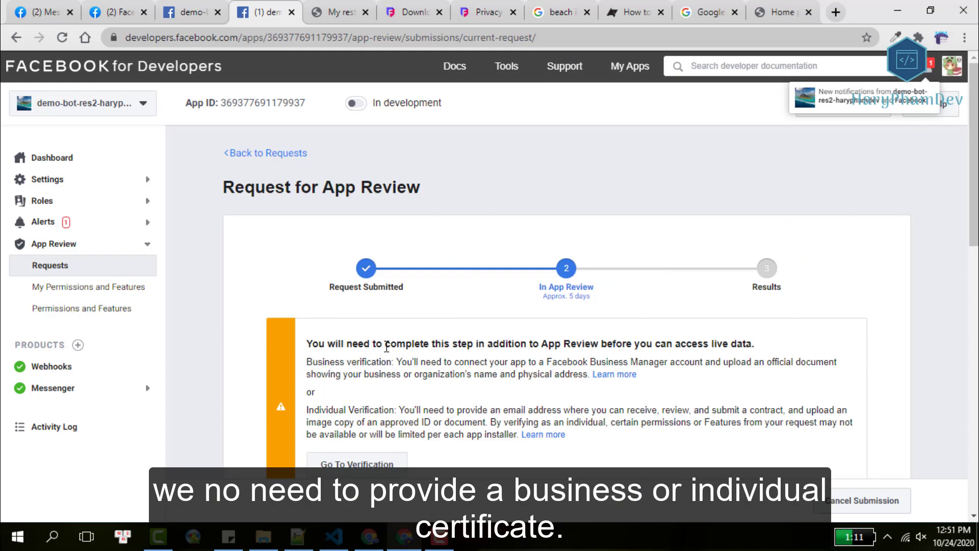
pyautogui.scroll(-10, 387, 347)
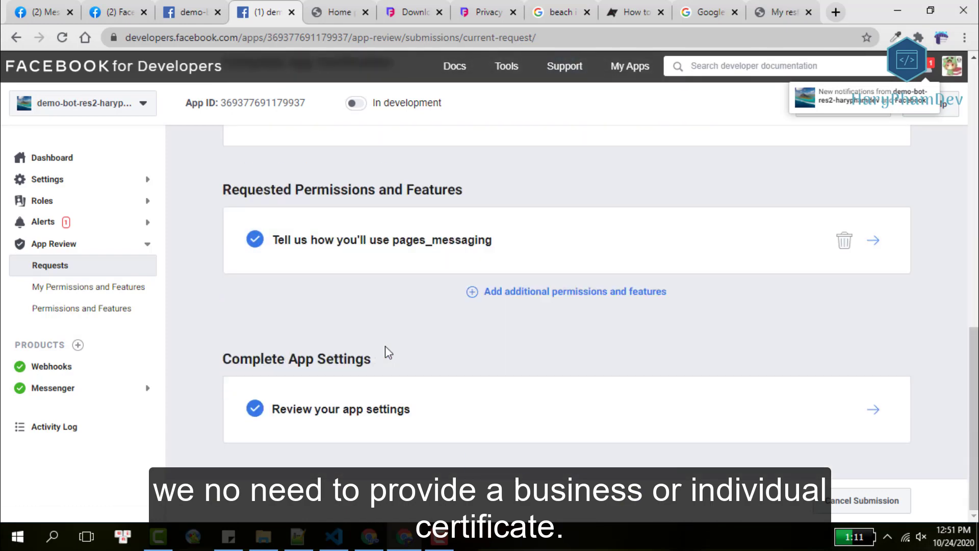
pyautogui.scroll(10, 385, 350)
pyautogui.scroll(2, 388, 352)
pyautogui.click(38, 222)
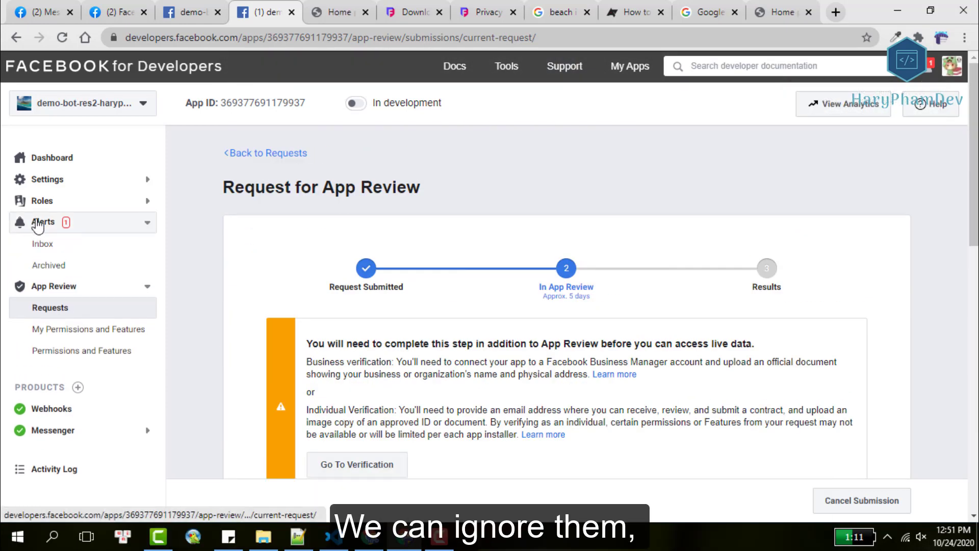
pyautogui.click(38, 245)
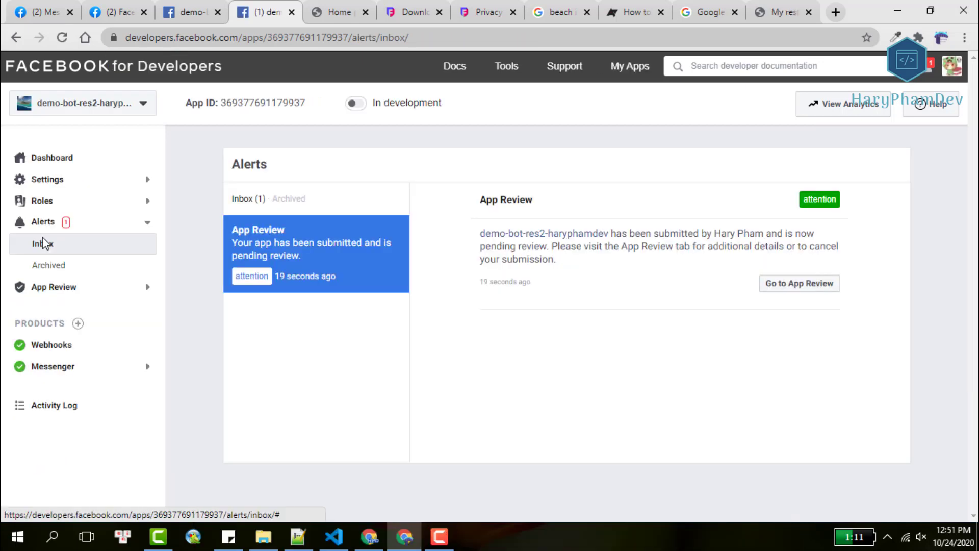
pyautogui.click(316, 253)
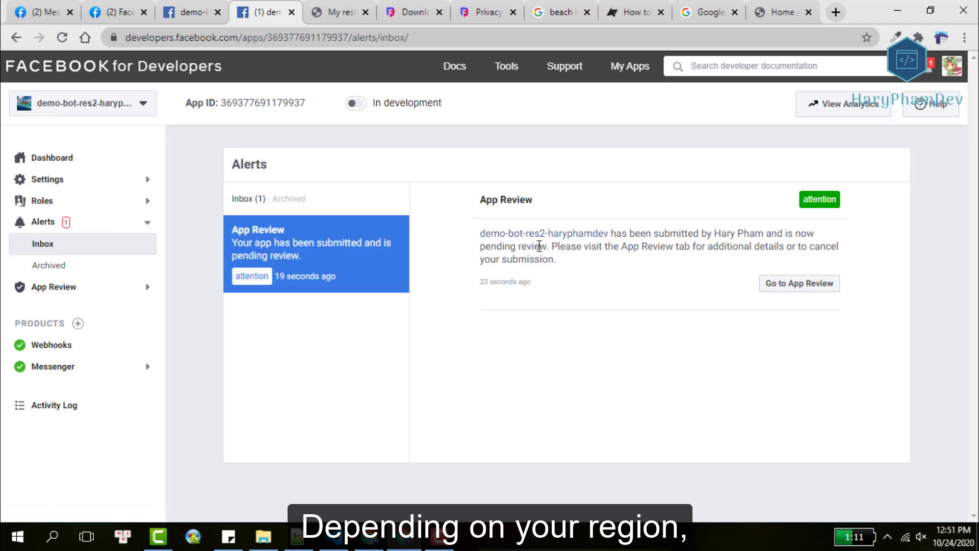
# Open the pending-submission alert from the notifications list and follow it to the app's review status.
pyautogui.click(932, 73)
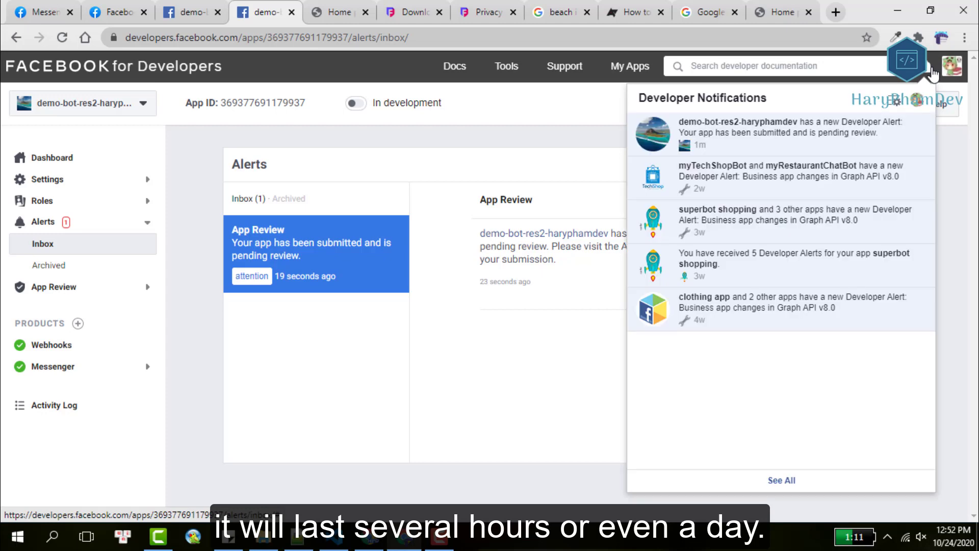
pyautogui.click(848, 134)
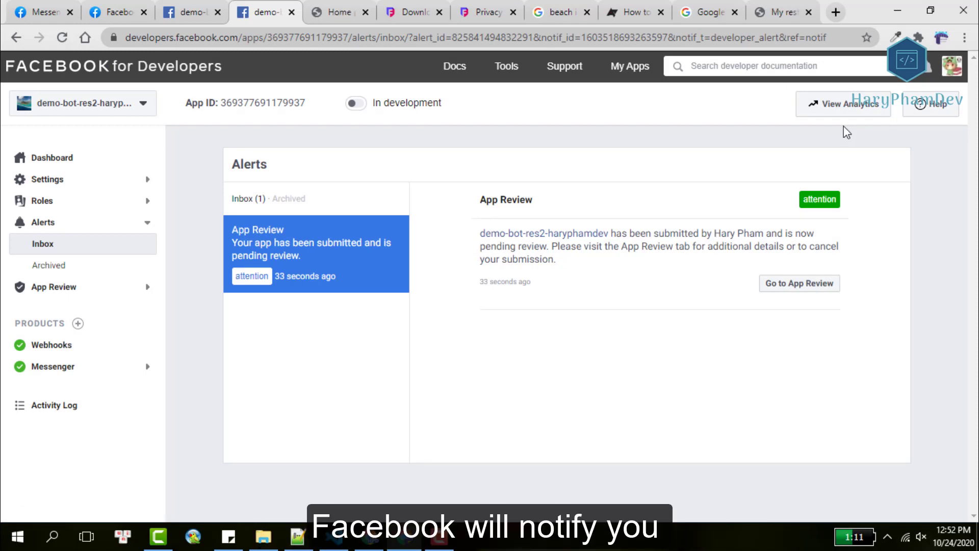
pyautogui.click(803, 285)
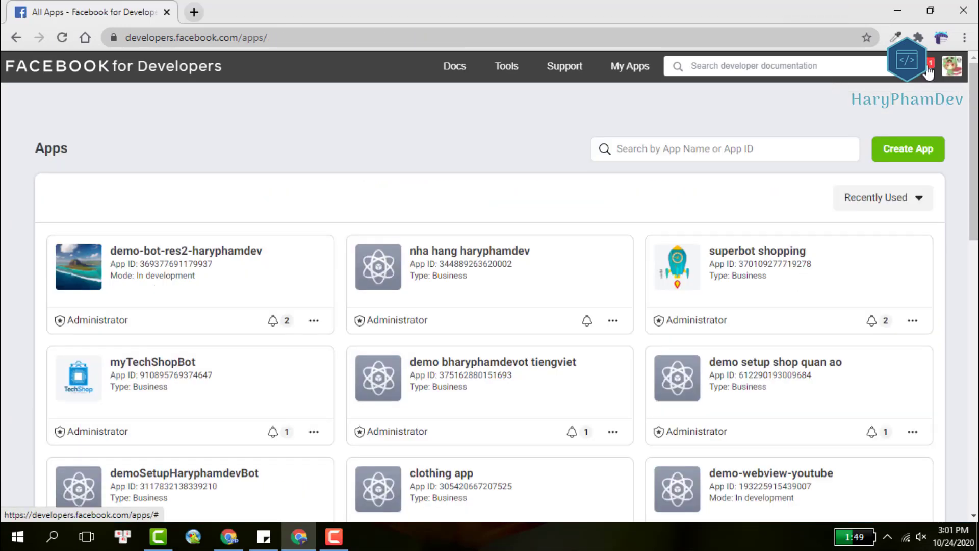
# Open the chatbot app's latest notification and go to App Review to see the results.
pyautogui.click(927, 71)
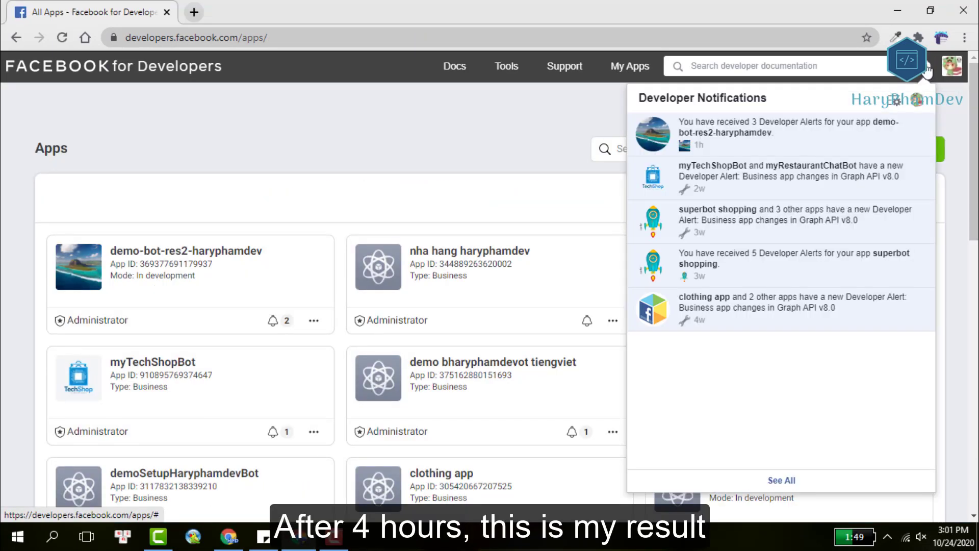
pyautogui.click(774, 131)
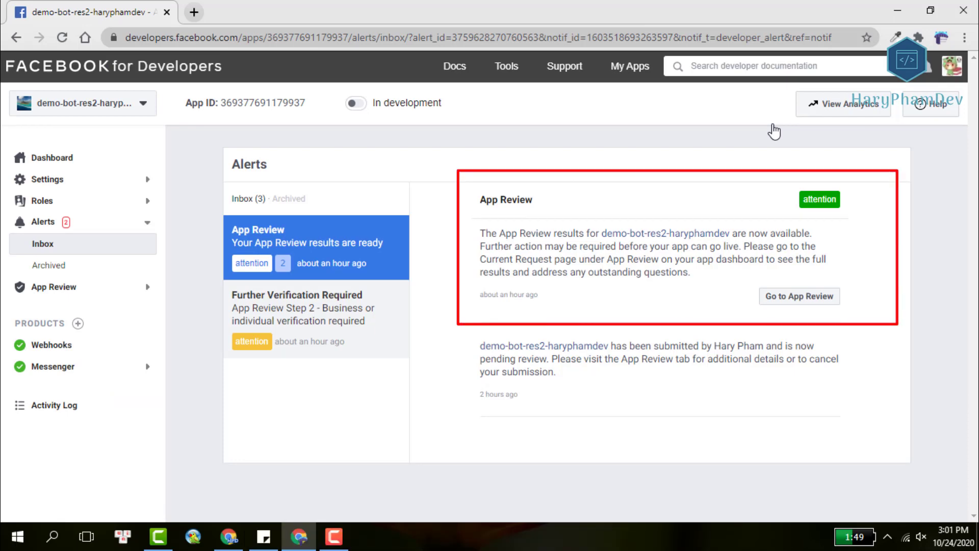
pyautogui.click(799, 299)
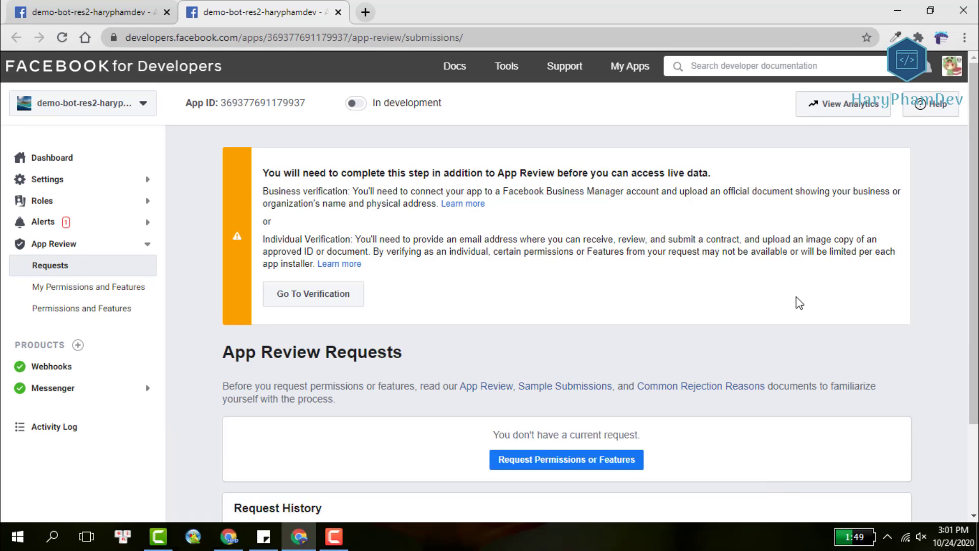
# View the request details showing 'Approved: pages_messaging', then open My Permissions and Features.
pyautogui.scroll(-2, 799, 303)
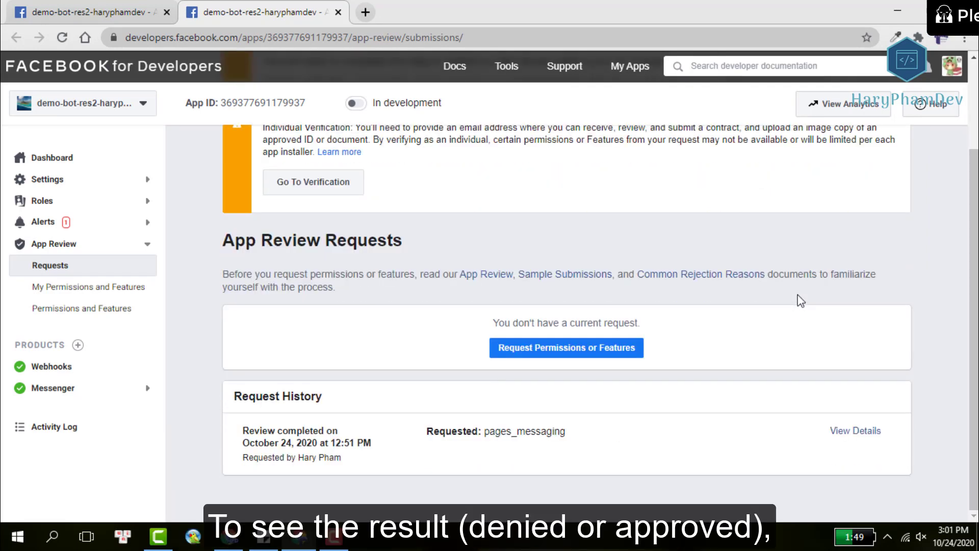
pyautogui.click(847, 433)
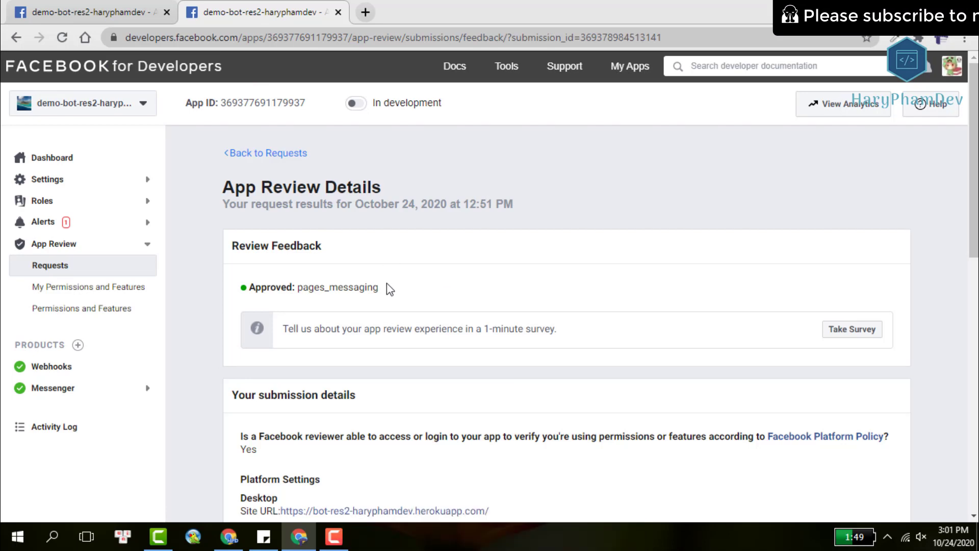
pyautogui.moveTo(386, 287); pyautogui.dragTo(252, 287)
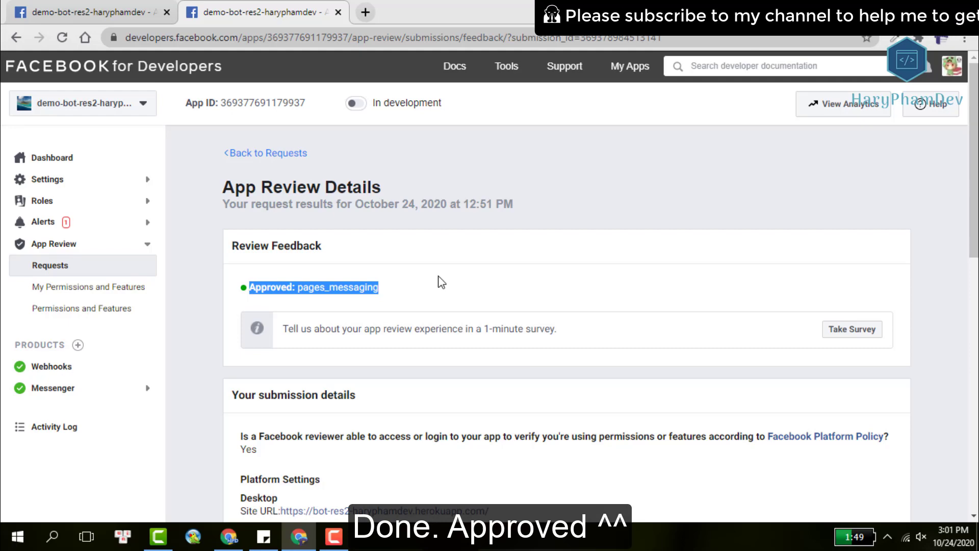
pyautogui.scroll(-3, 442, 282)
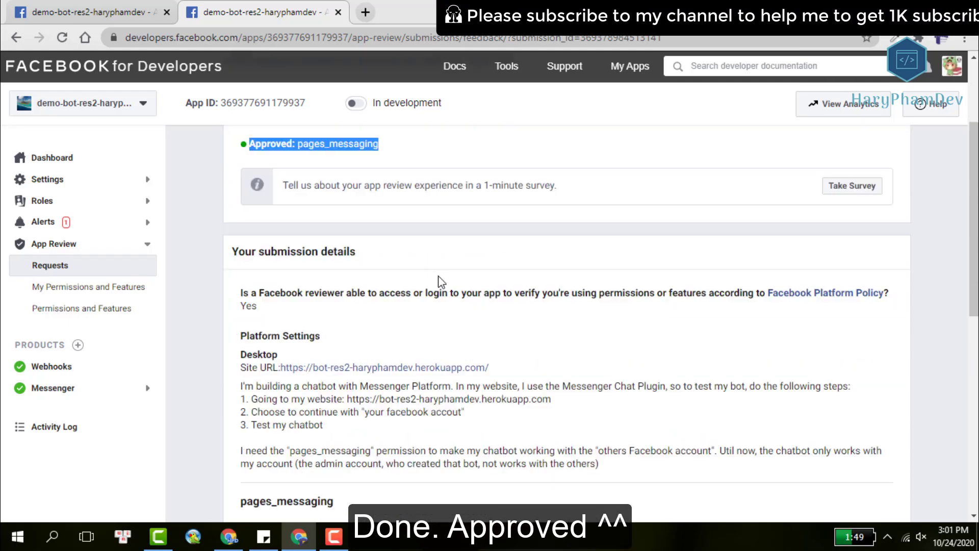
pyautogui.scroll(-5, 441, 279)
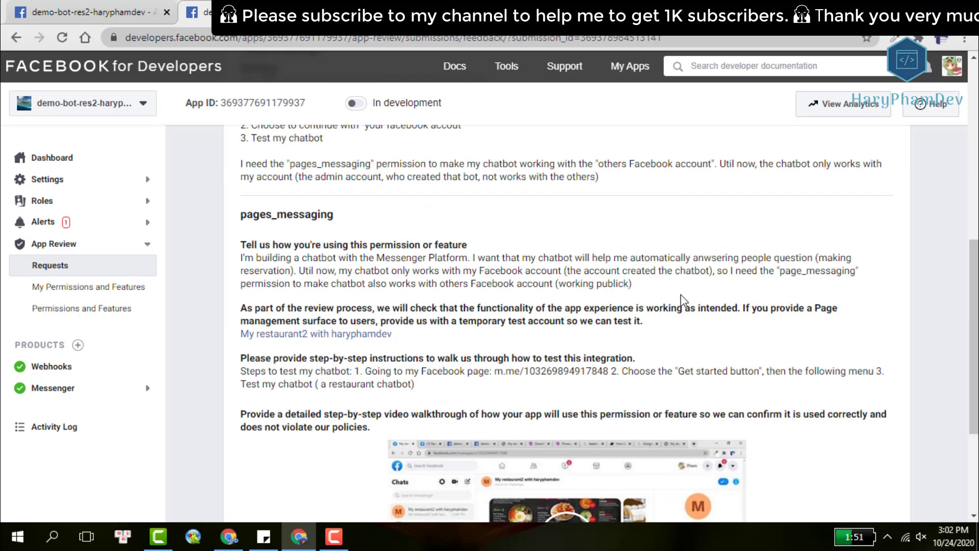
pyautogui.scroll(-3, 773, 237)
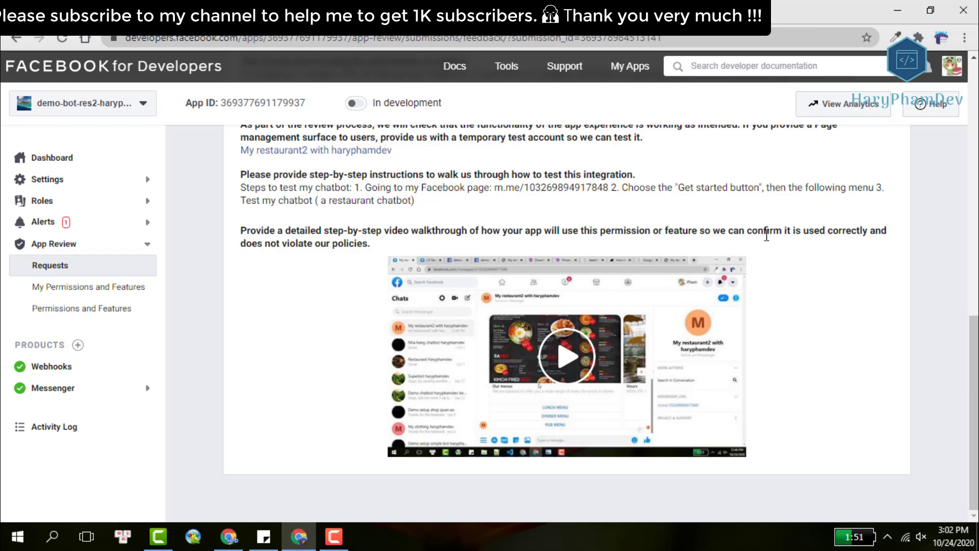
pyautogui.scroll(12, 766, 236)
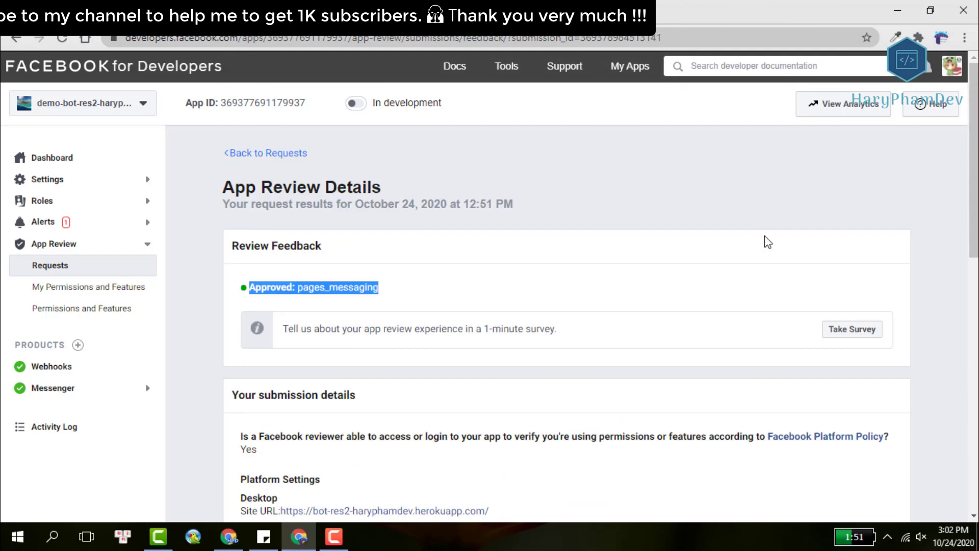
pyautogui.scroll(-5, 764, 235)
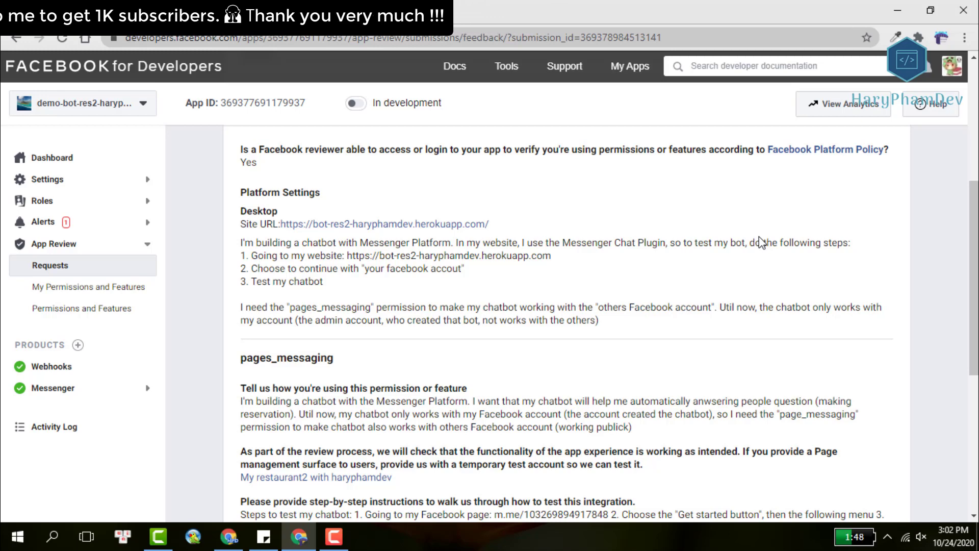
pyautogui.click(83, 289)
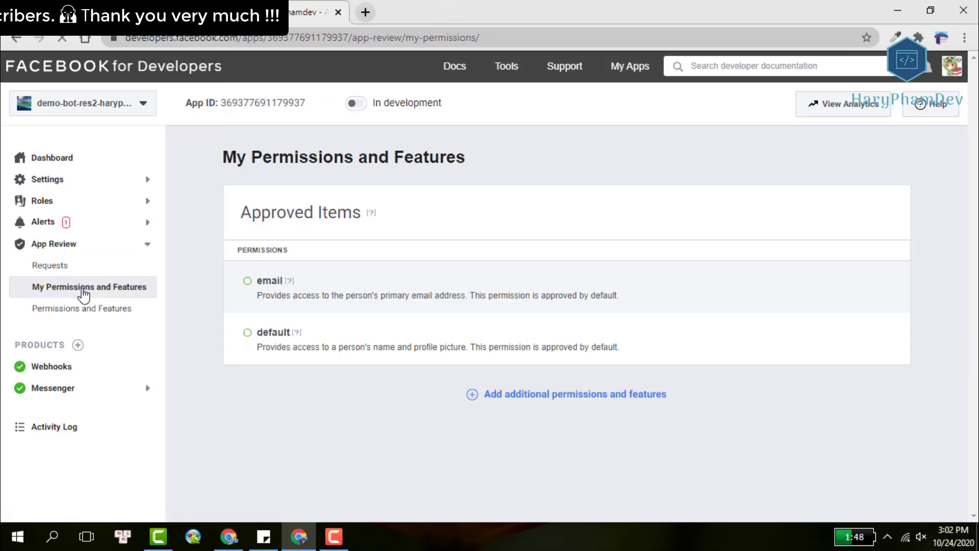
# Switch demo-bot-res2-haryphamdev from In development to Live mode on its Messenger settings page.
pyautogui.click(87, 312)
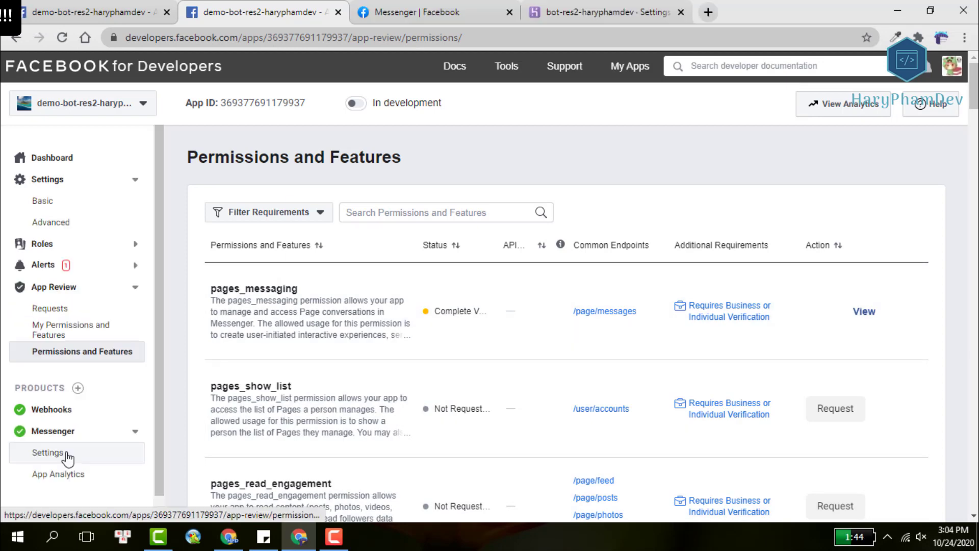
pyautogui.click(66, 454)
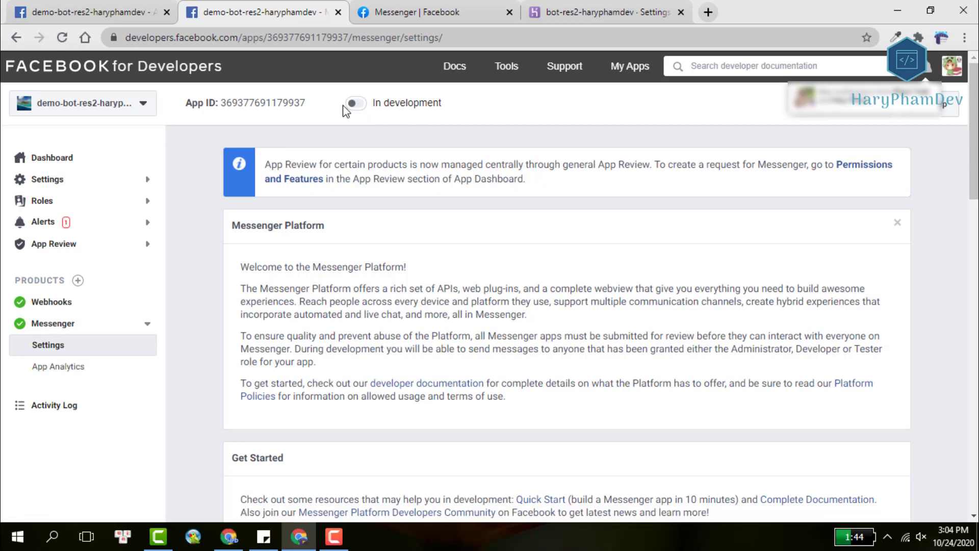
pyautogui.click(359, 106)
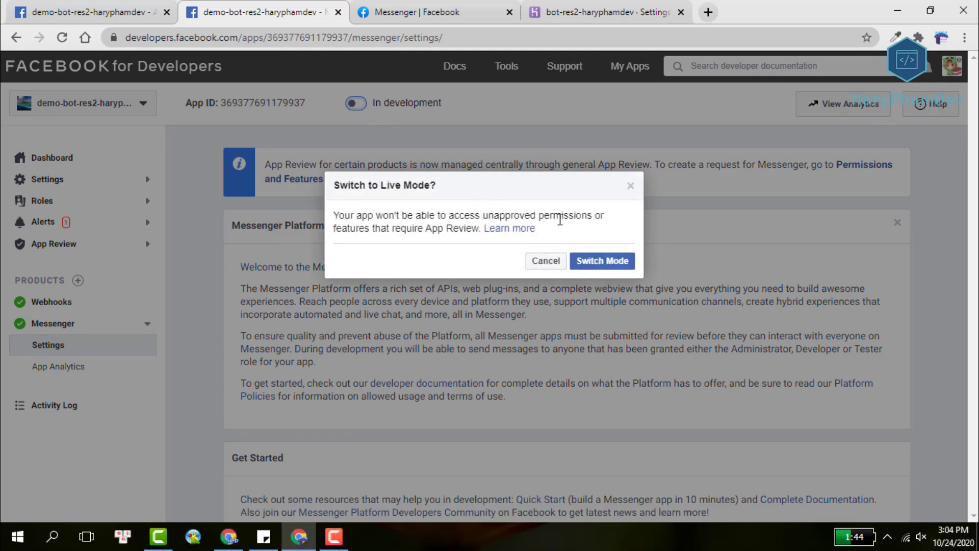
pyautogui.click(612, 260)
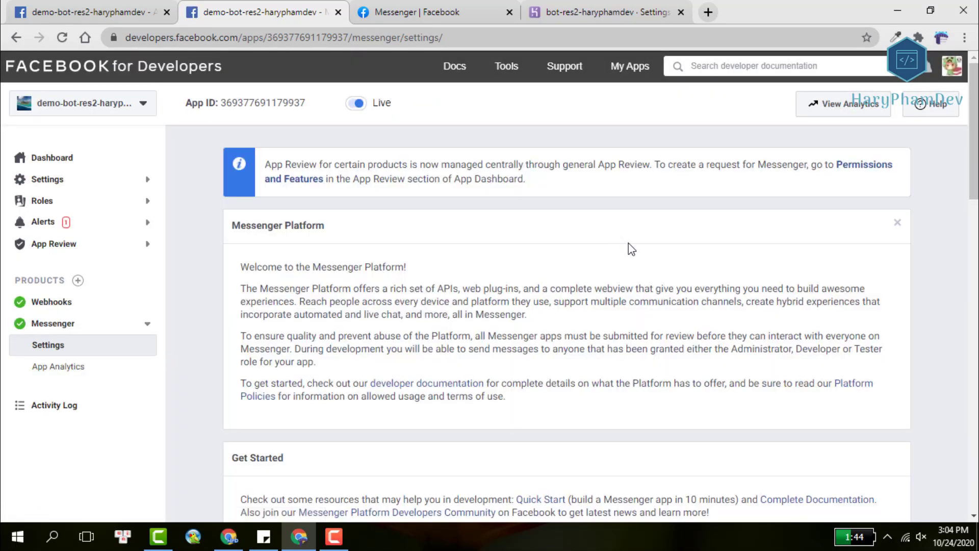
pyautogui.scroll(-3, 499, 229)
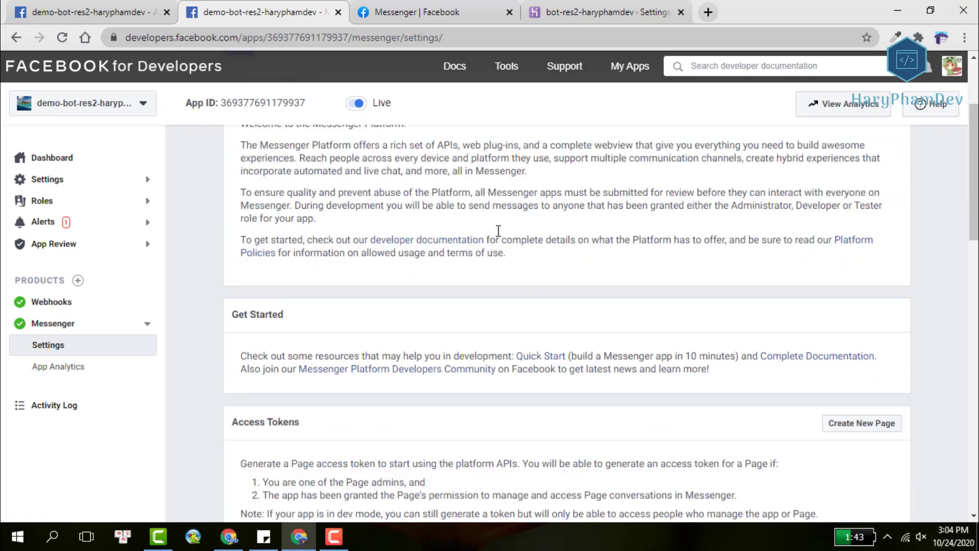
pyautogui.scroll(3, 502, 236)
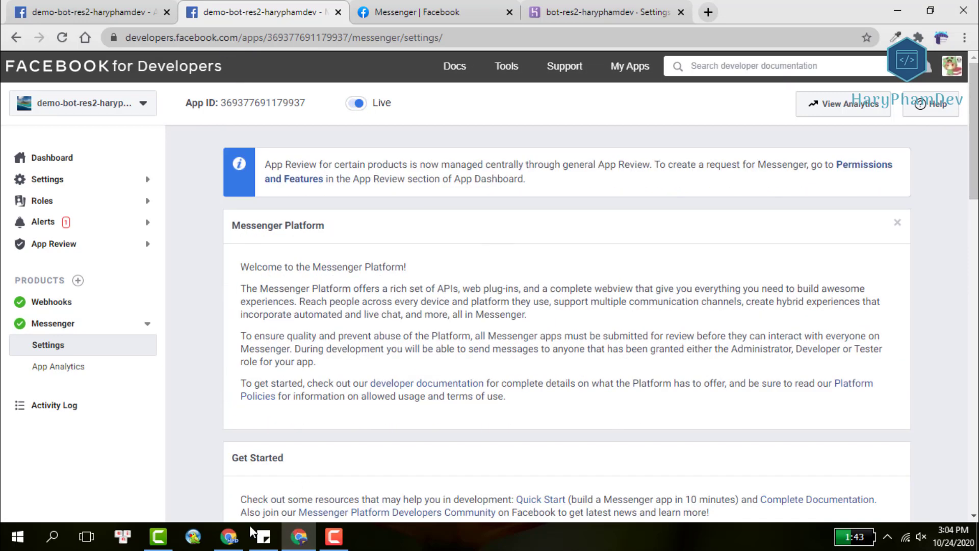
pyautogui.click(231, 536)
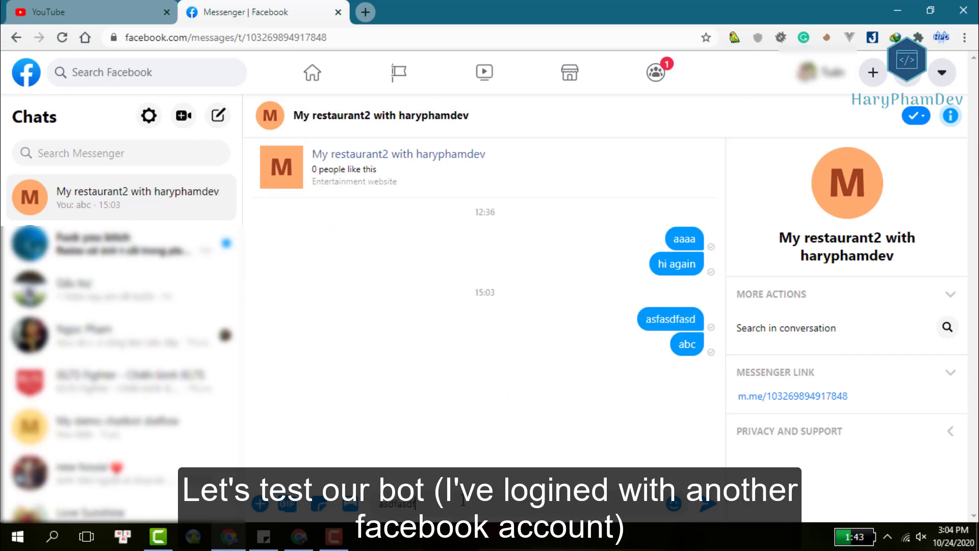
# Send the drafted test message and 'hi' to the My restaurant2 bot and get its reply.
pyautogui.press('Return')
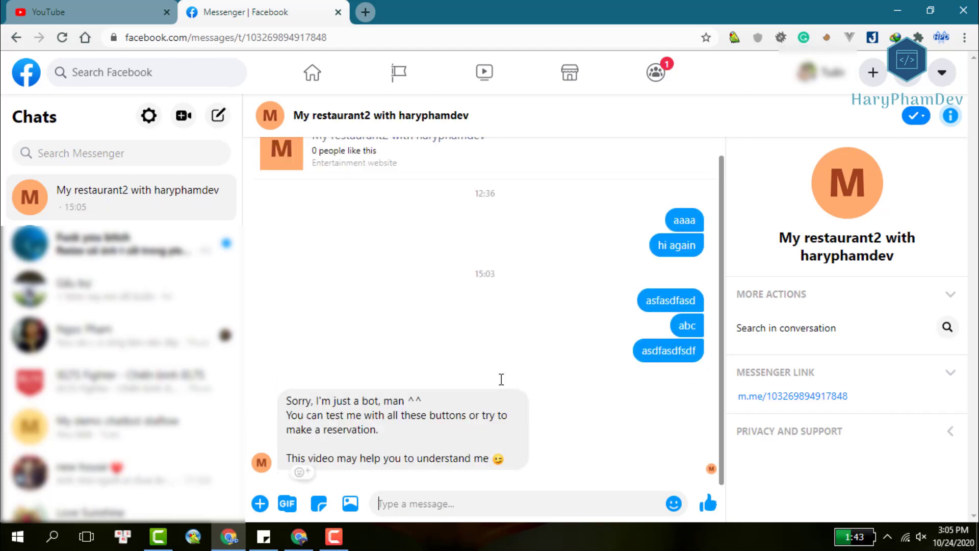
pyautogui.write('hi')
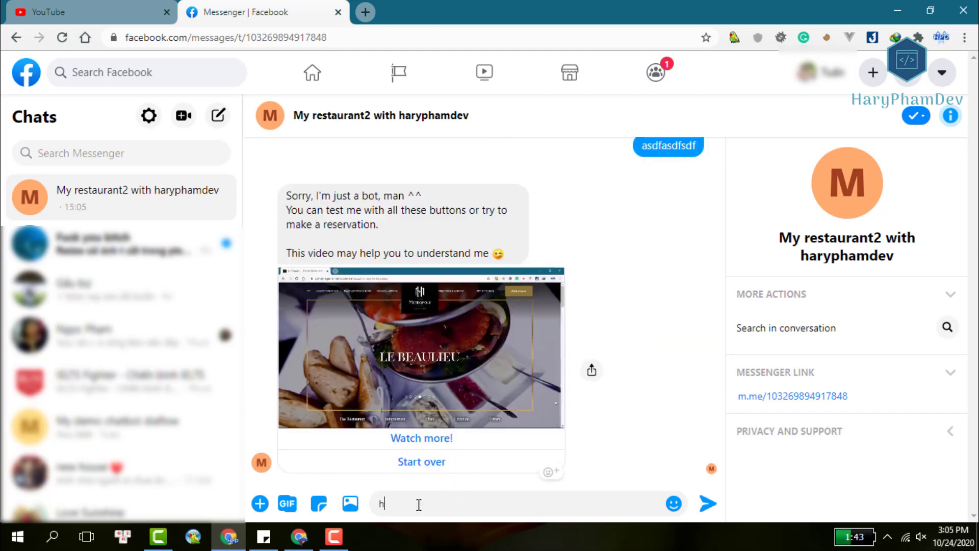
pyautogui.press('Return')
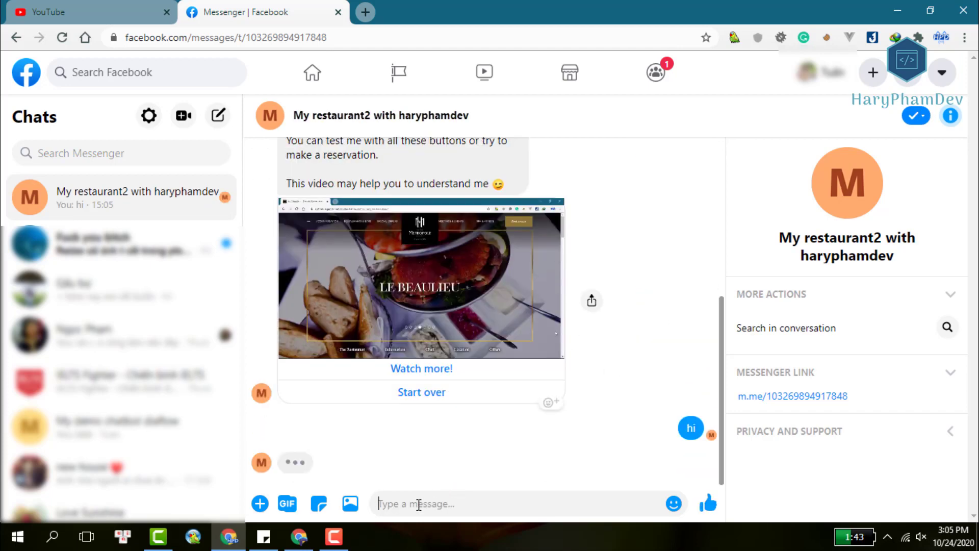